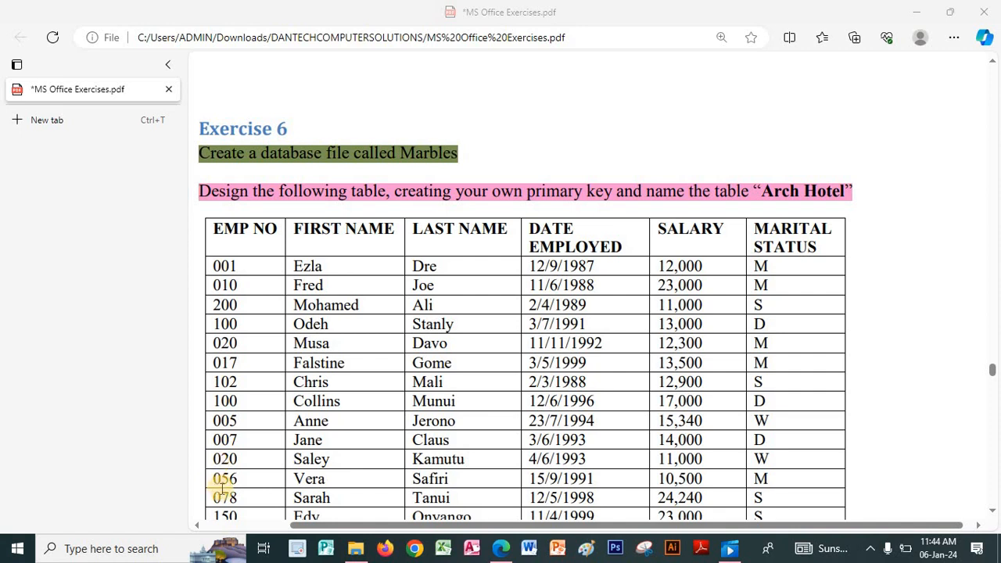
- Create a new Microsoft Access database named Marbles in the ACCESS folder
left_click(364, 552)
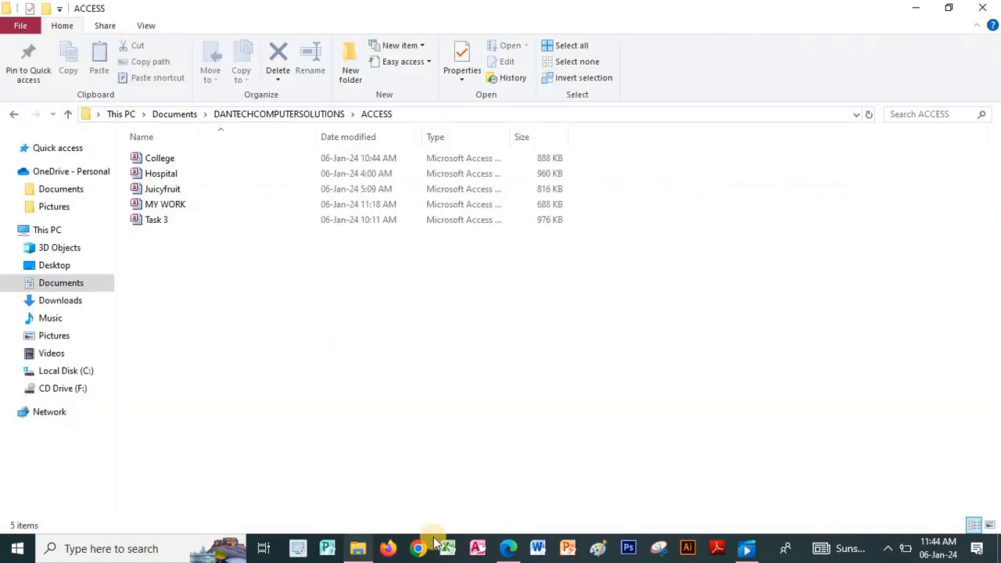
right_click(335, 332)
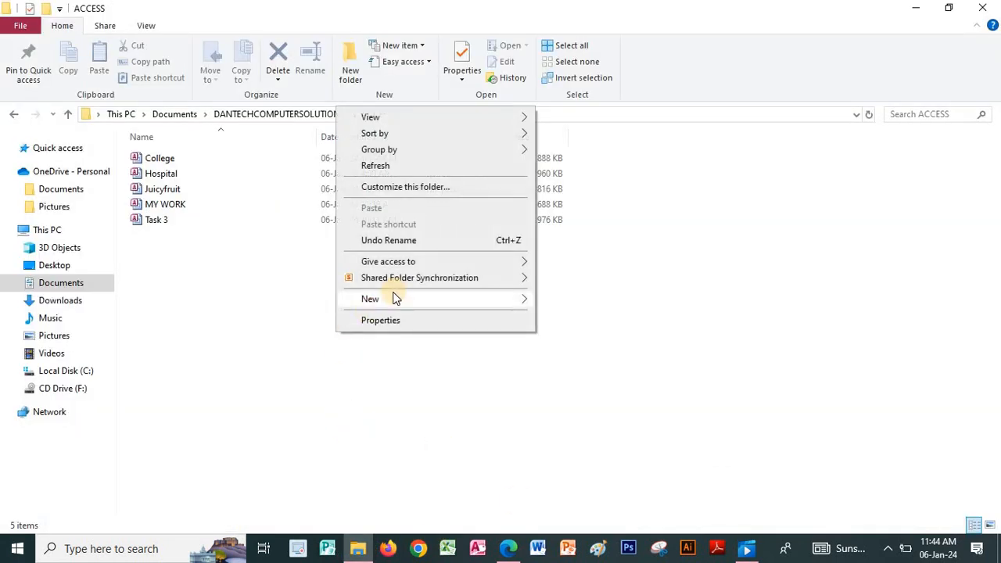
mouse_move(419, 302)
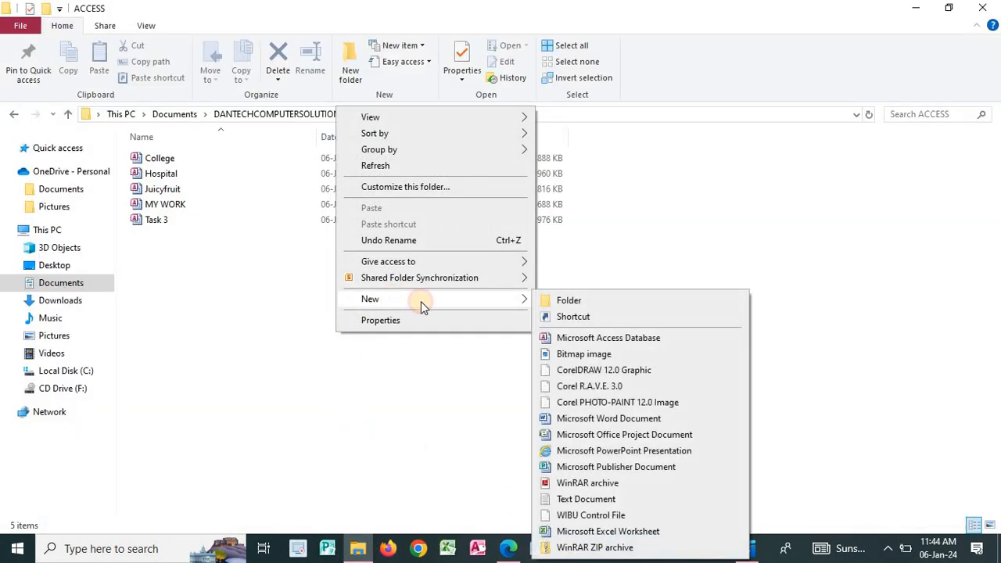
left_click(594, 337)
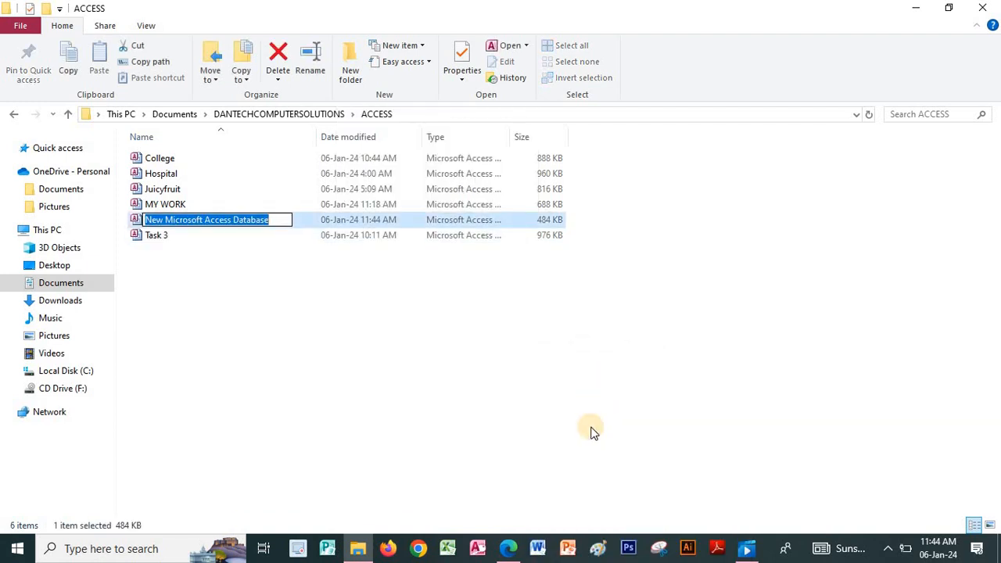
type("Marn")
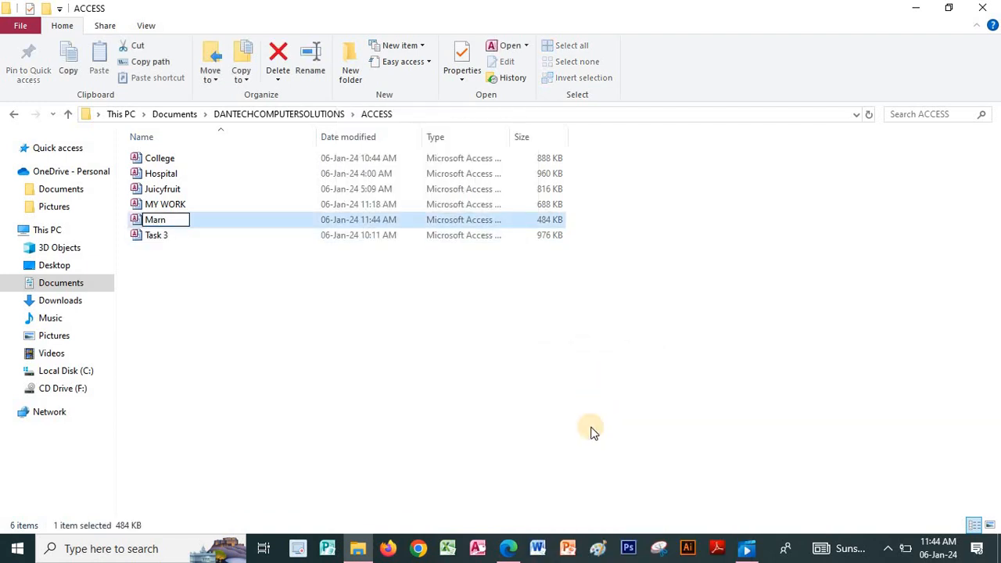
key("BackSpace")
type("bles")
key("Return")
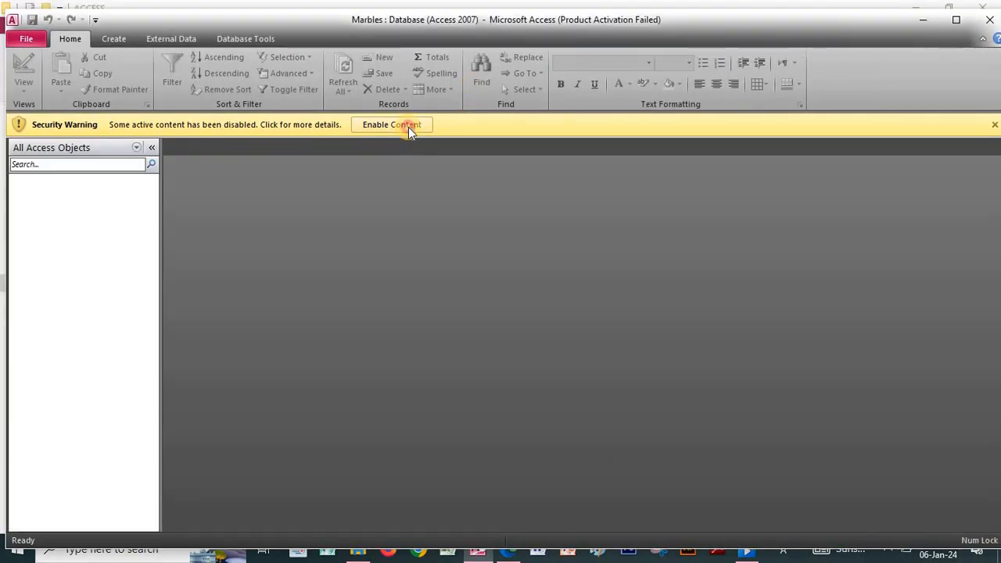
- Enable the Marbles database's disabled content, dismiss the activation wizard, and maximize the database window
left_click(409, 125)
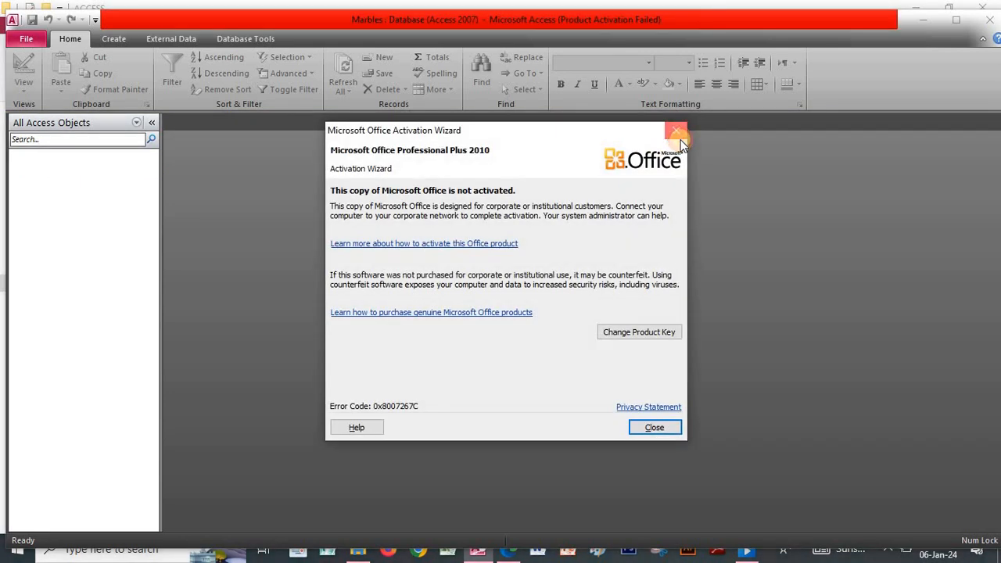
left_click(679, 135)
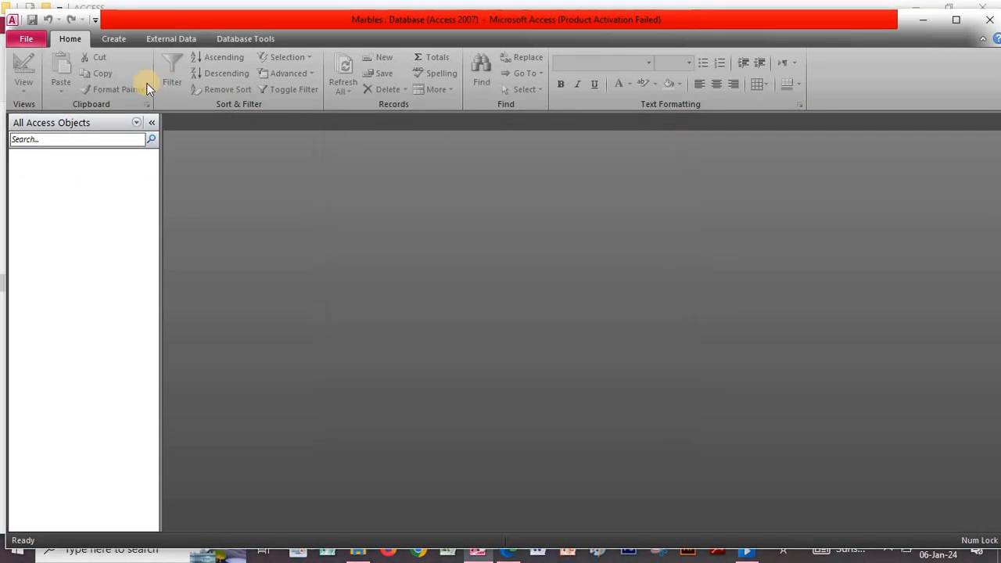
left_click(956, 20)
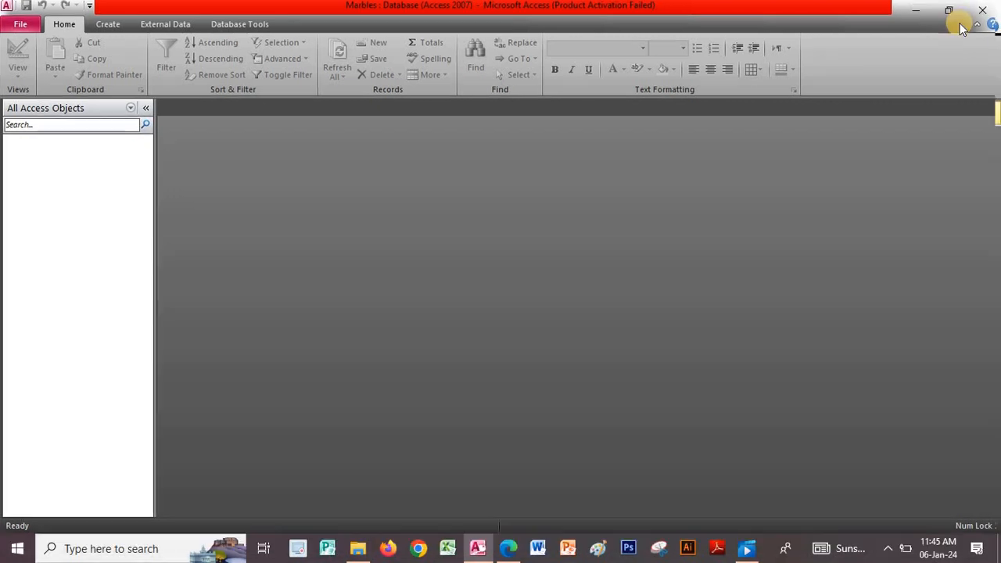
left_click(956, 11)
left_click(949, 22)
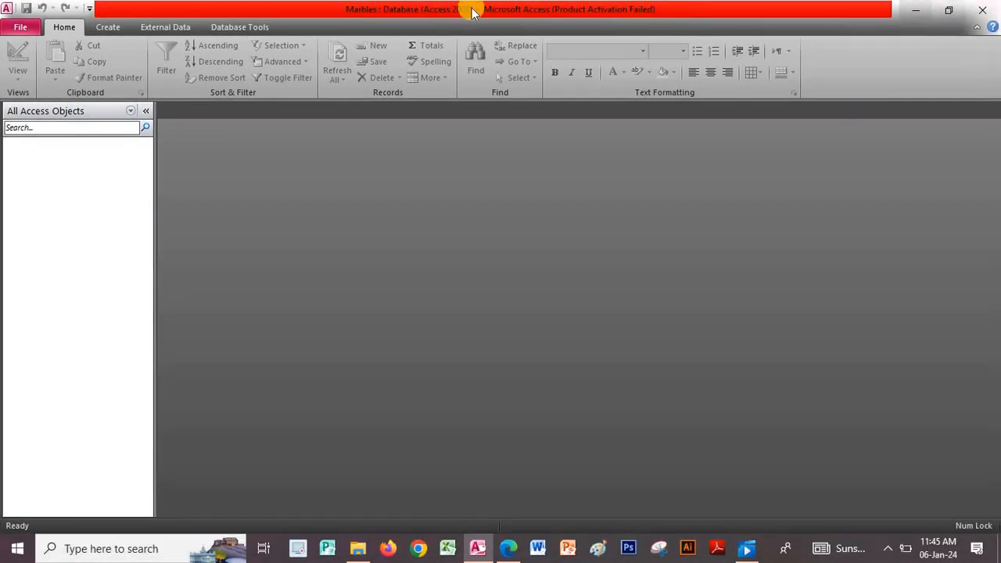
- Create a new table in Design view and check the exercise PDF for the required fields
left_click(108, 26)
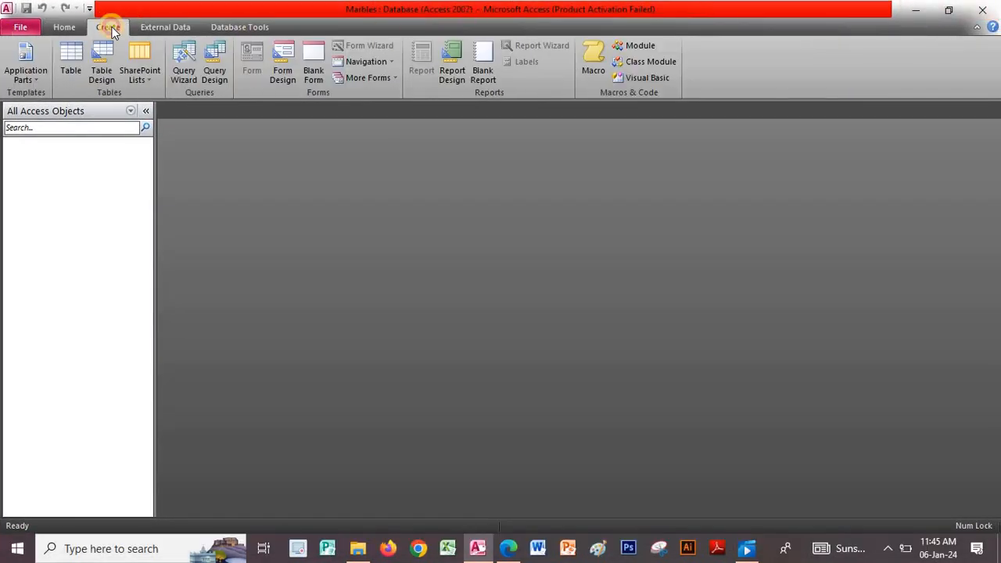
left_click(101, 66)
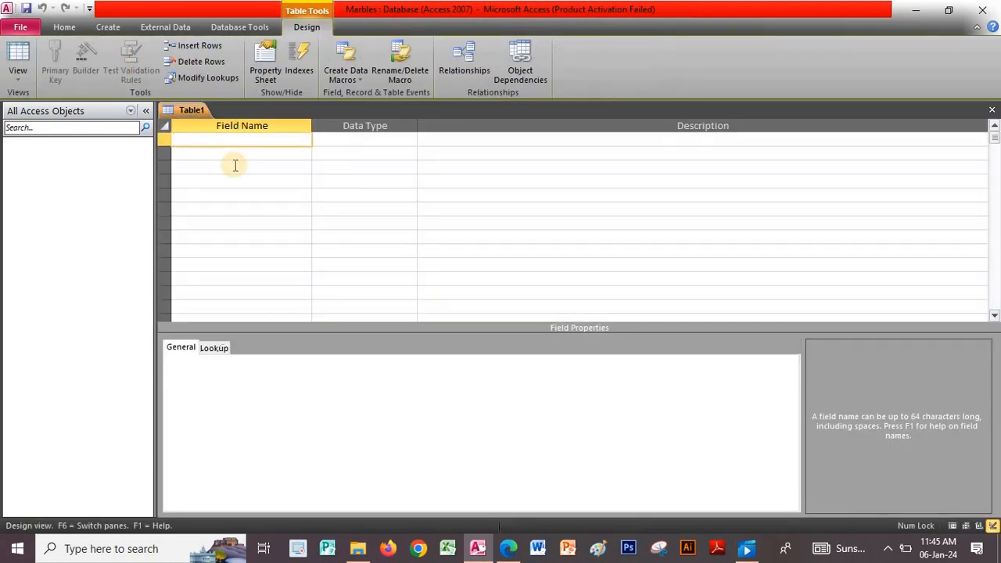
left_click(507, 548)
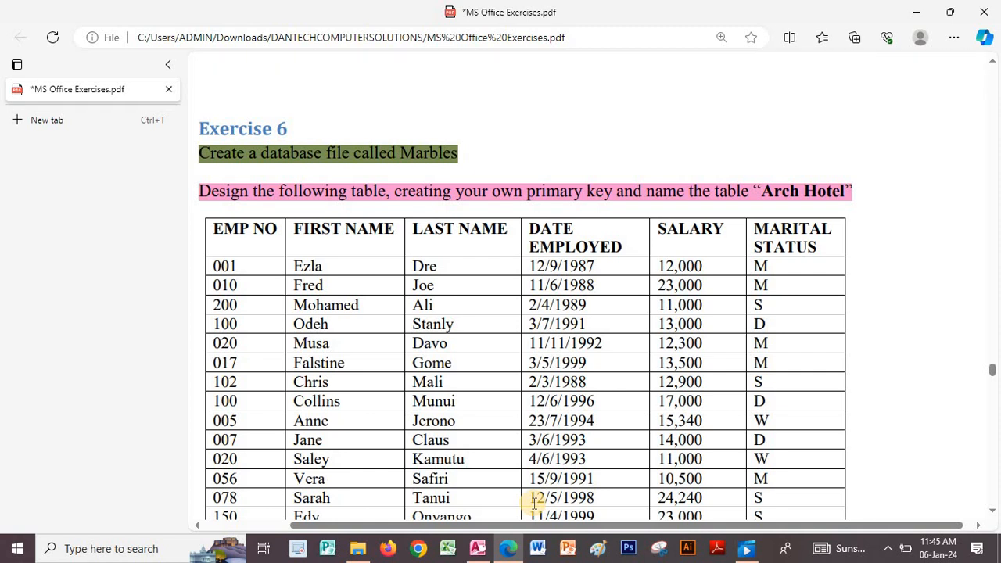
left_click(477, 547)
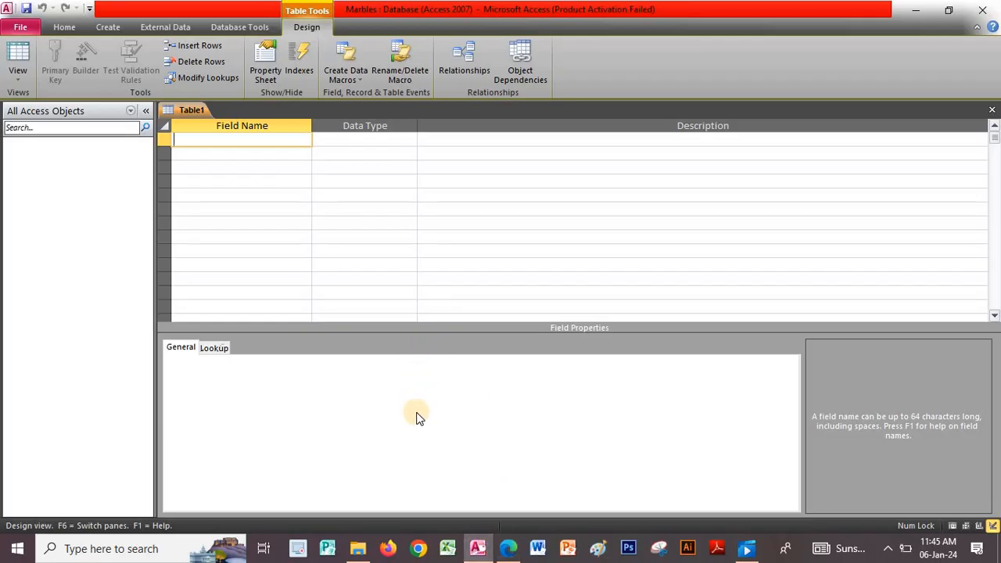
- Add the fields EMP NO, FIRST NAME and LAST NAME to the new table's design
type("EMP NO")
key("Down")
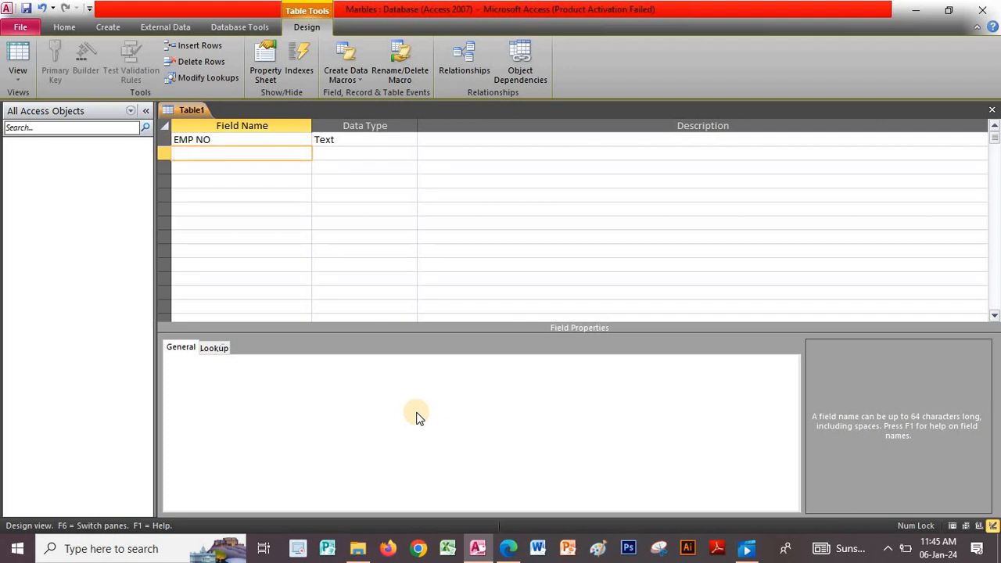
type("FIRST NAME")
key("Down")
type("LA")
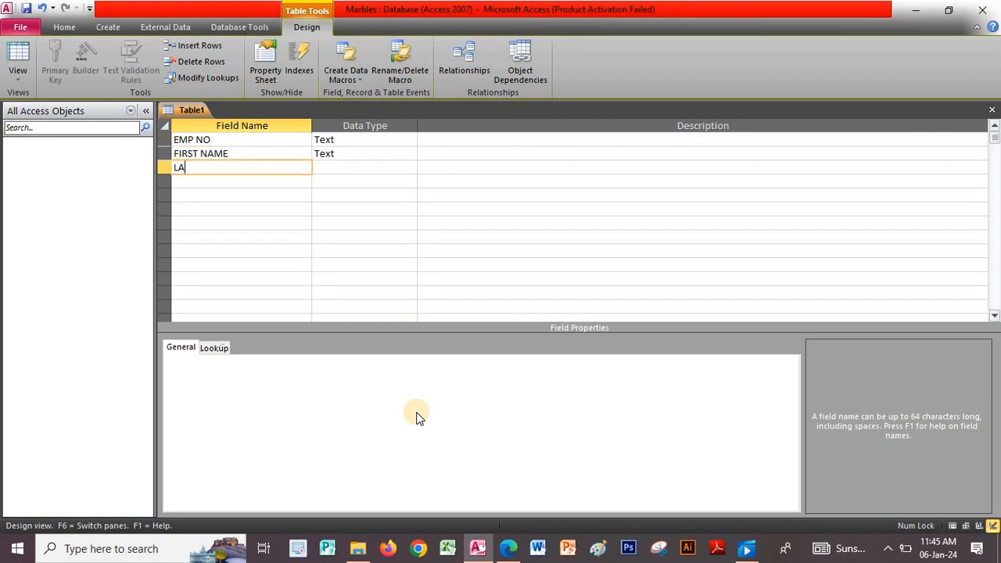
type("ST NAME")
key("Down")
- Add the fields DATE EMPLOYED, SALARY and MARITAL STATUS below LAST NAME in the table design
type("DA")
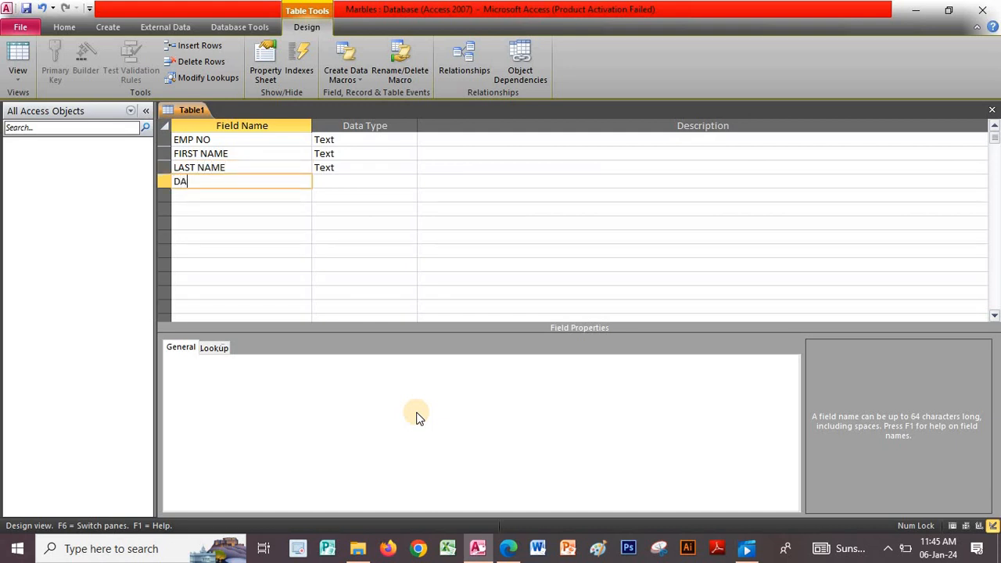
type("TE EMPLOYED")
key("Down")
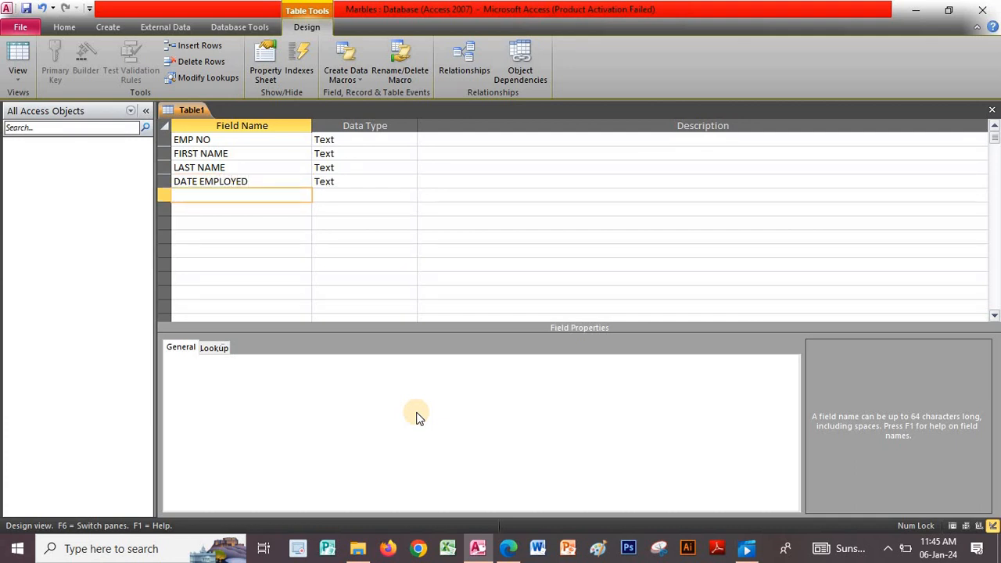
type("SALARY")
key("Down")
type("MA")
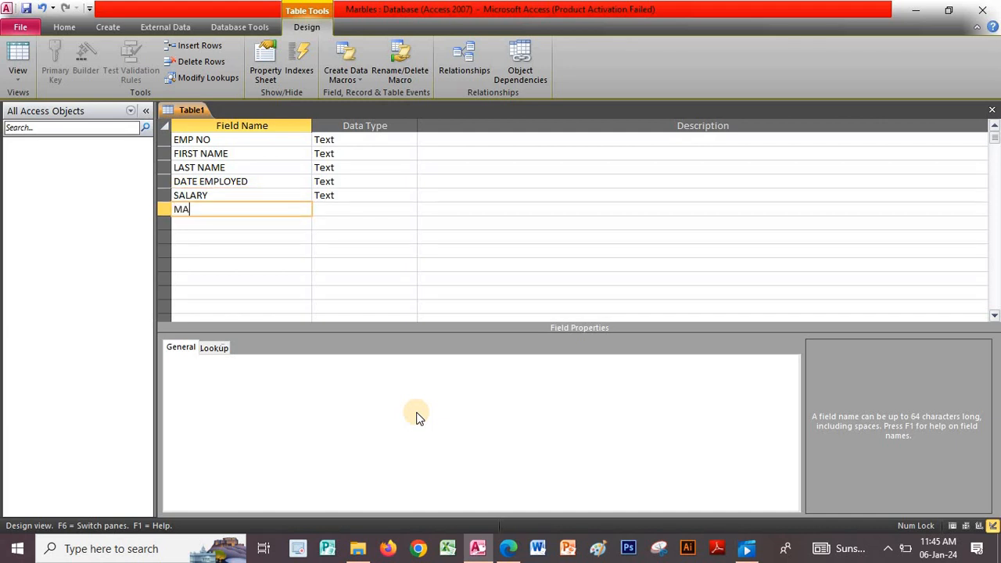
type("RITAL STATYU")
key("BackSpace")
key("BackSpace")
type("US")
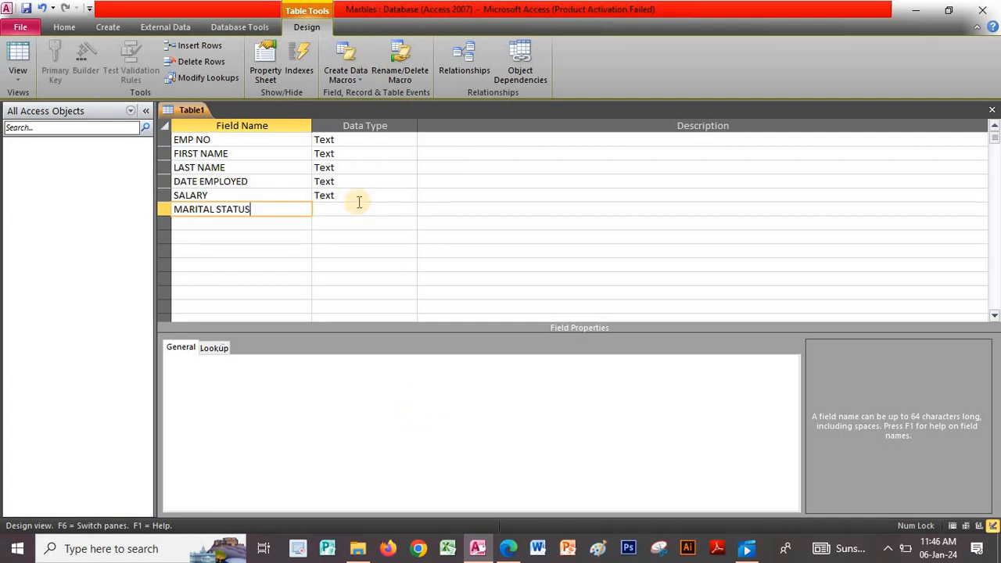
- Set the data type of DATE EMPLOYED to Date/Time and of SALARY to Number
left_click(395, 180)
left_click(409, 181)
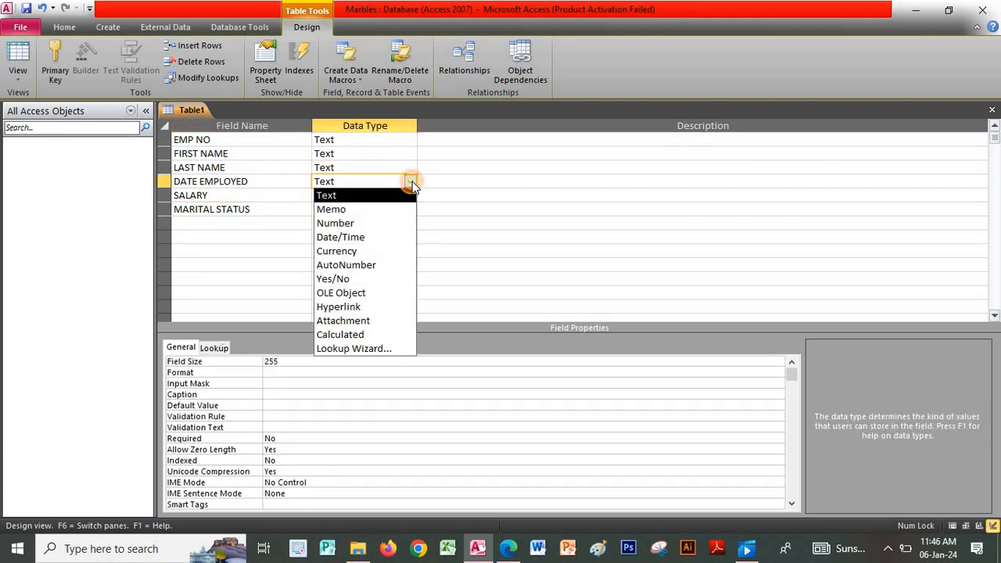
left_click(344, 237)
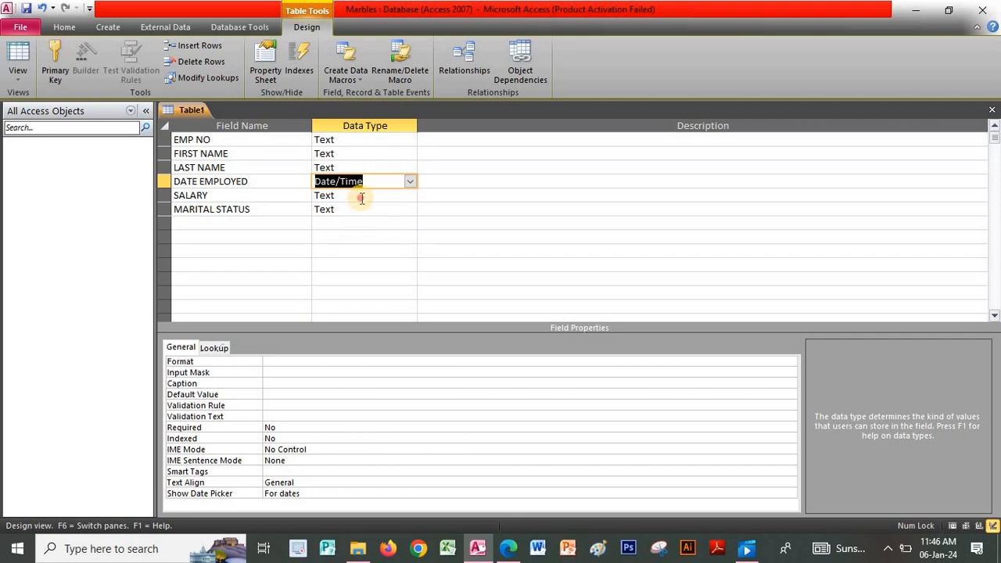
left_click(401, 196)
left_click(409, 195)
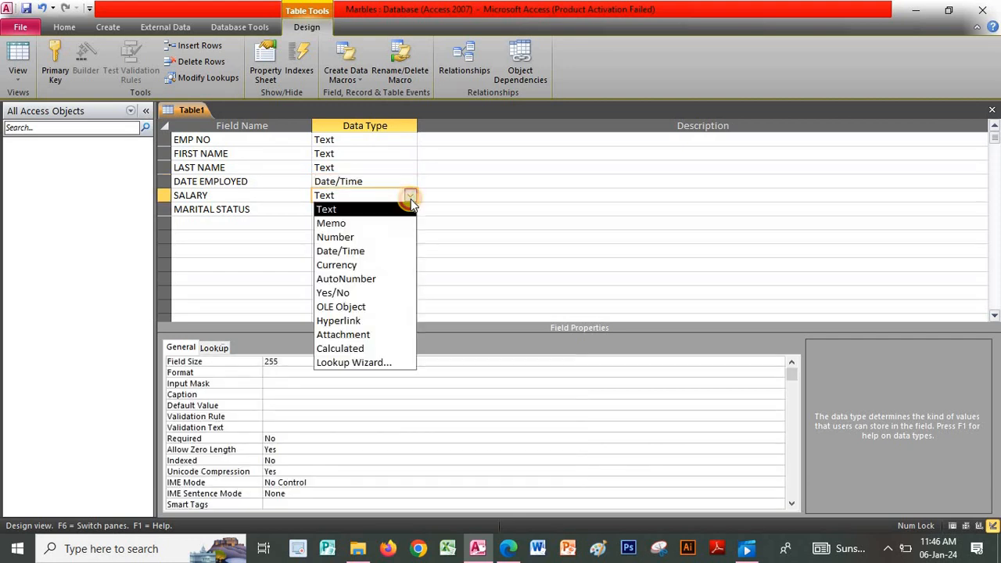
left_click(348, 236)
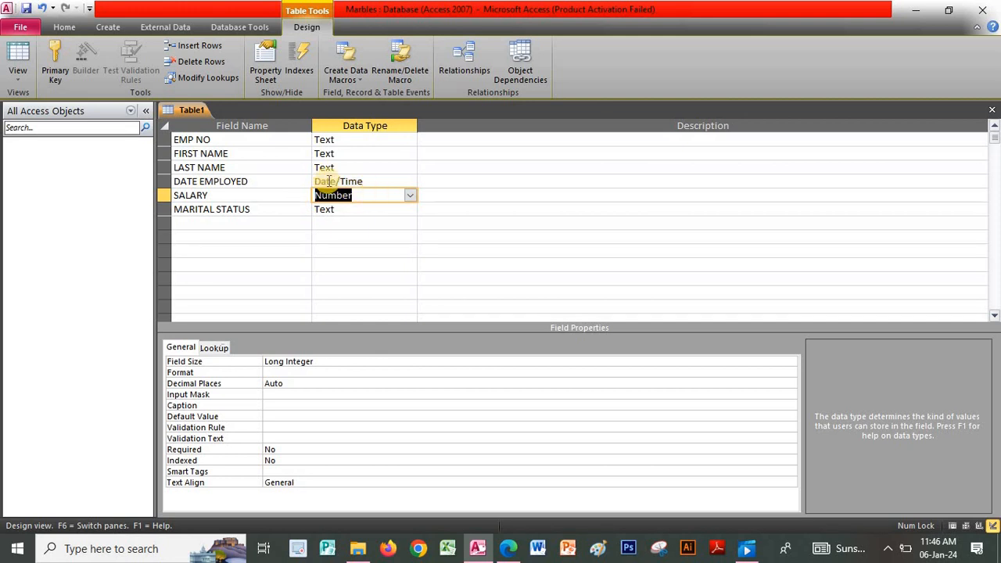
left_click(366, 141)
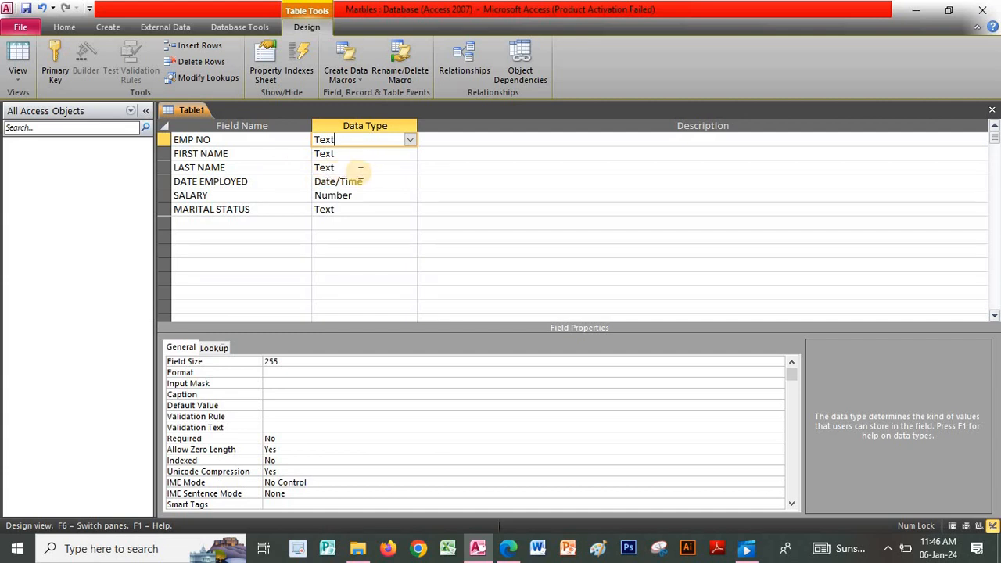
left_click(353, 167)
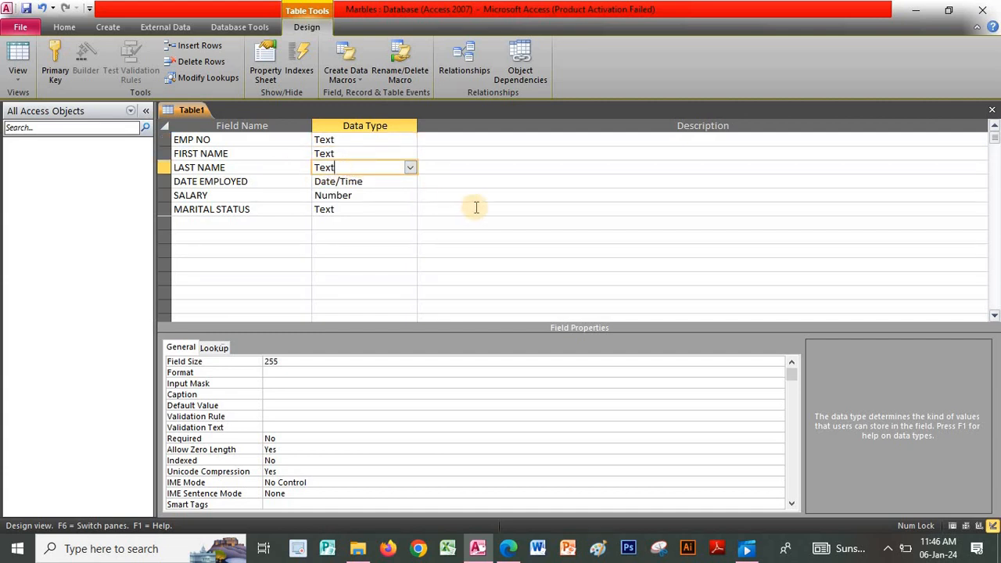
- Close the table design, saving it as ARCH HOTEL without creating a primary key
right_click(193, 112)
left_click(255, 151)
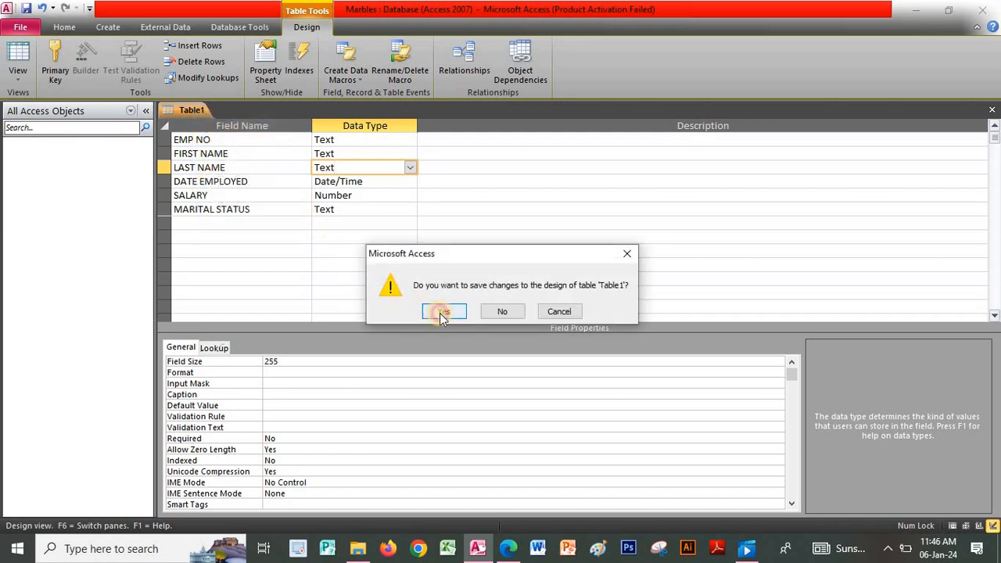
left_click(443, 311)
type("ARCH HOTEL")
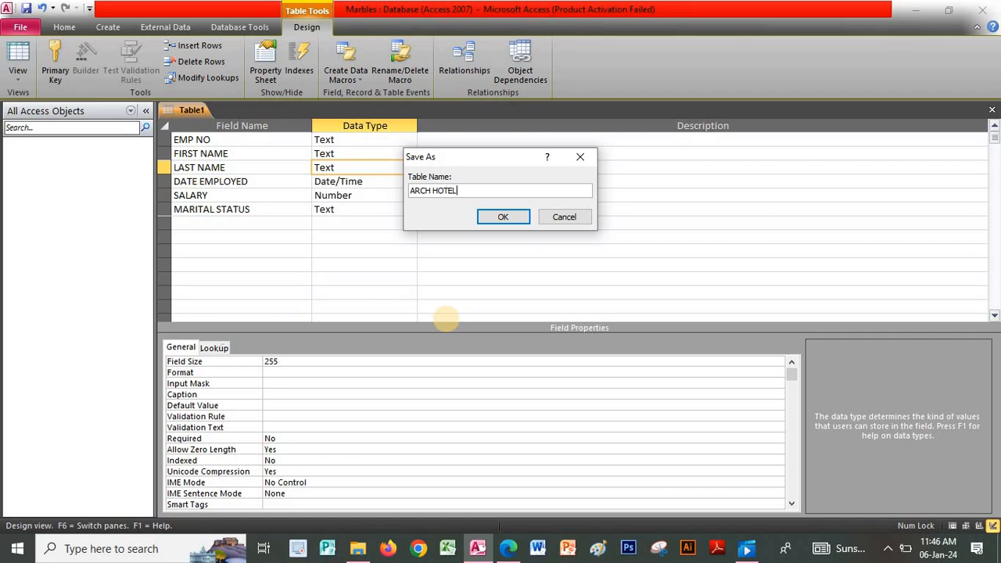
key("Return")
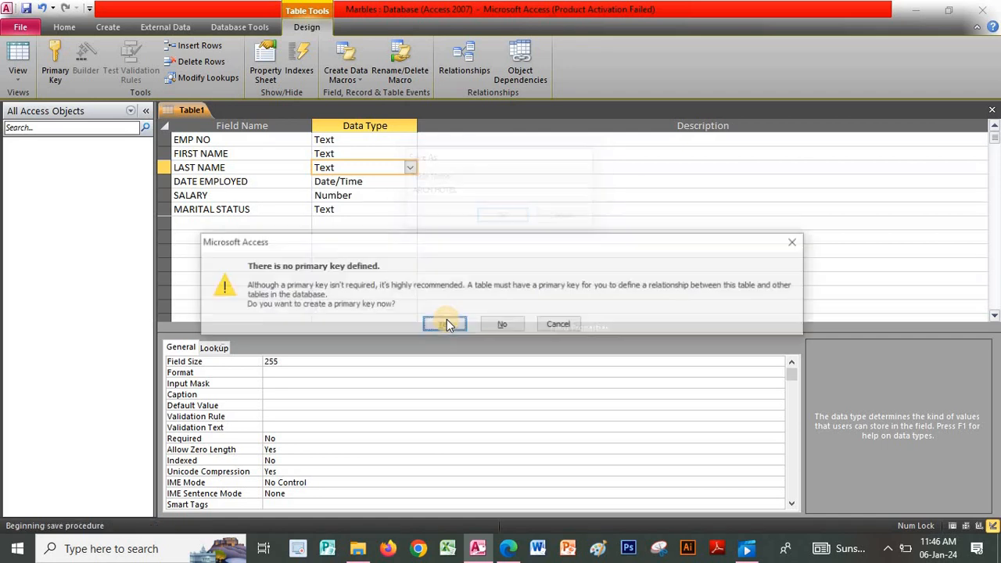
left_click(501, 324)
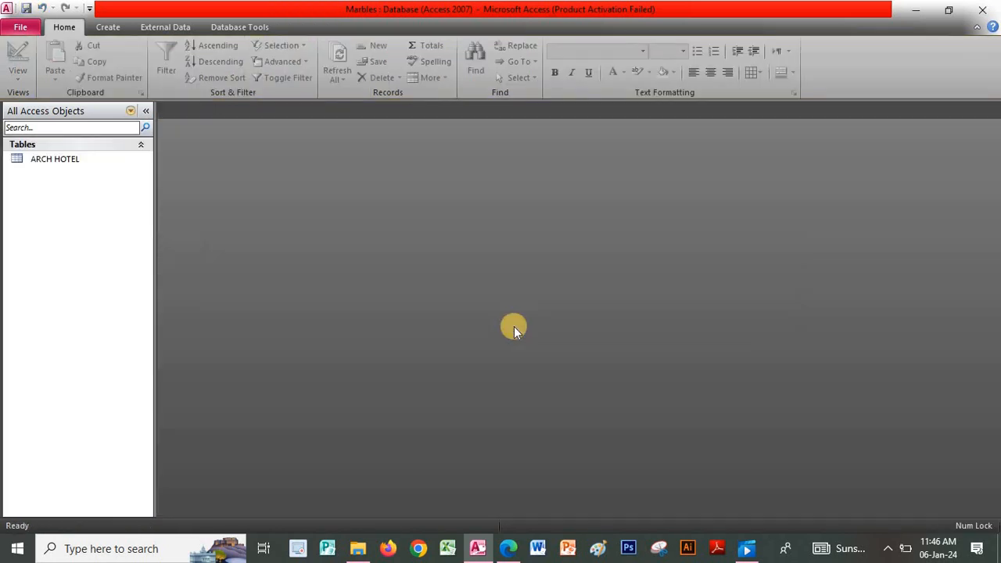
- Open the ARCH HOTEL table for data entry and review the employee records in the exercise PDF
left_click(59, 157)
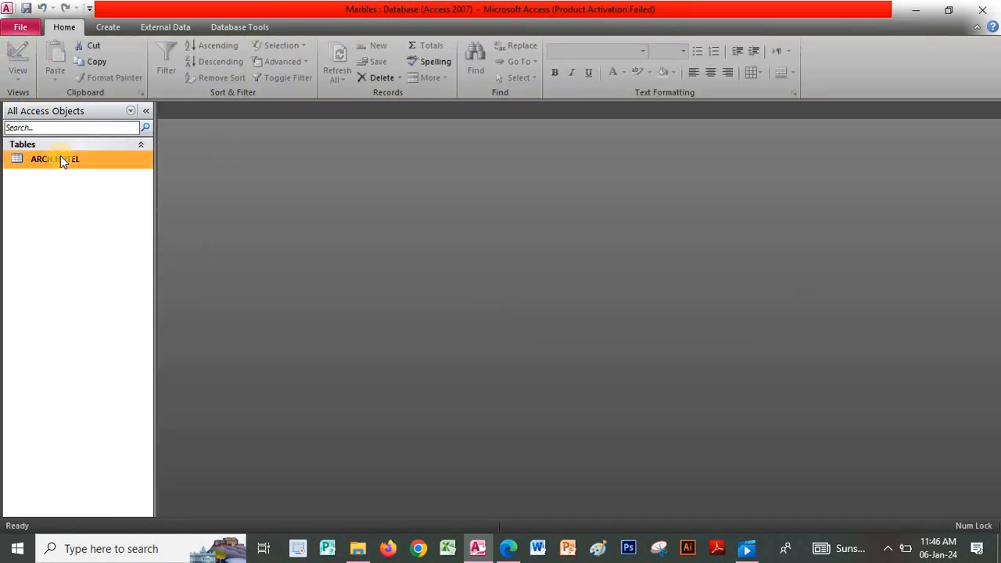
double_click(66, 164)
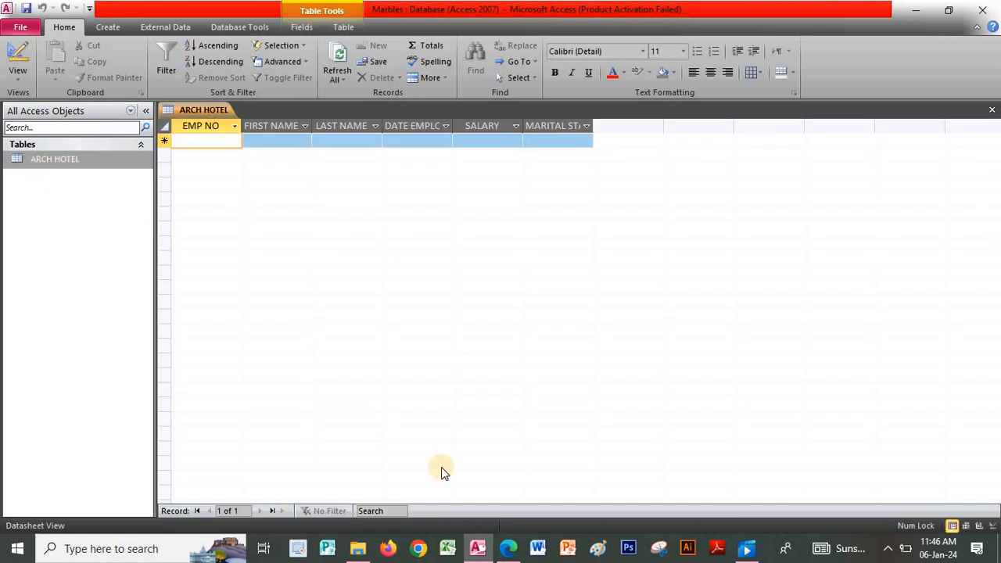
left_click(476, 552)
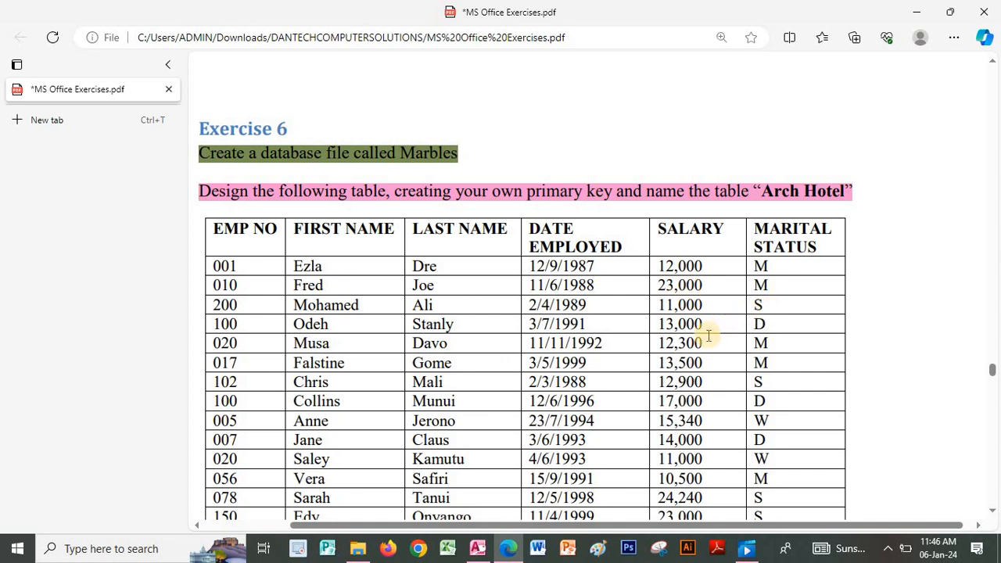
left_click(476, 551)
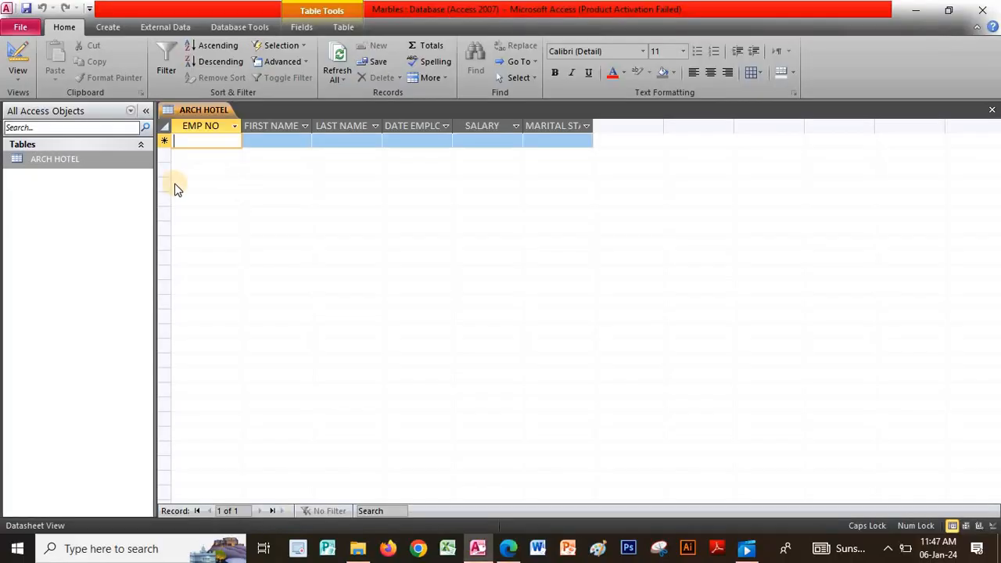
- Enter the employee numbers of the first five exercise records in the EMP NO column of ARCH HOTEL
type("001")
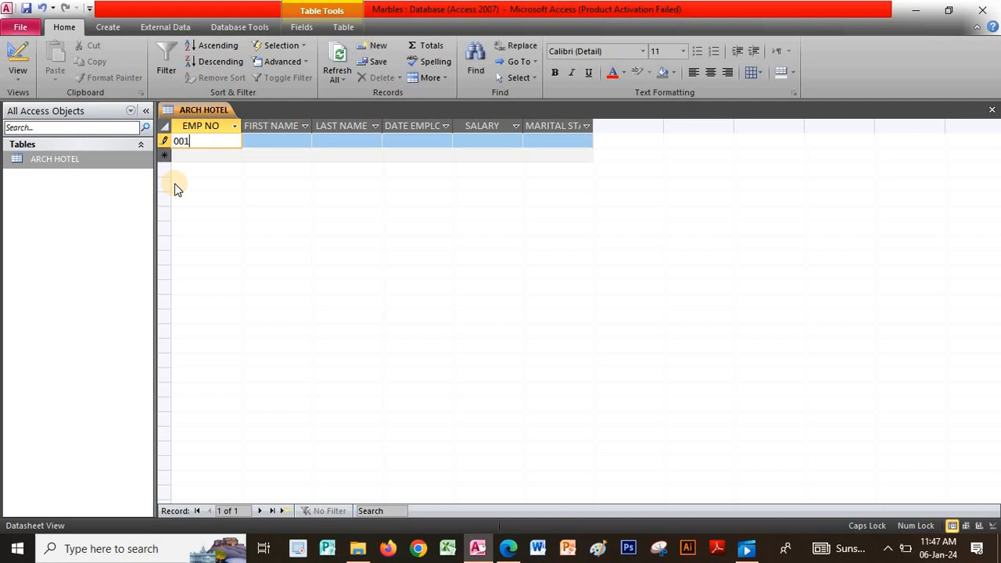
key("Down")
type("0")
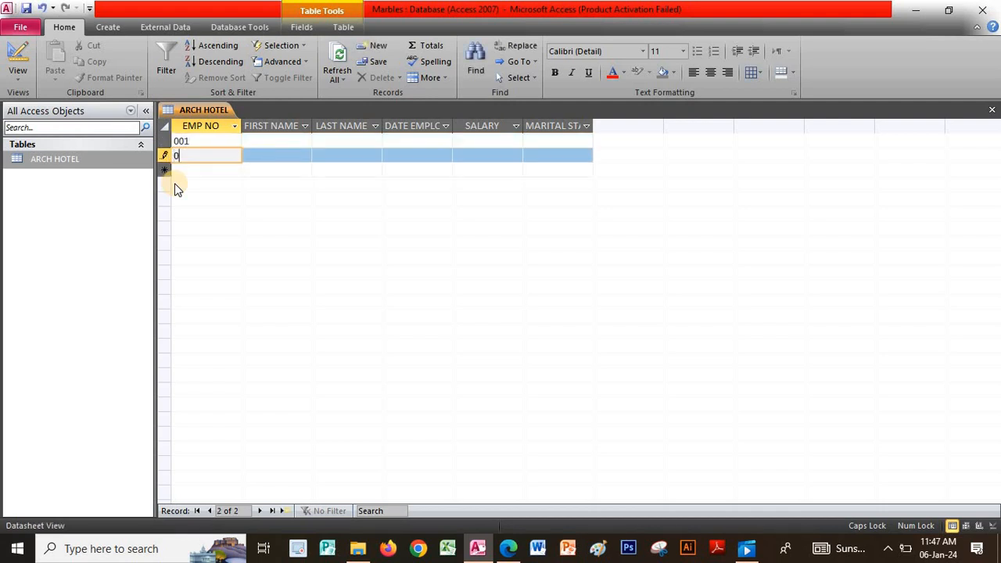
key("Down")
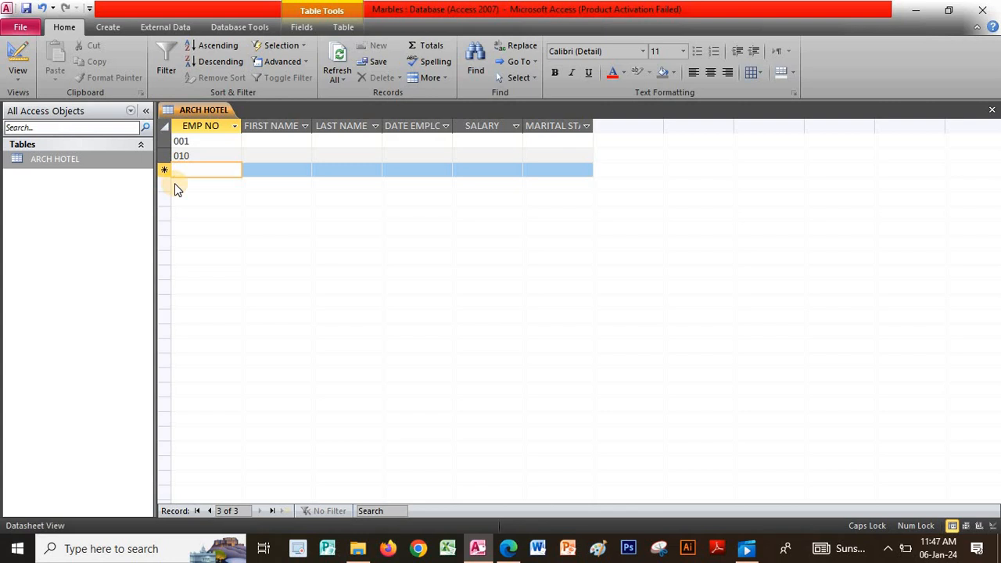
type("200")
key("Down")
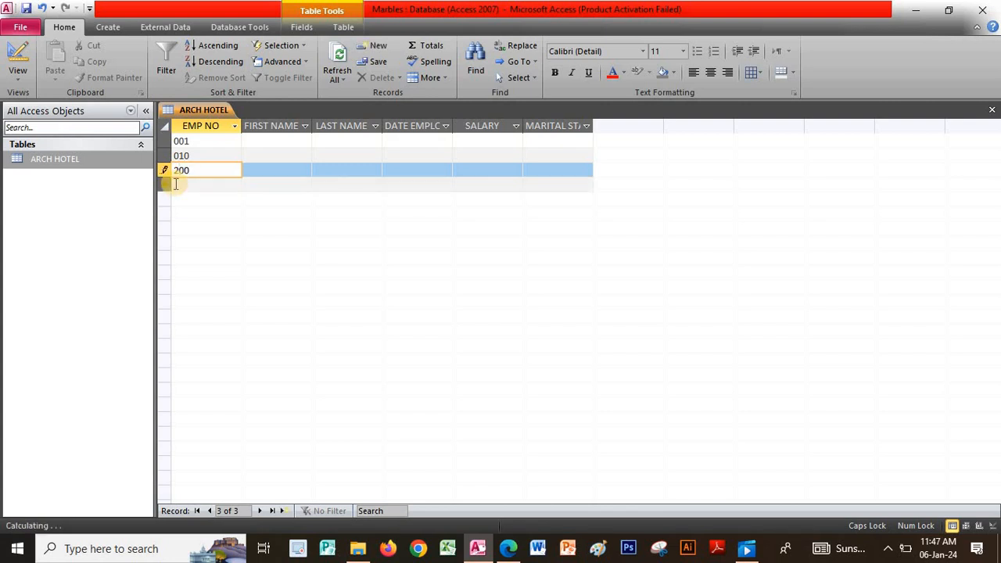
type("100")
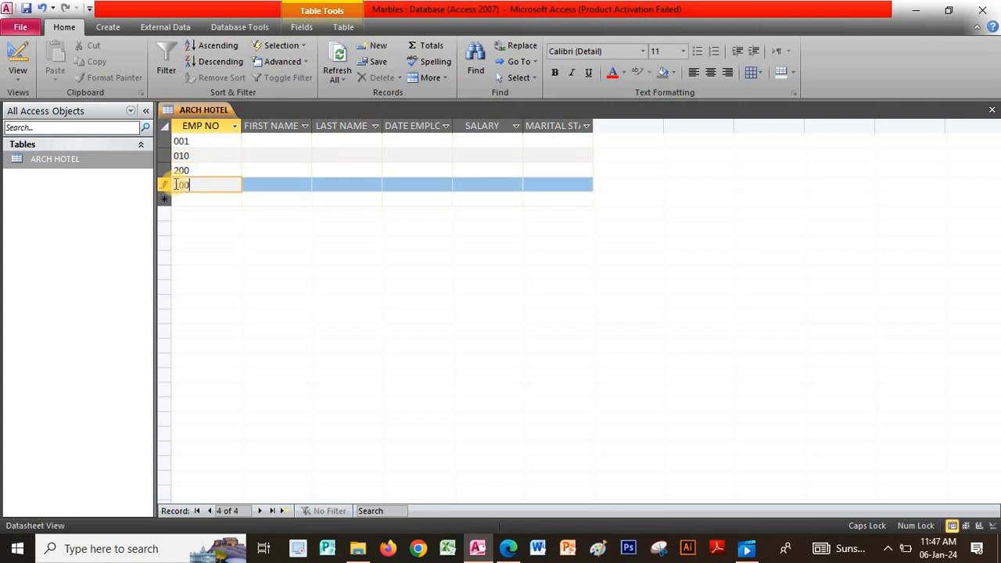
key("Down")
type("020")
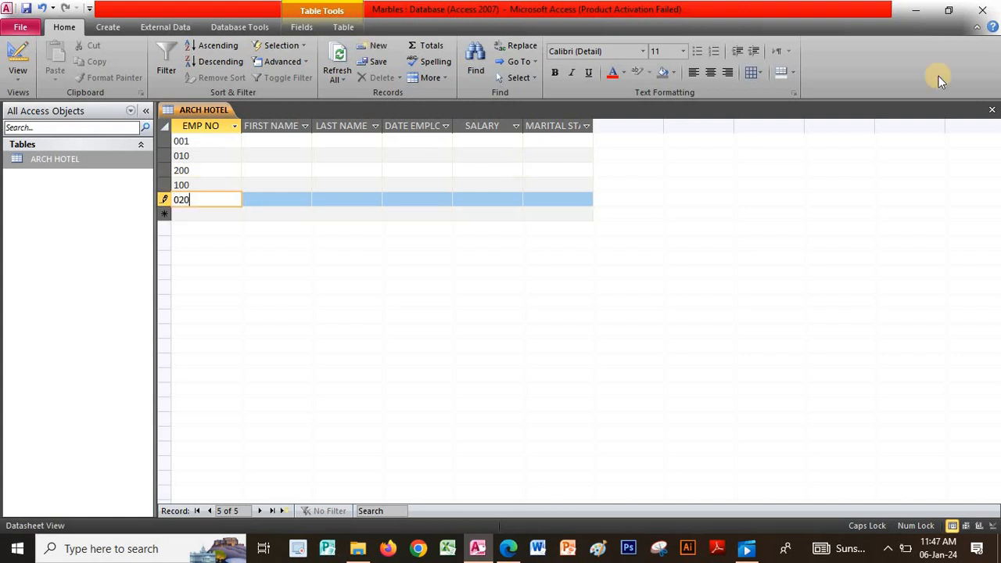
key("Down")
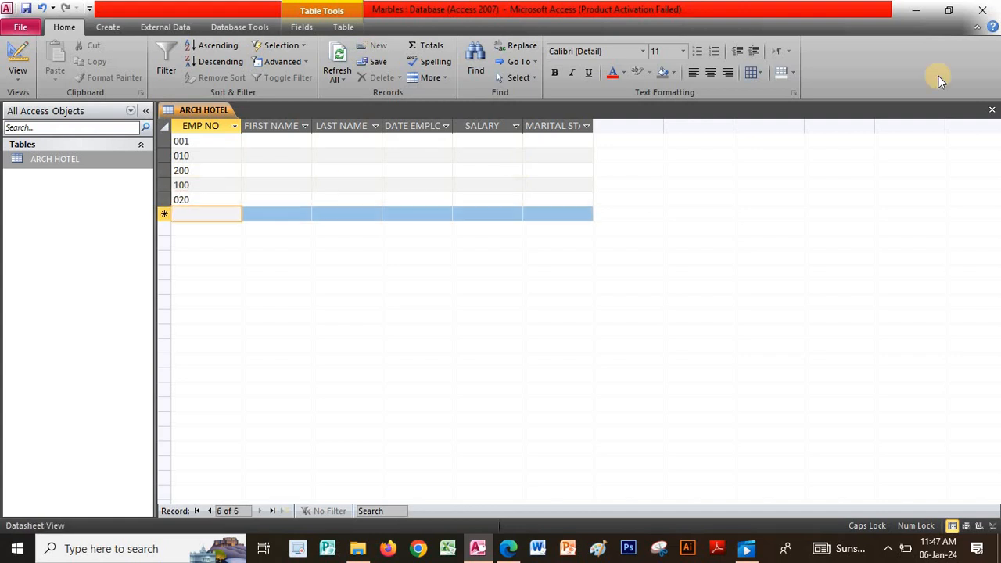
- Enter the employee numbers of the sixth to tenth exercise records in the EMP NO column
type("017")
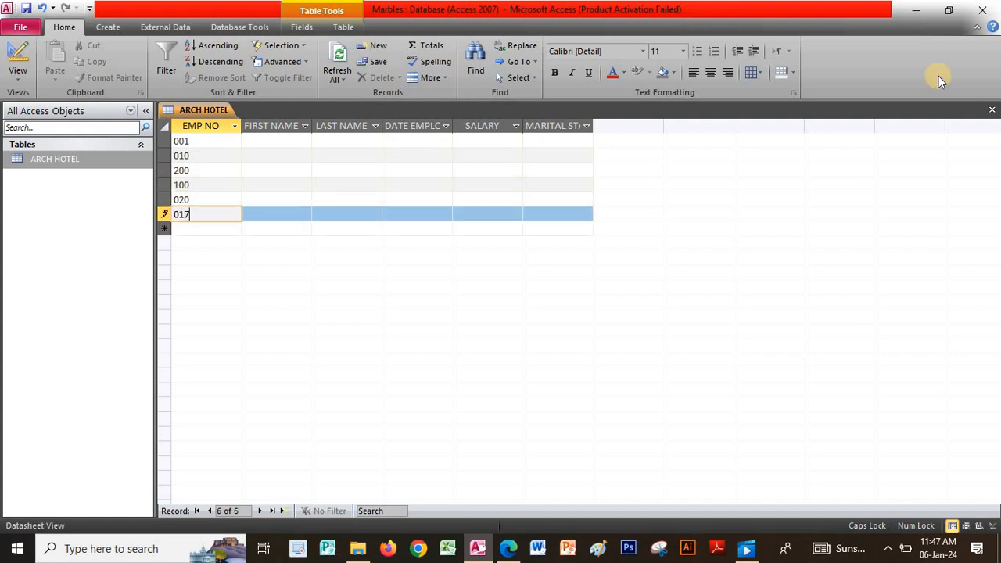
key("Down")
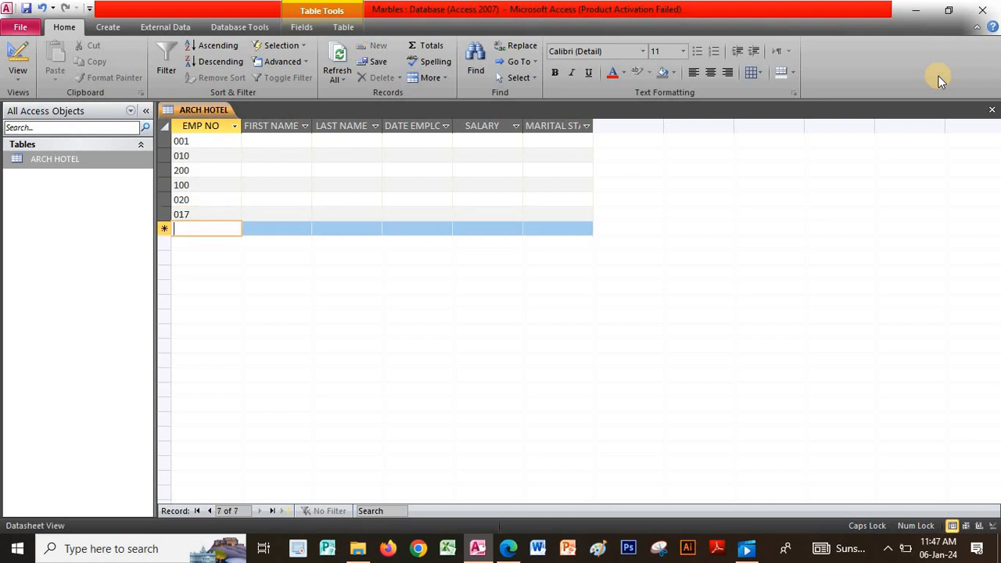
type("10")
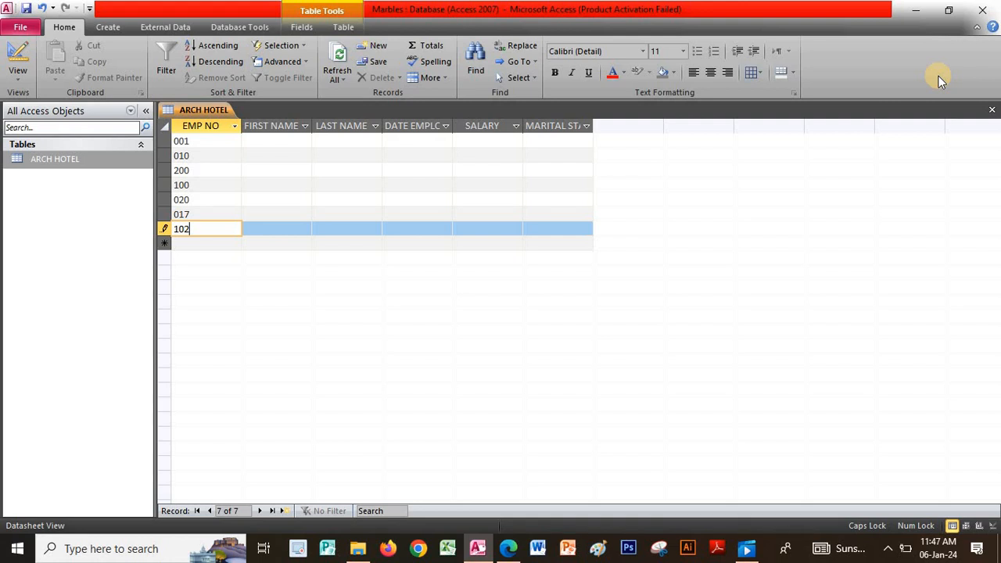
type("2")
key("Down")
type("100")
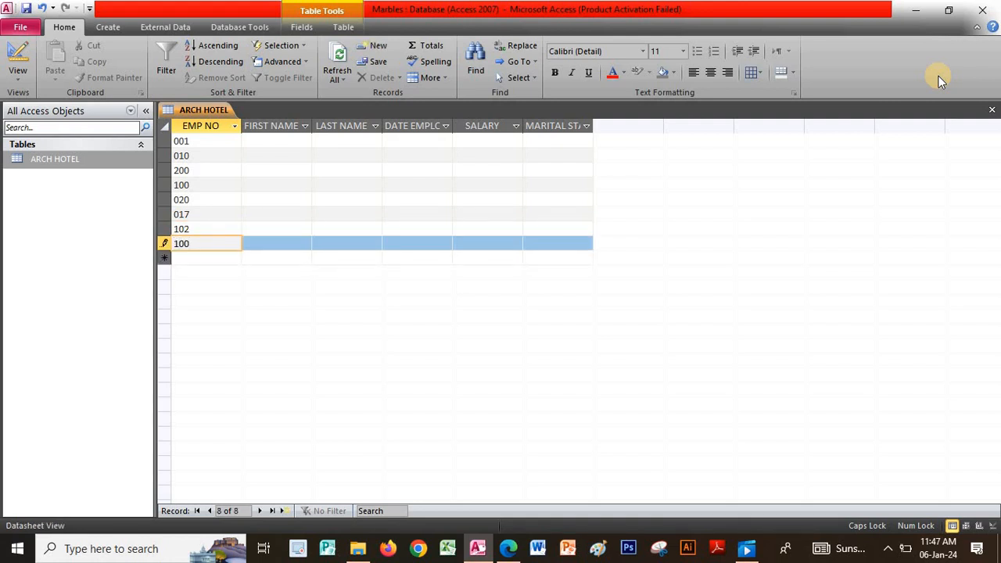
key("Down")
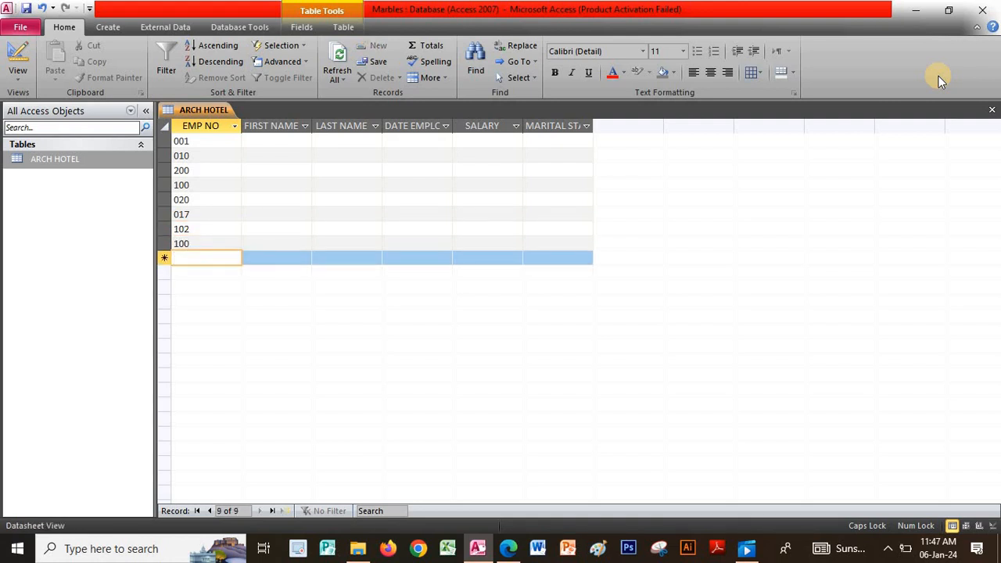
type("005")
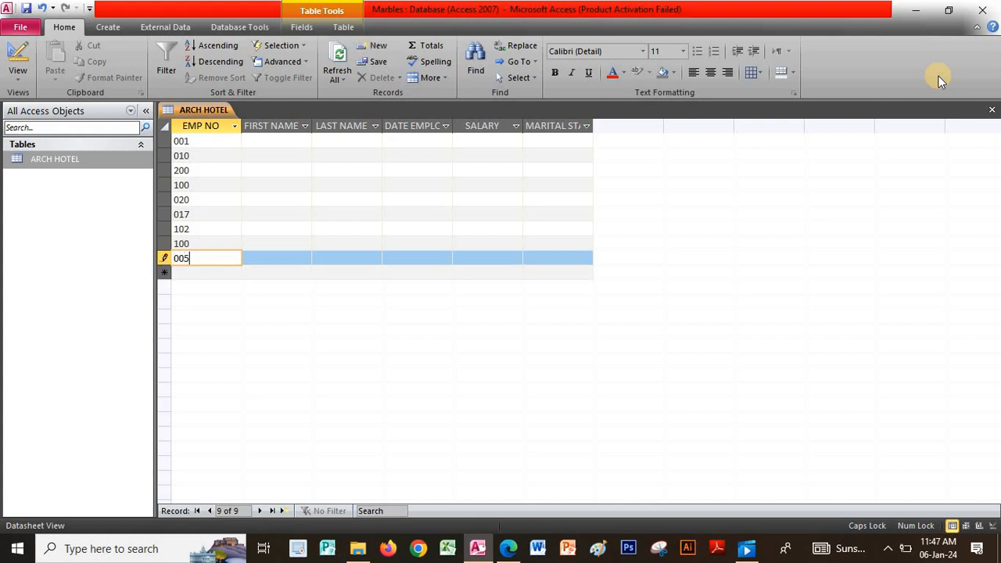
key("Down")
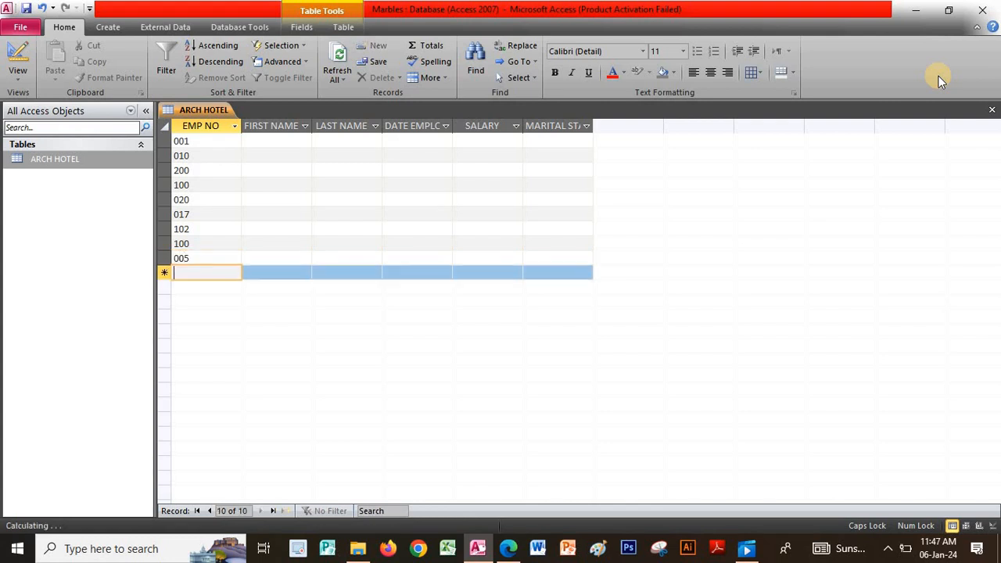
type("007")
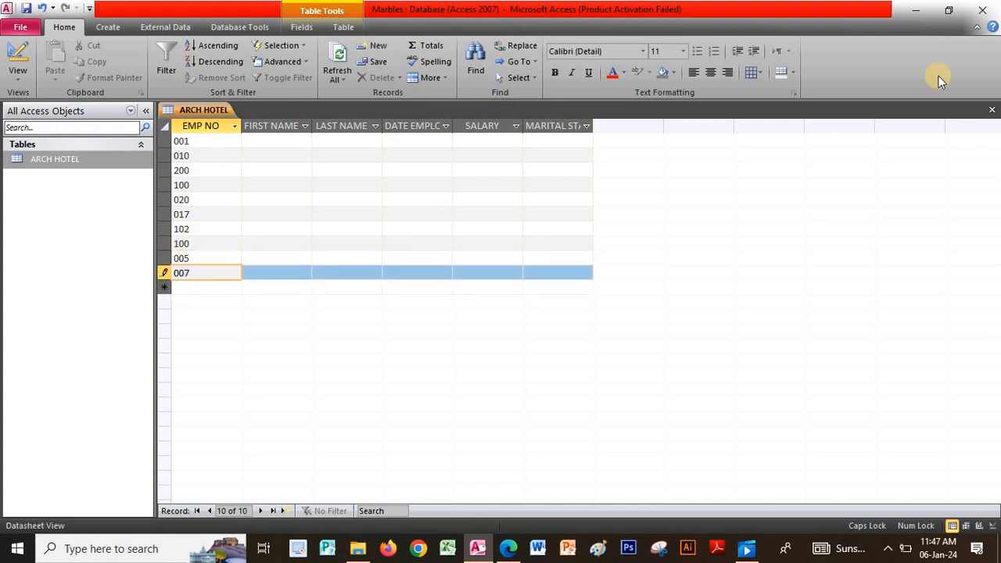
key("Down")
- Enter the employee numbers of the eleventh to fourteenth exercise records in the EMP NO column
type("020")
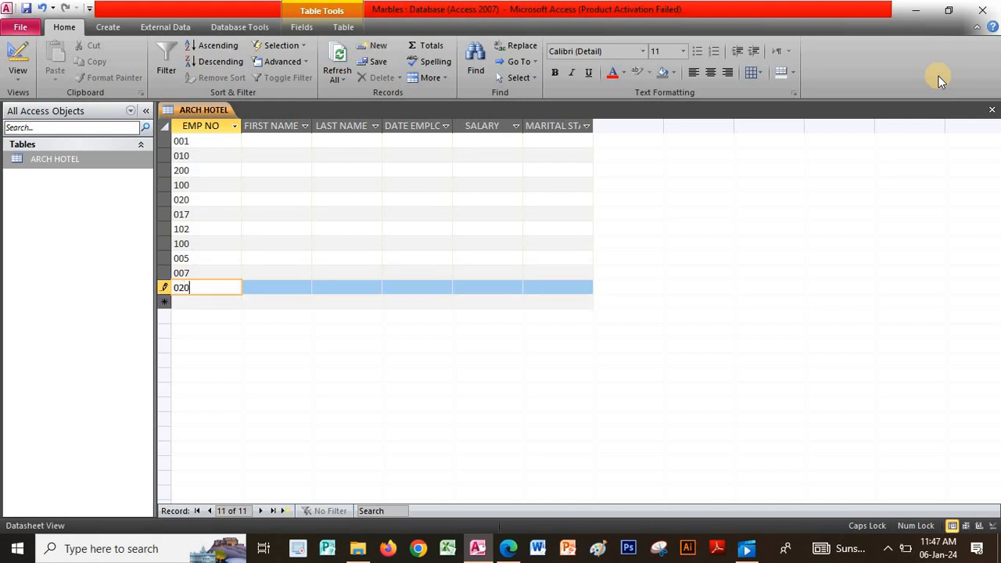
key("Down")
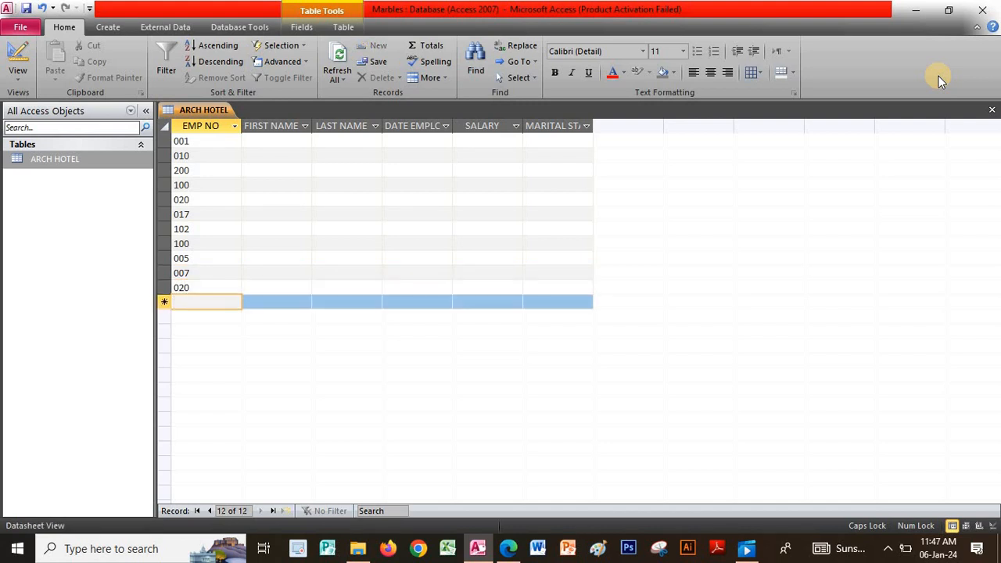
type("056")
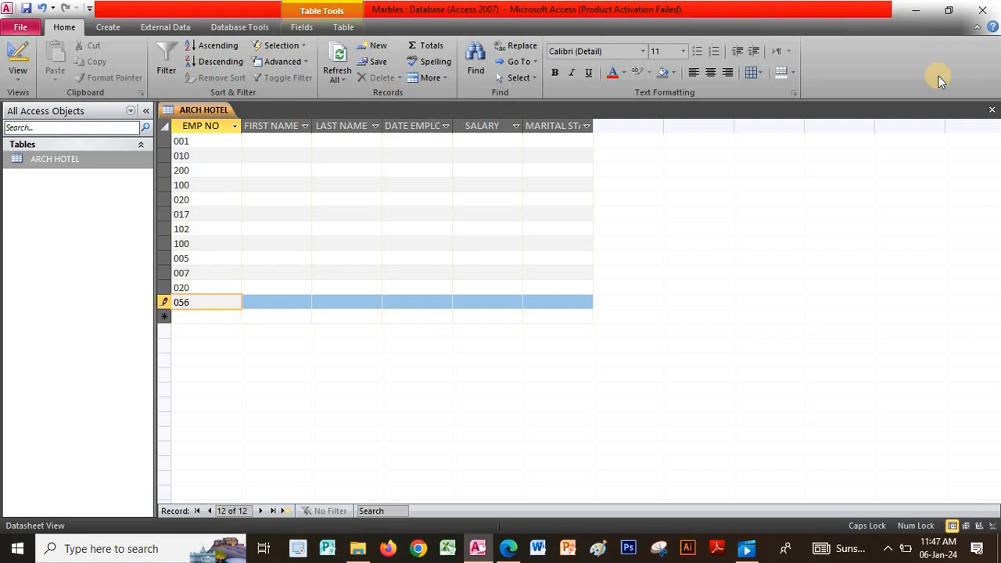
key("Down")
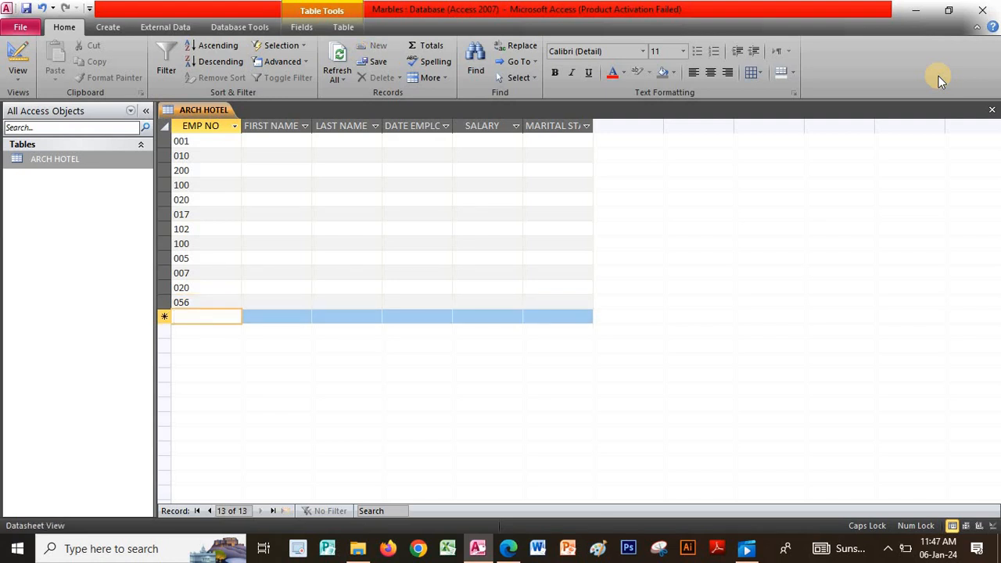
type("078")
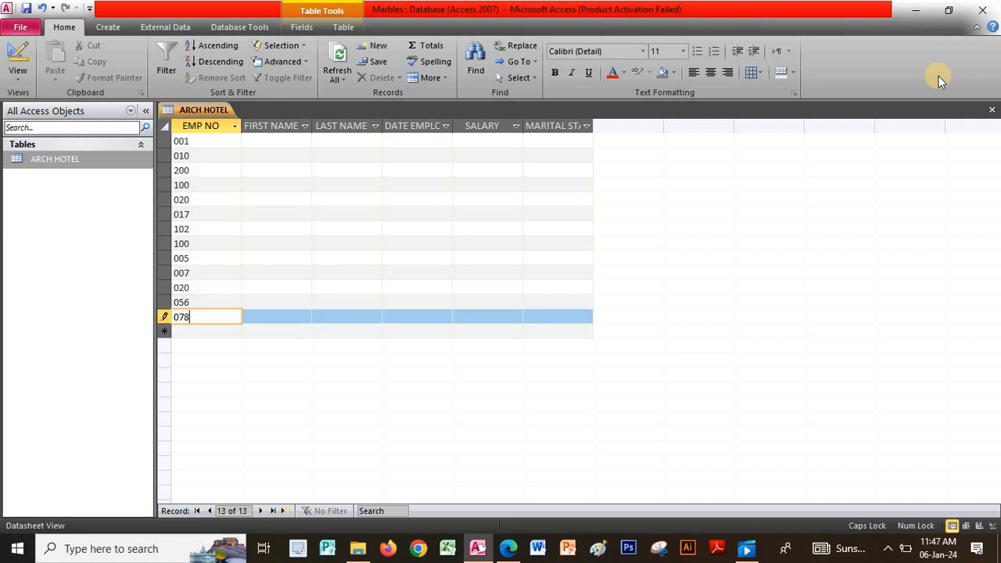
key("Down")
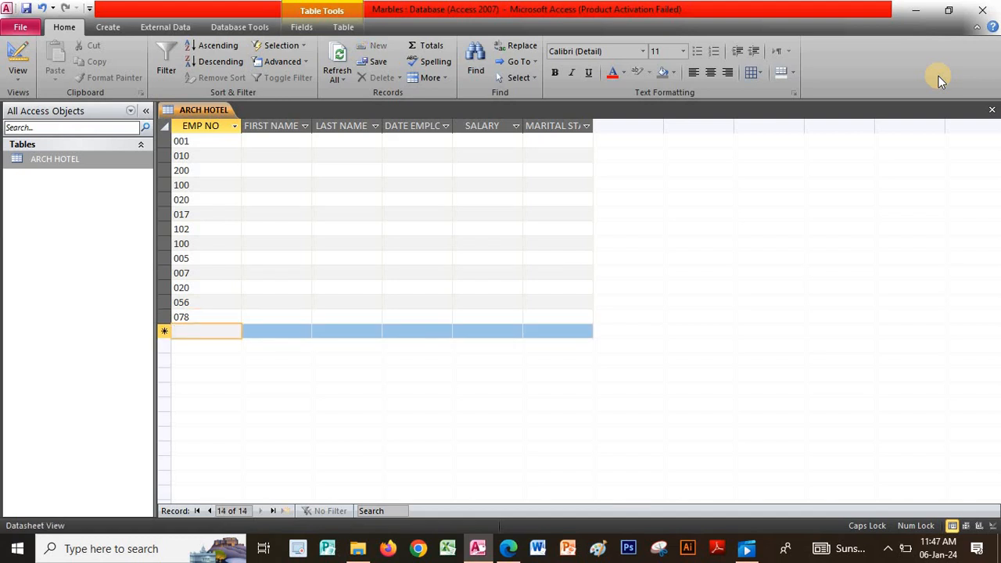
type("15")
type("0")
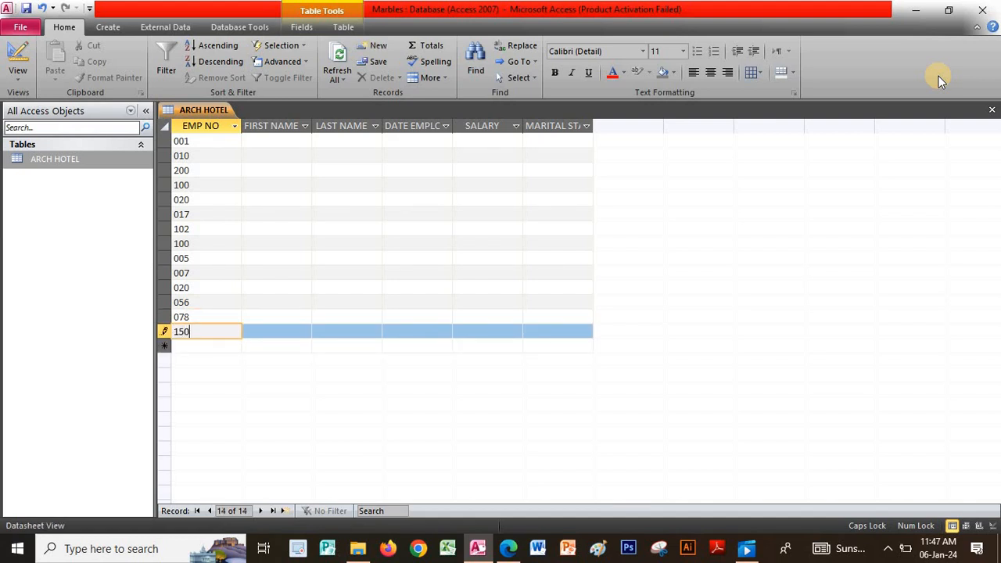
key("Down")
- Enter the employee numbers of the fifteenth to seventeenth exercise records to complete the EMP NO column
type("127")
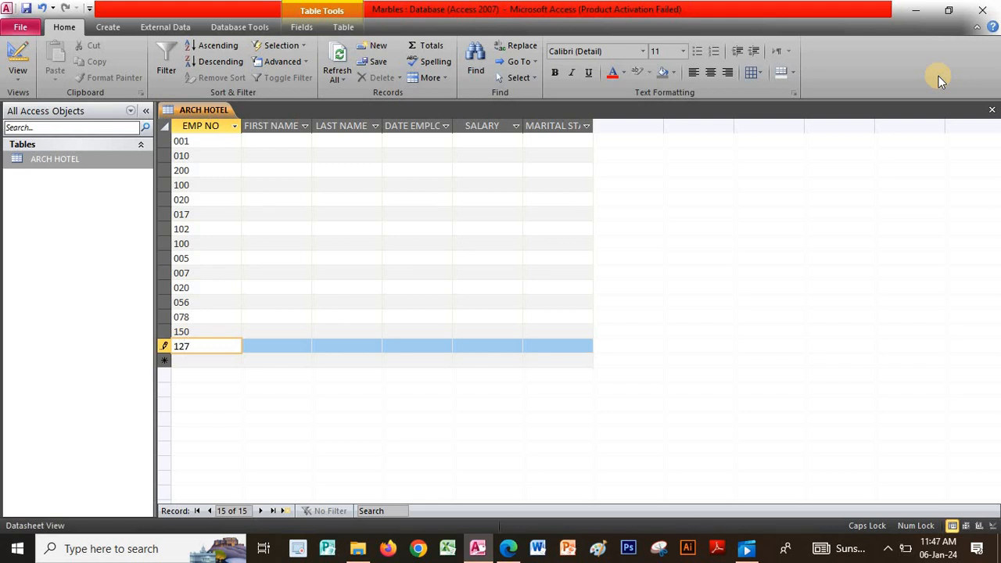
key("Down")
type("189")
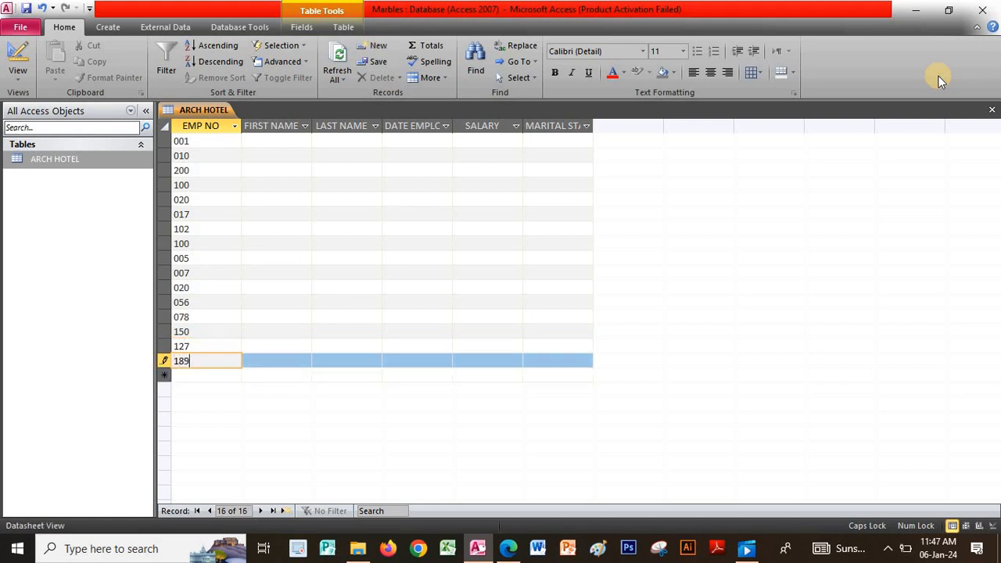
key("Down")
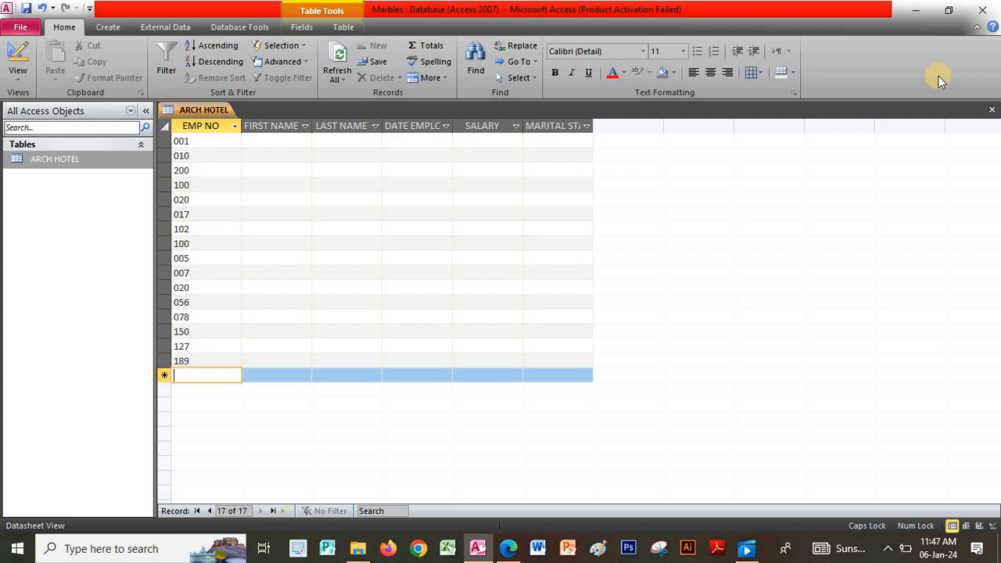
type("2")
key("BackSpace")
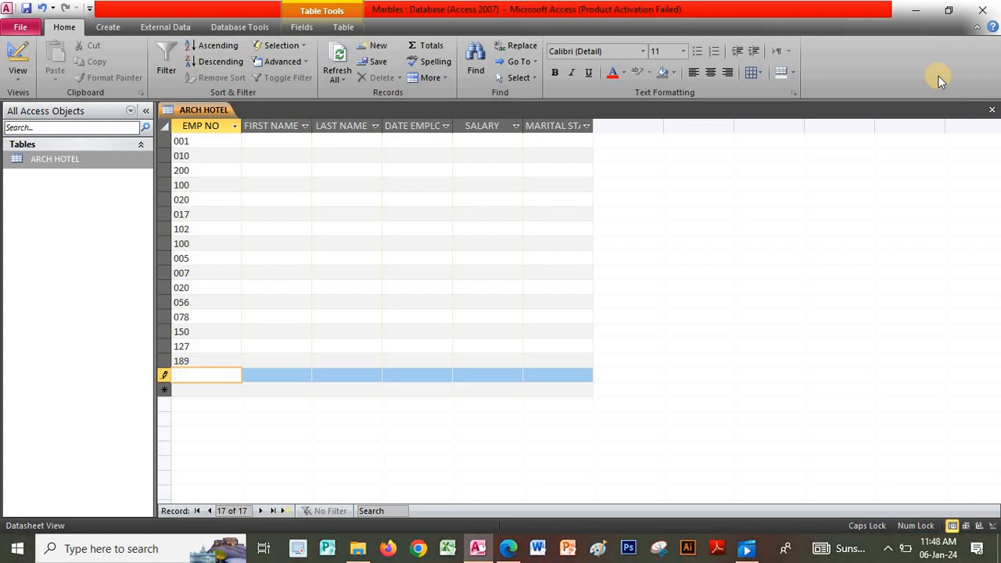
type("250")
- Return to the first record and enter the employees' first names for records one and two under FIRST NAME
key("Tab")
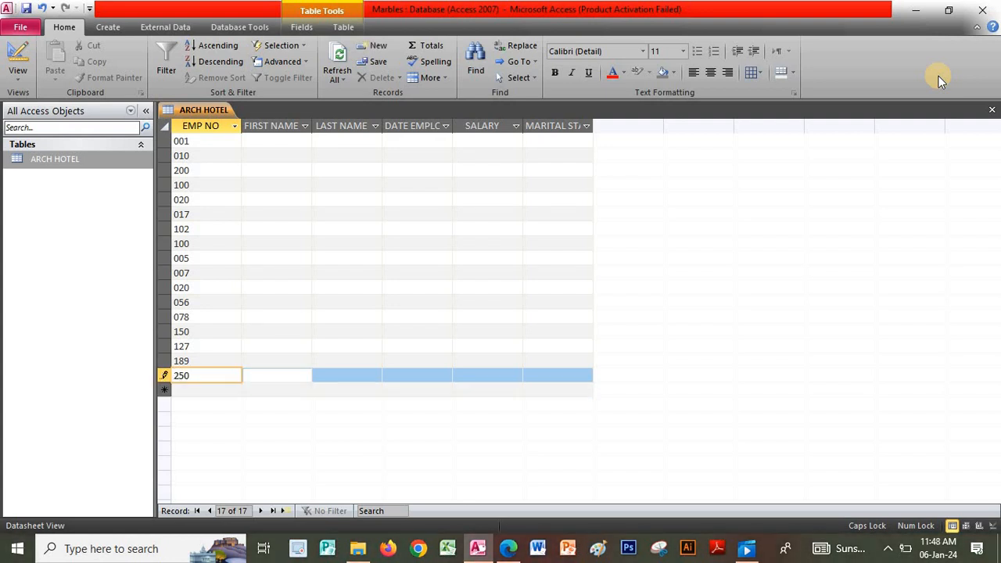
key("Up")
key("Up")
key("Up")
key("Up")
key("Up")
key("Up")
key("Up")
key("Up")
key("Up")
key("Up")
key("Up")
key("Up")
key("Up")
key("Up")
key("Up")
key("Up")
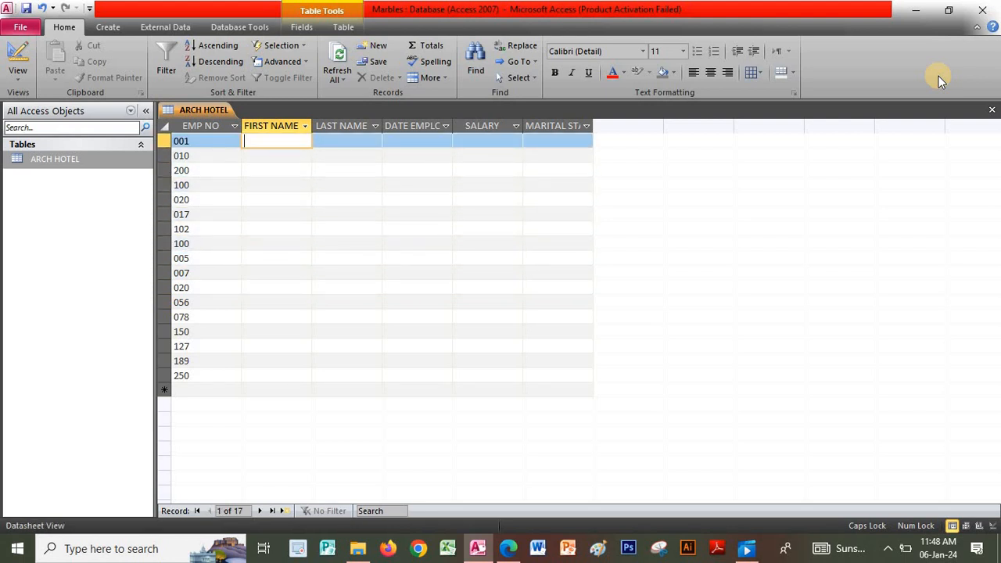
type("E")
key("Caps_Lock")
type("zla")
key("Down")
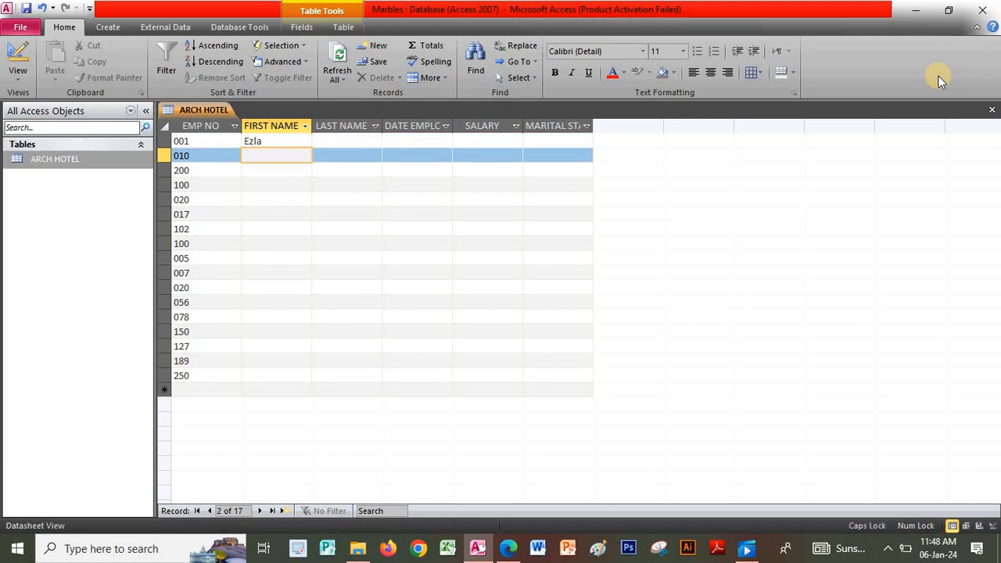
type("Fred")
key("Down")
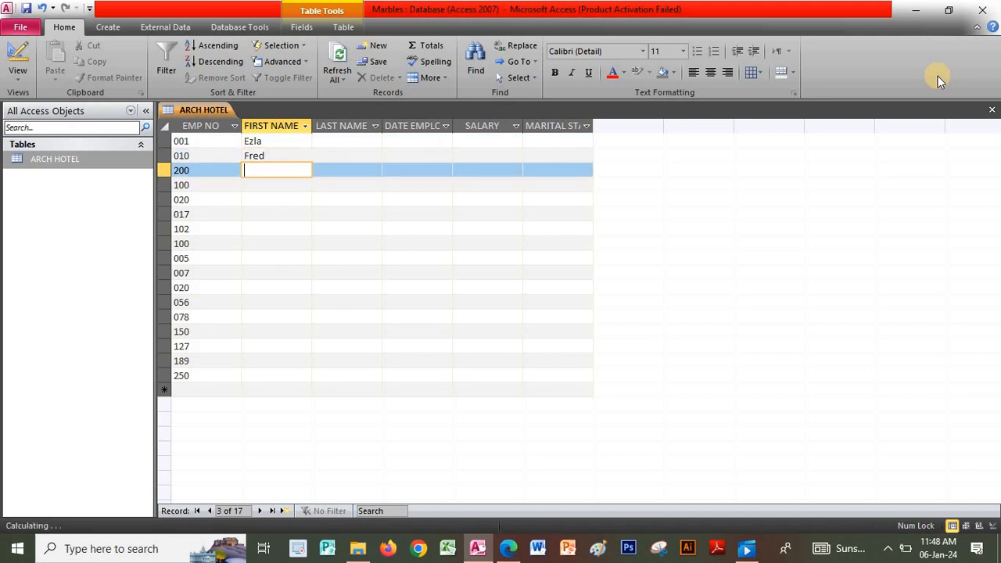
- Enter the employees' first names for the third and fourth records in the FIRST NAME column
key("Caps_Lock")
type("M")
key("Caps_Lock")
type("ohamed")
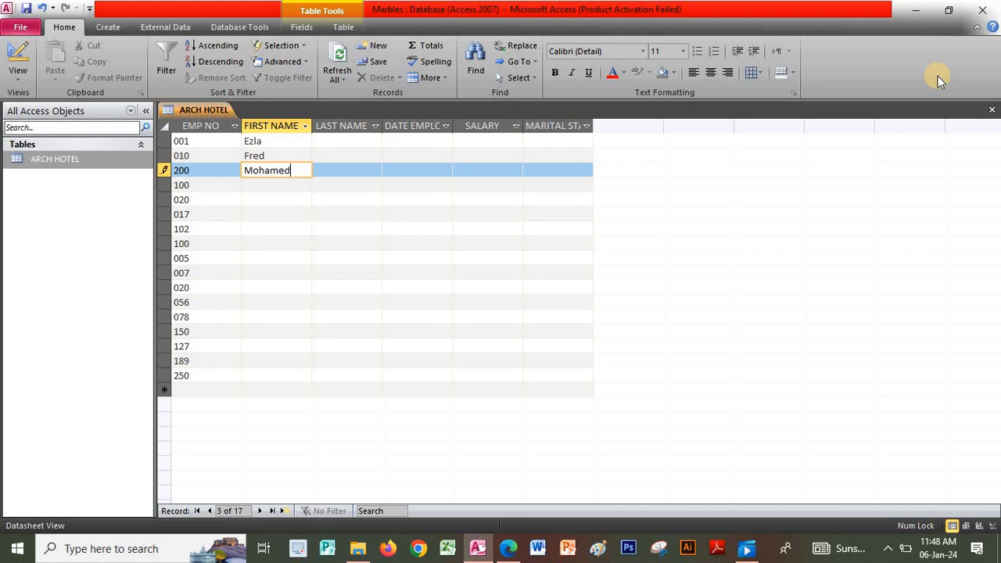
key("Down")
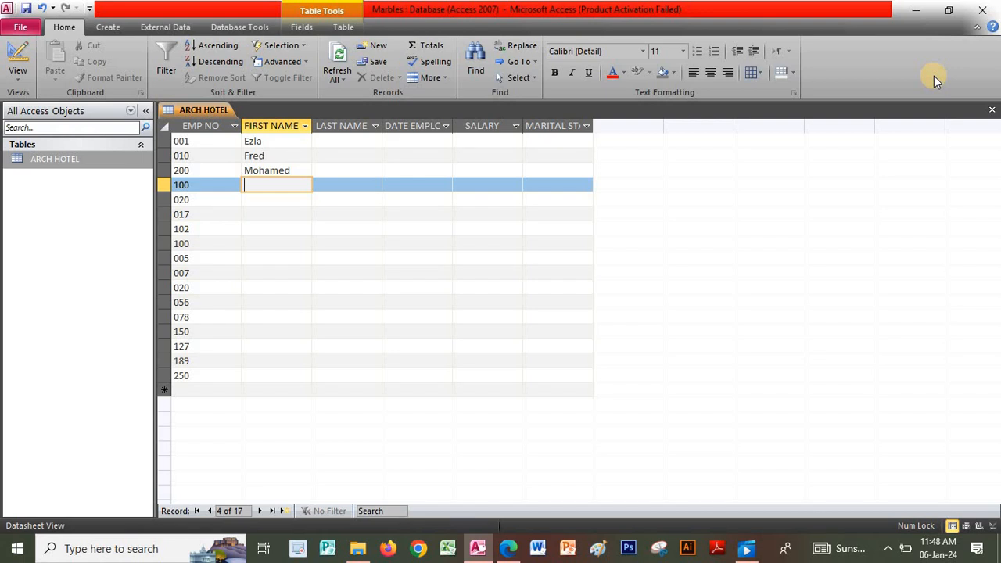
key("Caps_Lock")
type("O")
key("Caps_Lock")
type("deh")
key("Down")
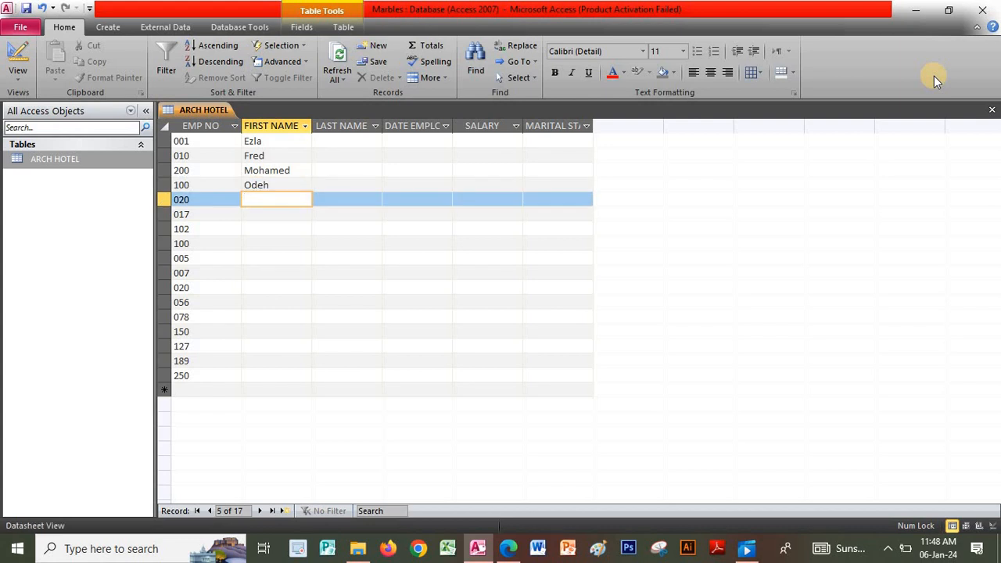
- Enter the employees' first names for the fifth and sixth records in the FIRST NAME column
type("Musa")
key("Down")
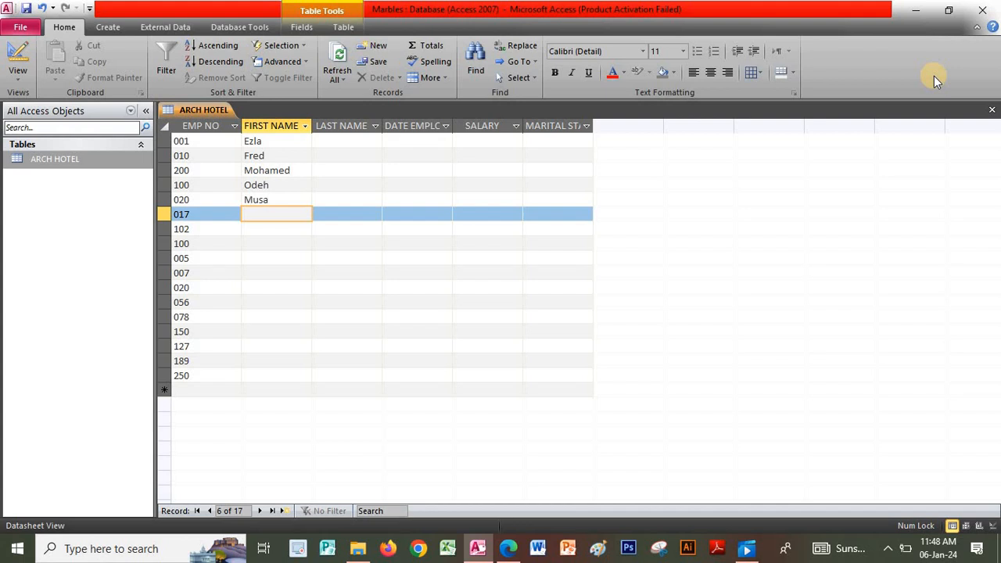
type("Falstine")
key("Down")
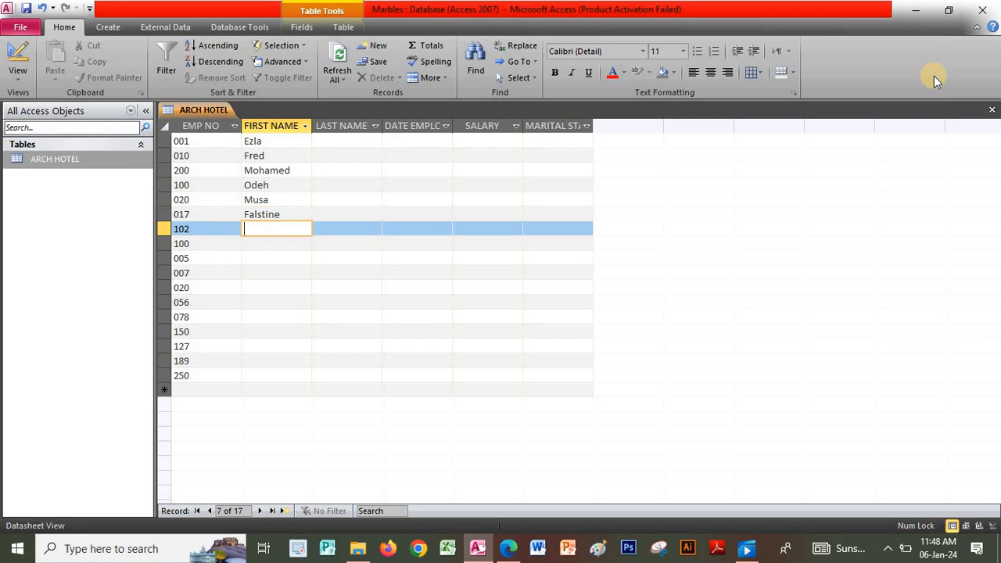
- Enter the employees' first names for the seventh to ninth records in the FIRST NAME column
type("Chris")
key("Down")
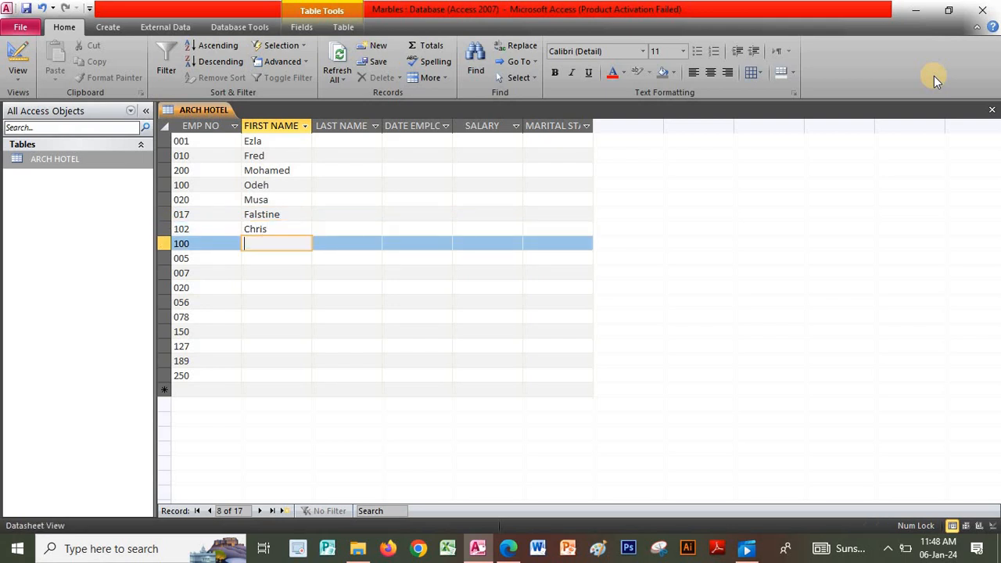
type("Collins")
key("Down")
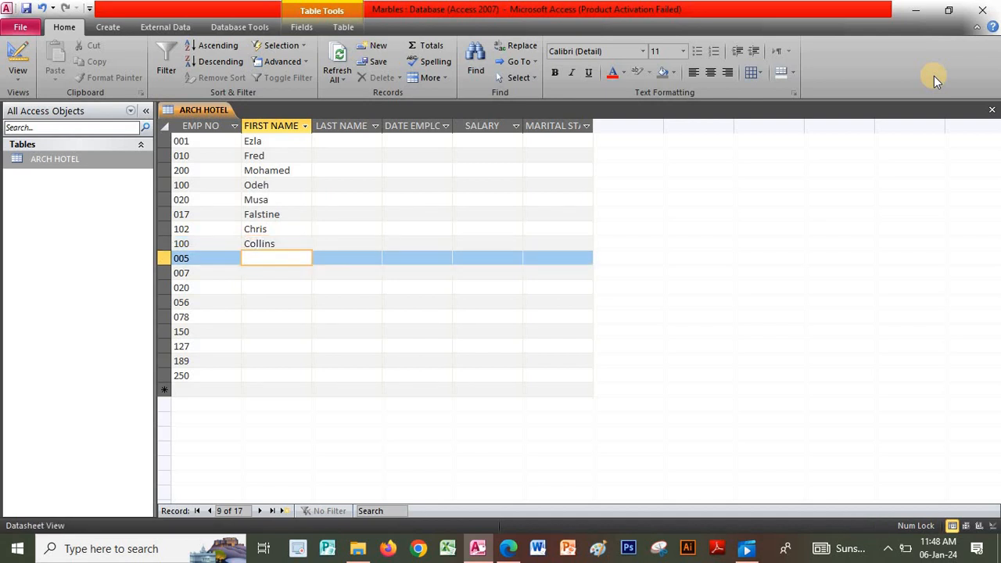
type("Anne")
key("Down")
- Enter the employees' first names for the tenth and eleventh records in the FIRST NAME column
type("J")
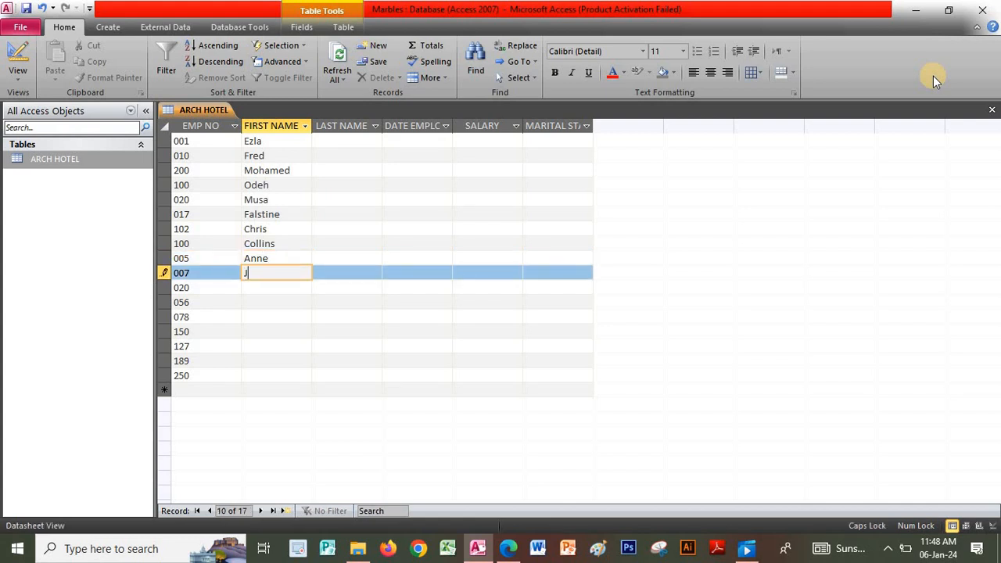
type("ane")
key("Down")
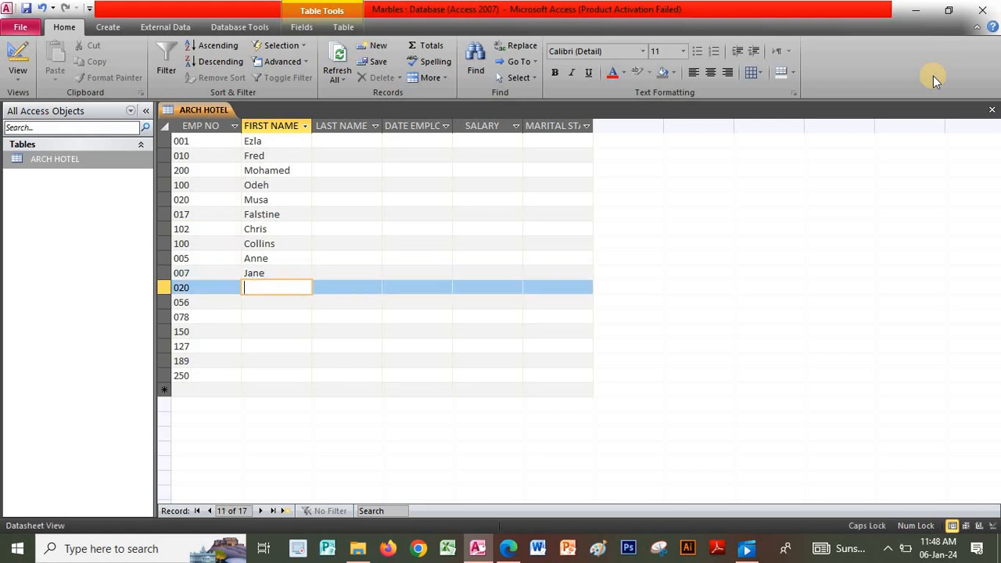
type("Saley")
key("Down")
- Enter the employees' first names for the twelfth and thirteenth records in the FIRST NAME column
key("Caps_Lock")
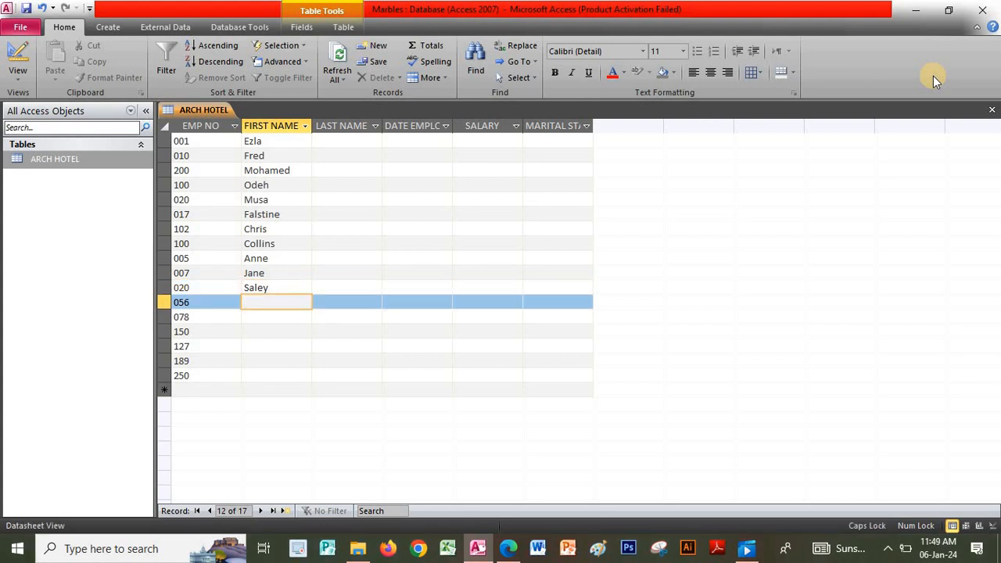
type("V")
key("BackSpace")
key("Caps_Lock")
type("Vera")
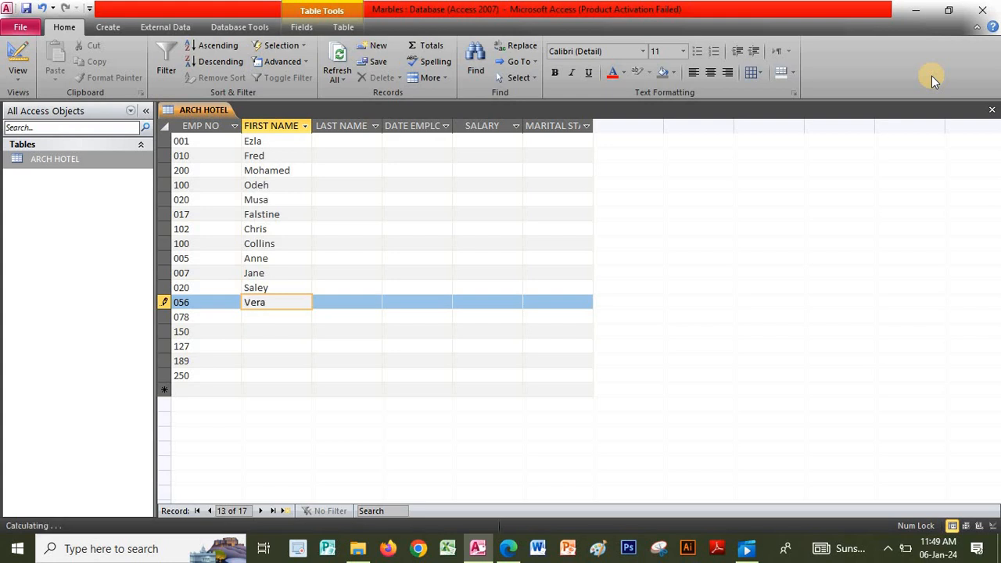
key("Down")
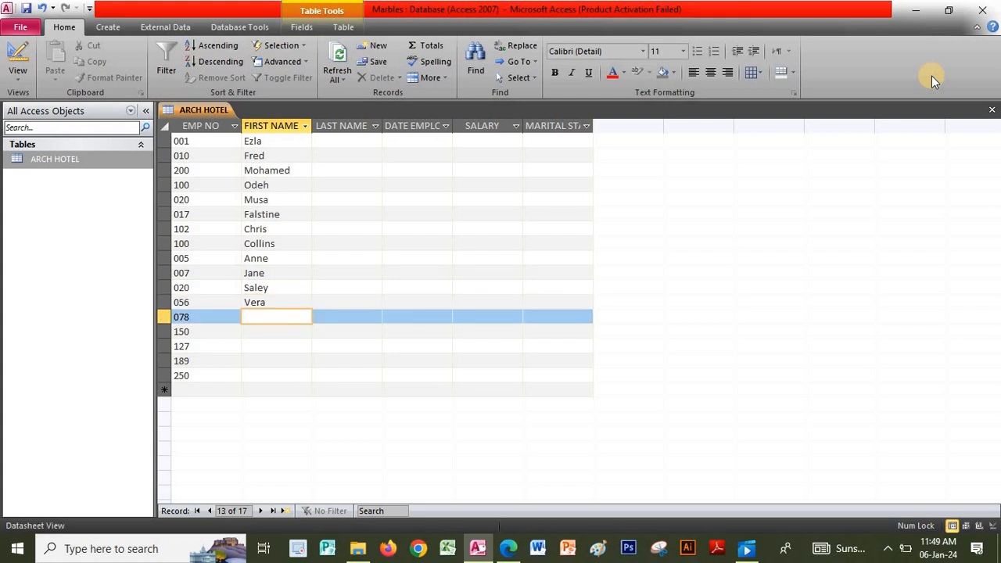
type("Sarah")
key("Down")
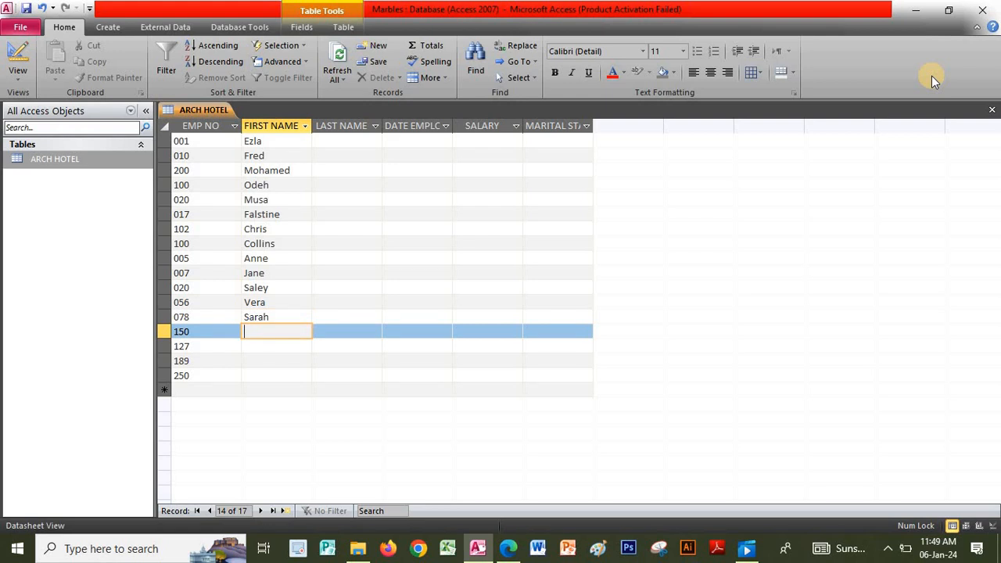
- Enter the employees' first names for the fourteenth to seventeenth records to complete the FIRST NAME column
type("Edy")
key("Down")
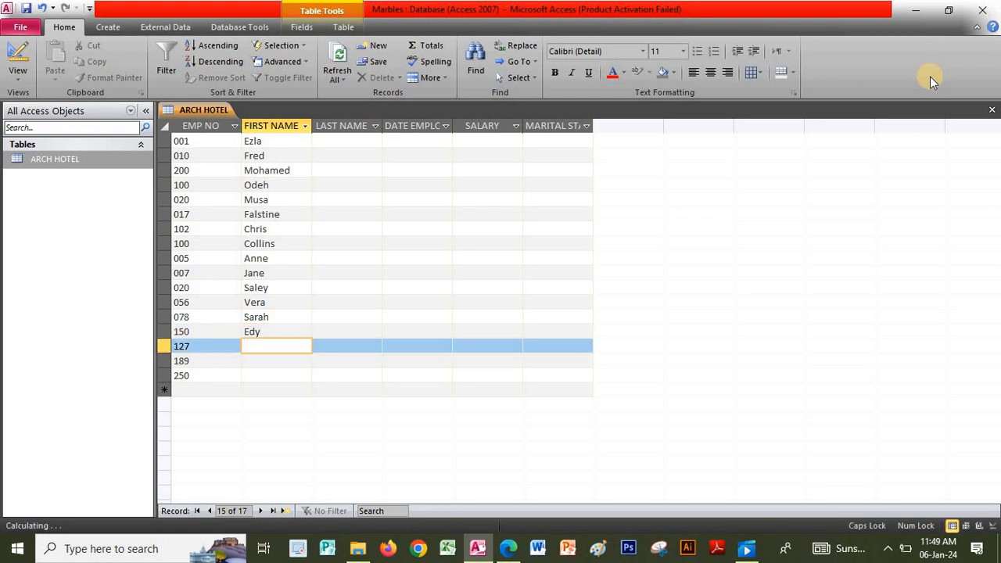
type("Terry")
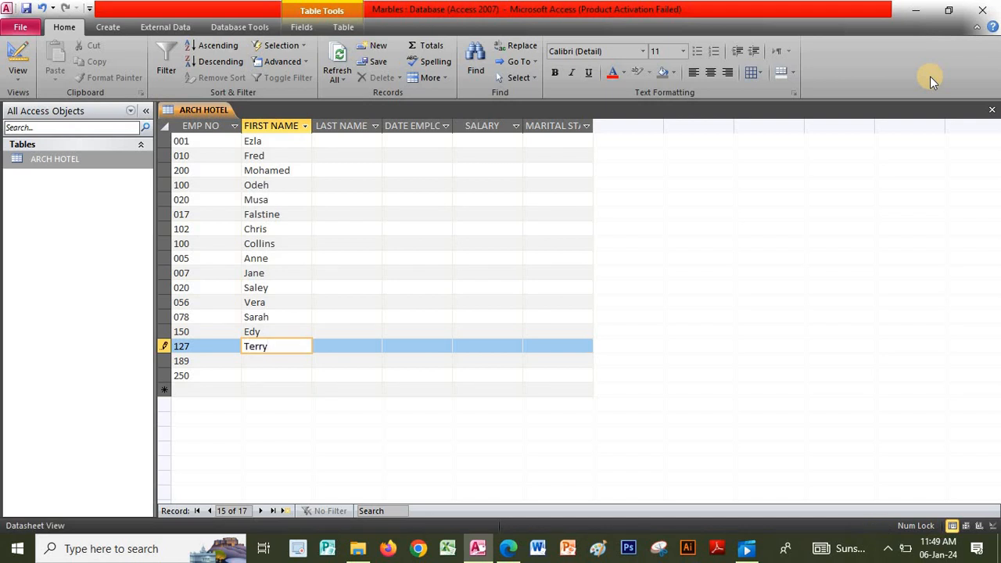
key("Down")
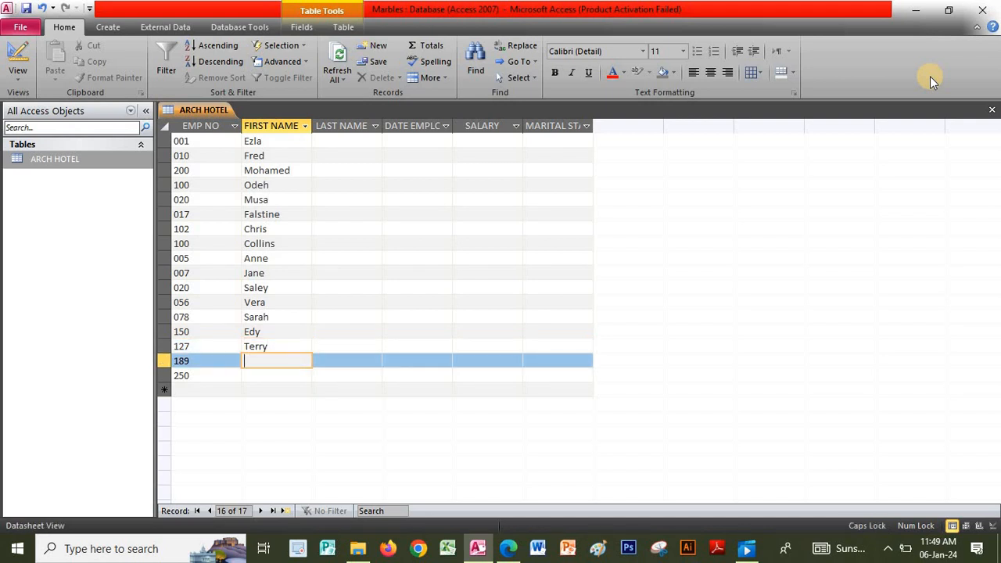
type("Janet")
key("Down")
type("K")
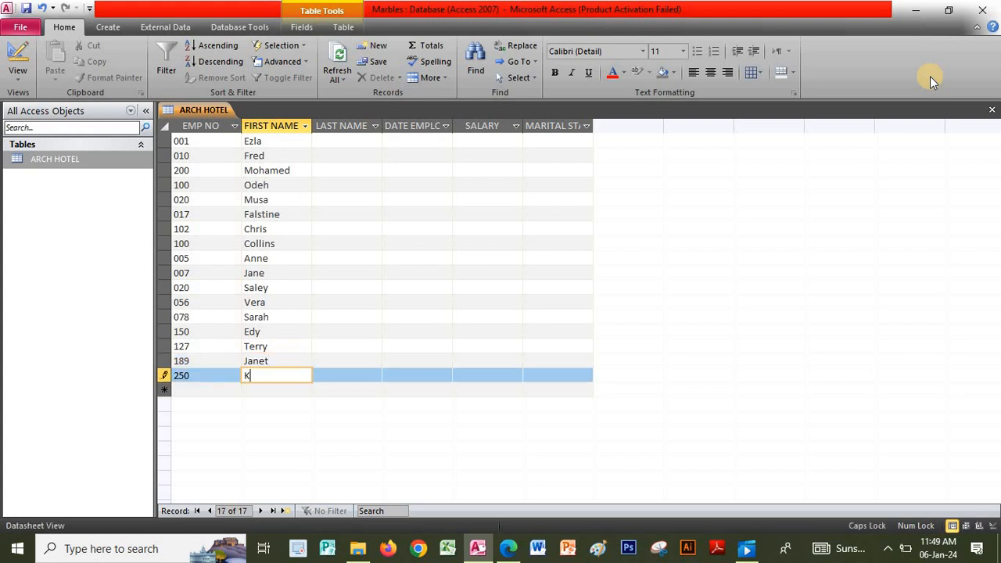
type("im")
- Return to the first record and enter the employees' last names for records one and two under LAST NAME
key("Tab")
key("Up")
key("Up")
key("Up")
key("Up")
key("Up")
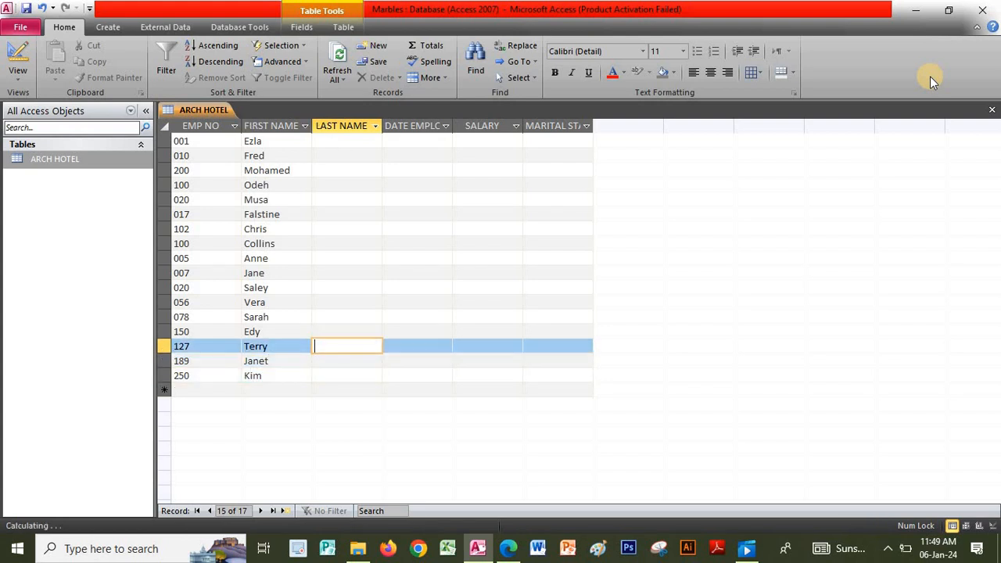
key("Up")
key("Up")
key("Up")
key("Up")
key("Up")
key("Up")
key("Up")
key("Up")
key("Up")
key("Up")
key("Up")
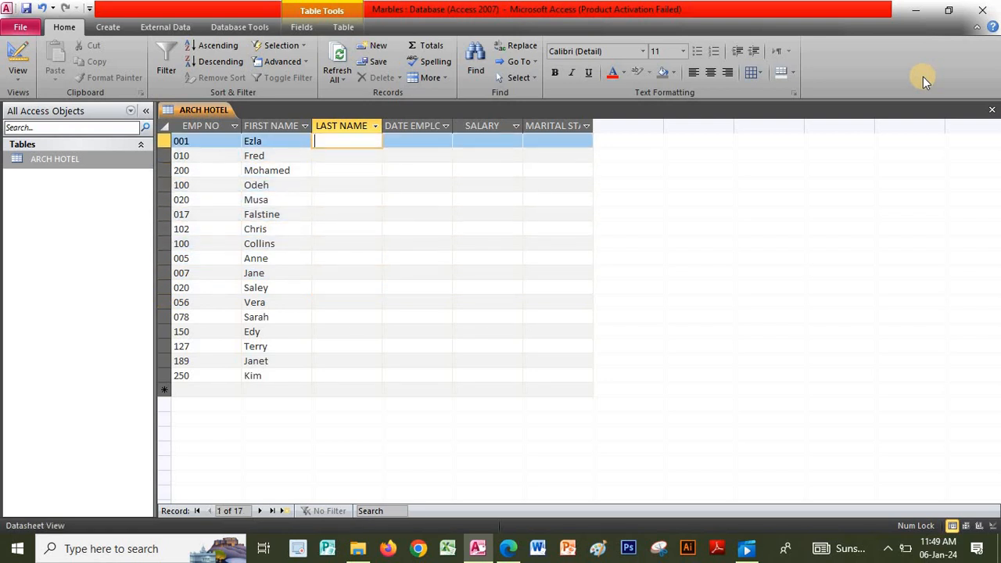
type("Dre")
key("Down")
type("Jo")
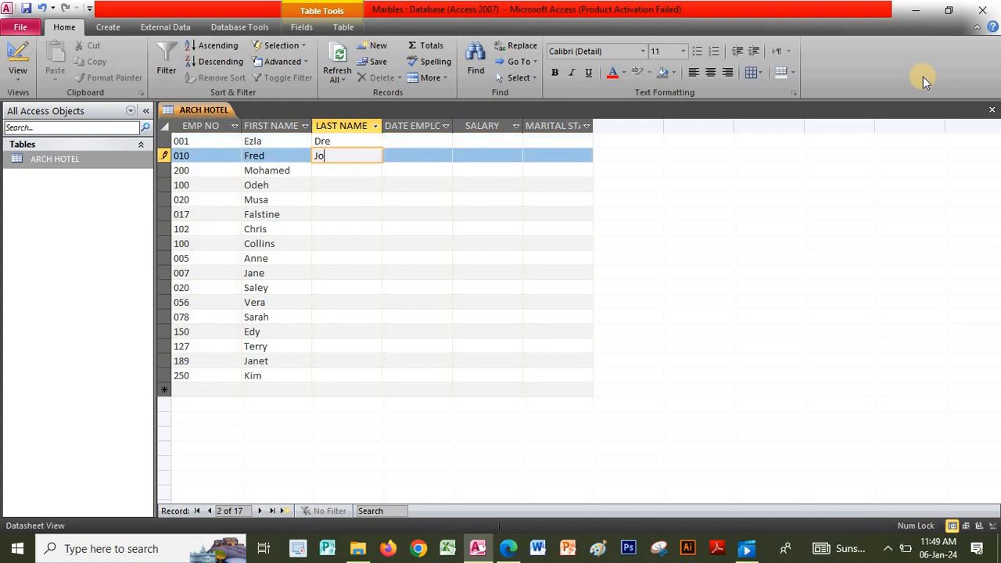
type("e")
key("Down")
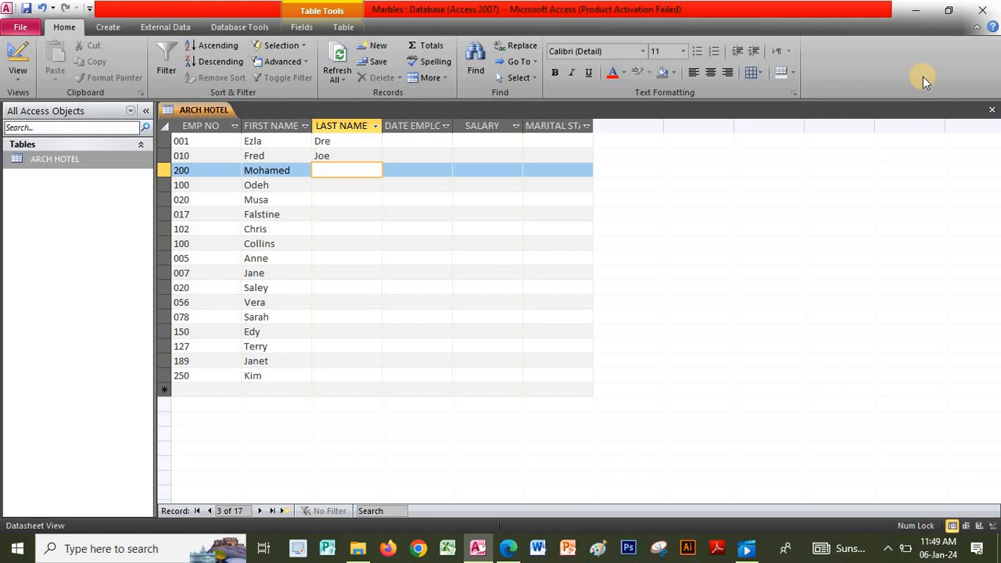
- Enter the employees' last names for the third and fourth records in the LAST NAME column
type("Ali")
key("Down")
key("Caps_Lock")
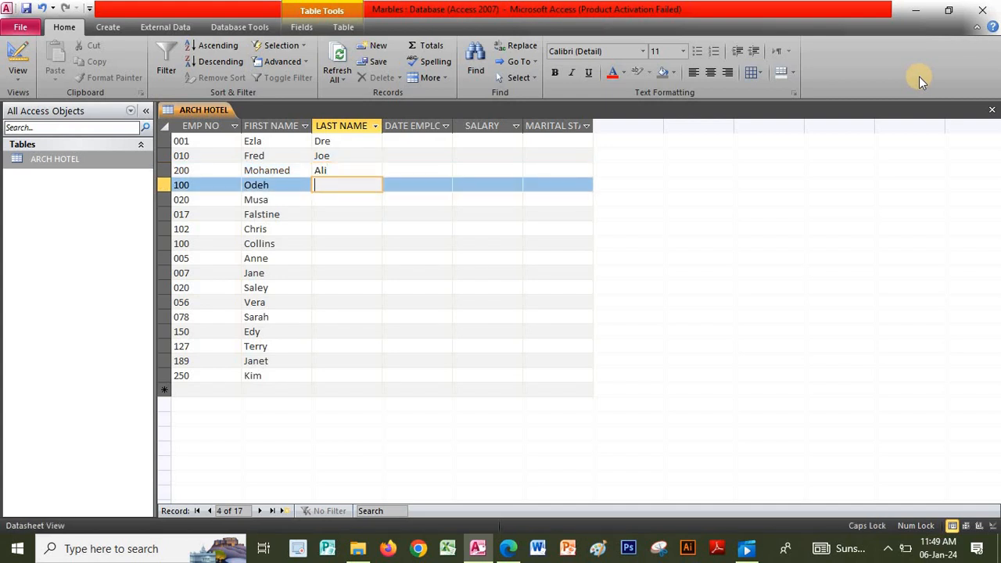
type("S")
key("Caps_Lock")
type("tab")
key("BackSpace")
type("nley")
key("BackSpace")
key("BackSpace")
type("y")
key("Down")
- Enter the employees' last names for the fifth to seventh records in the LAST NAME column
key("Caps_Lock")
type("D")
key("Caps_Lock")
type("avo")
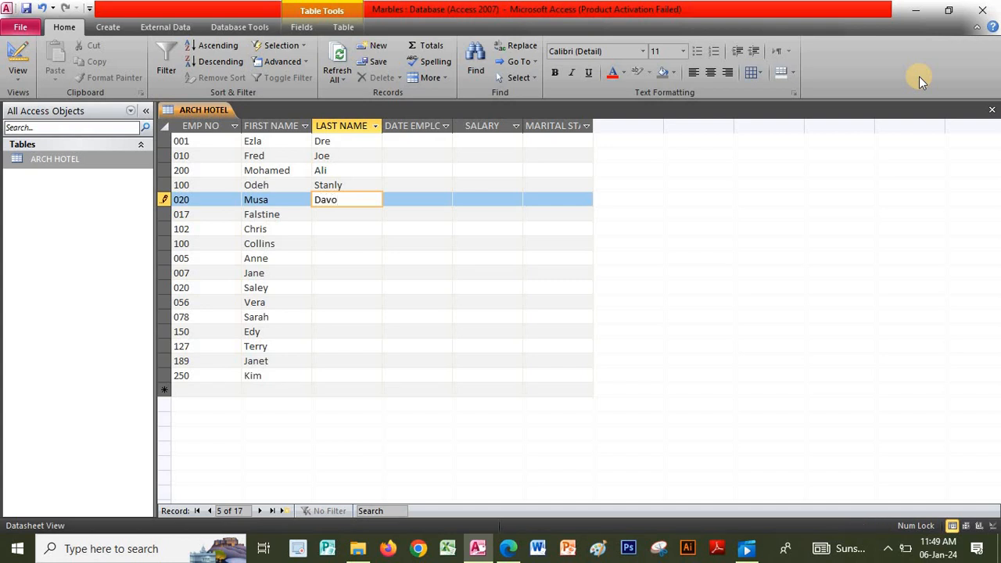
key("Down")
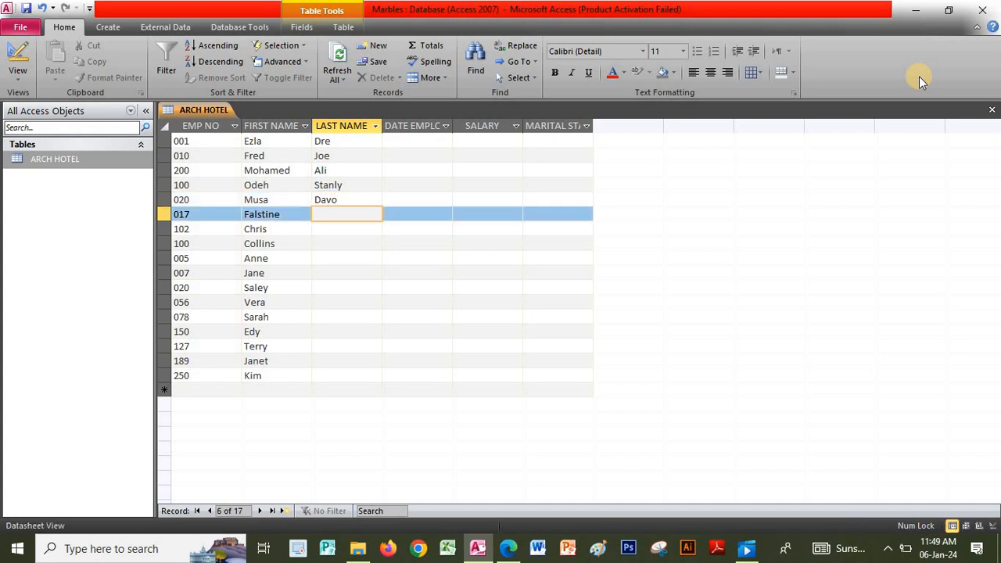
key("Caps_Lock")
type("G")
key("Caps_Lock")
type("ome")
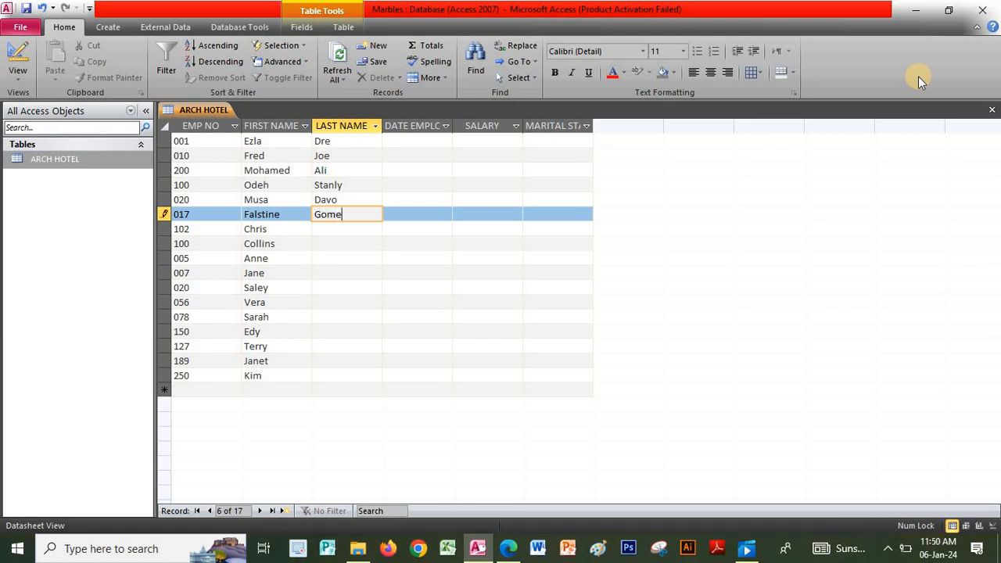
key("BackSpace")
key("BackSpace")
key("BackSpace")
key("BackSpace")
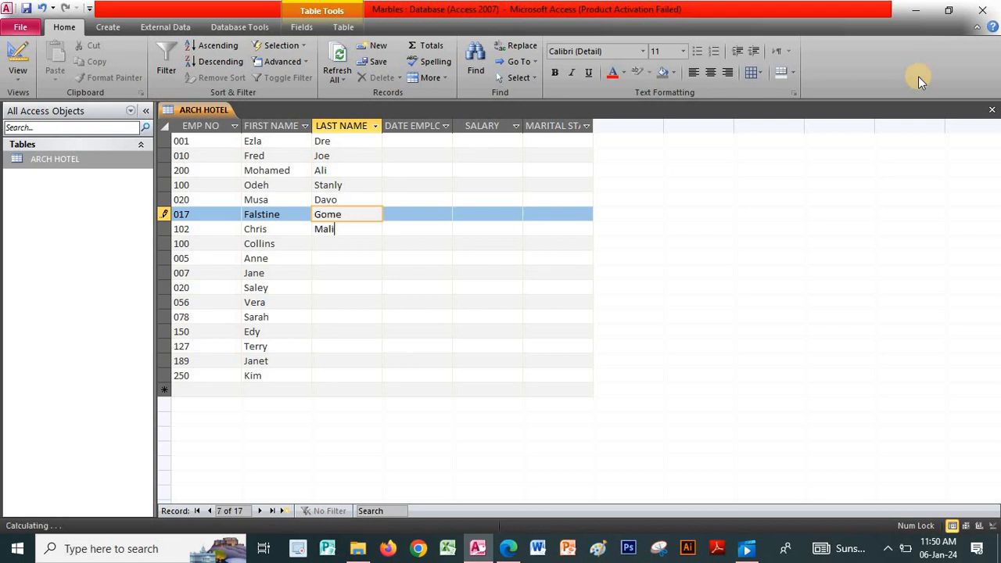
key("Down")
key("Down")
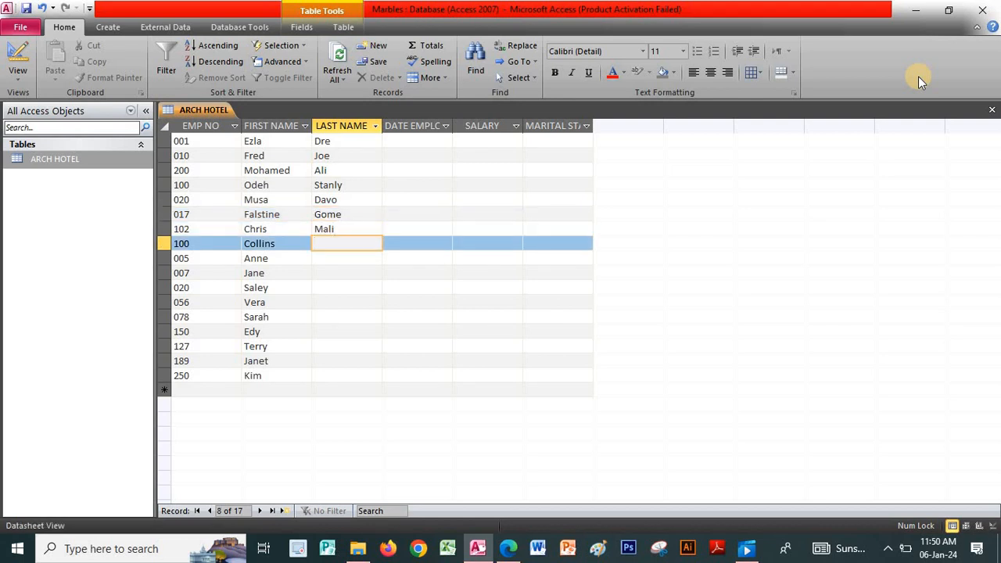
- Enter the employees' last names for the eighth to tenth records in the LAST NAME column
type("Munui")
key("Down")
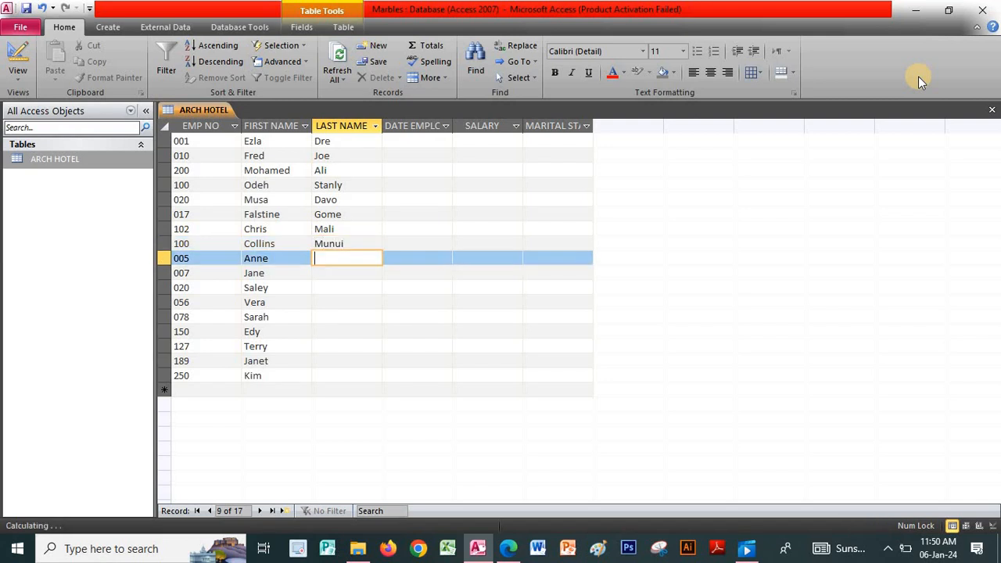
type("Jerono")
key("Down")
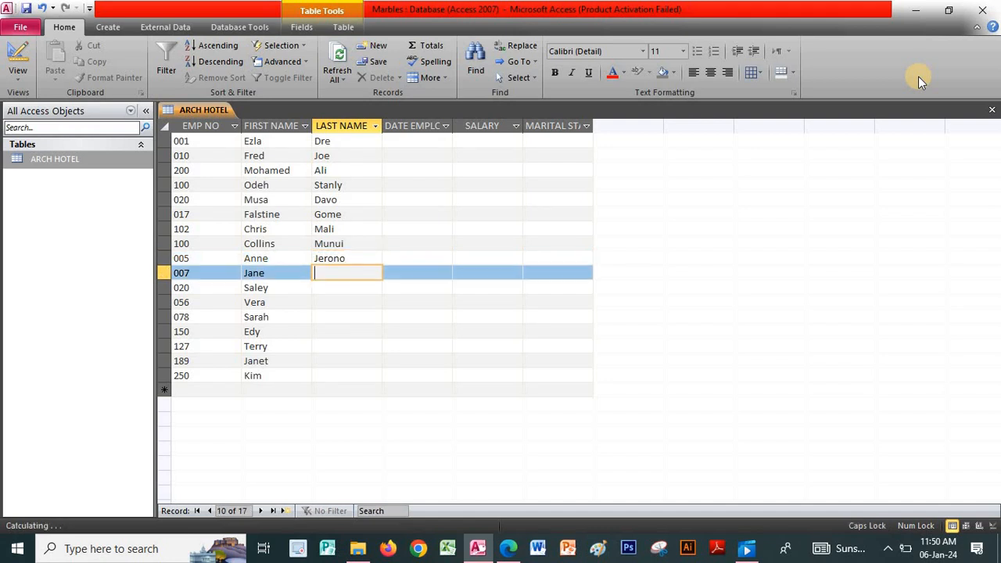
type("Claus")
key("Down")
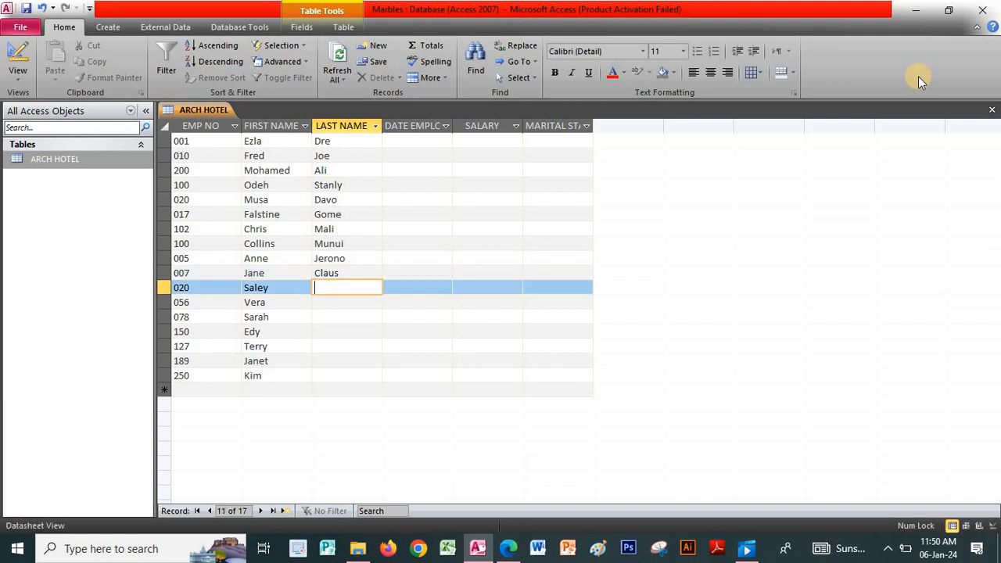
- Enter the employees' last names for the eleventh to thirteenth records in the LAST NAME column
type("Kamutu")
key("Down")
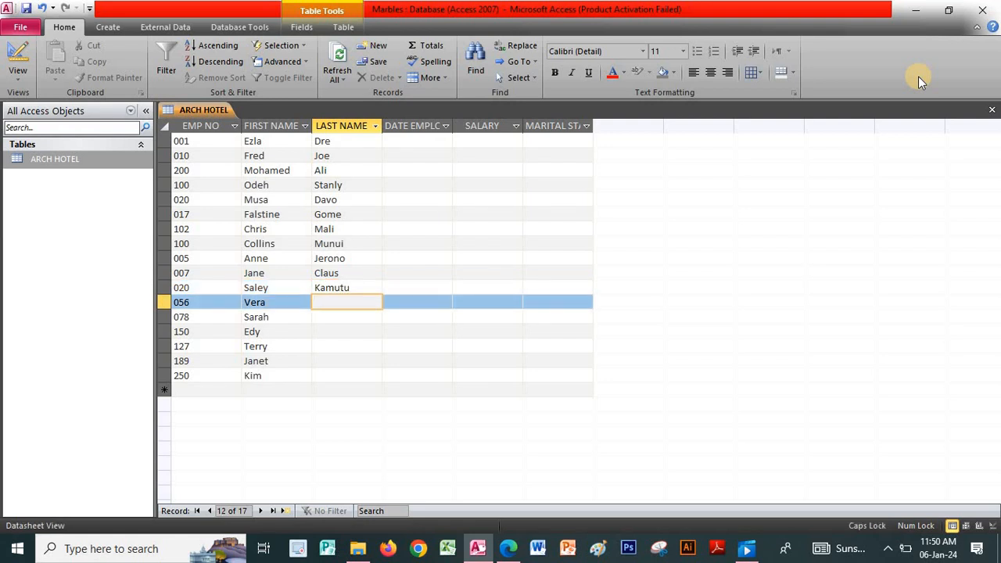
type("Safiri")
key("Down")
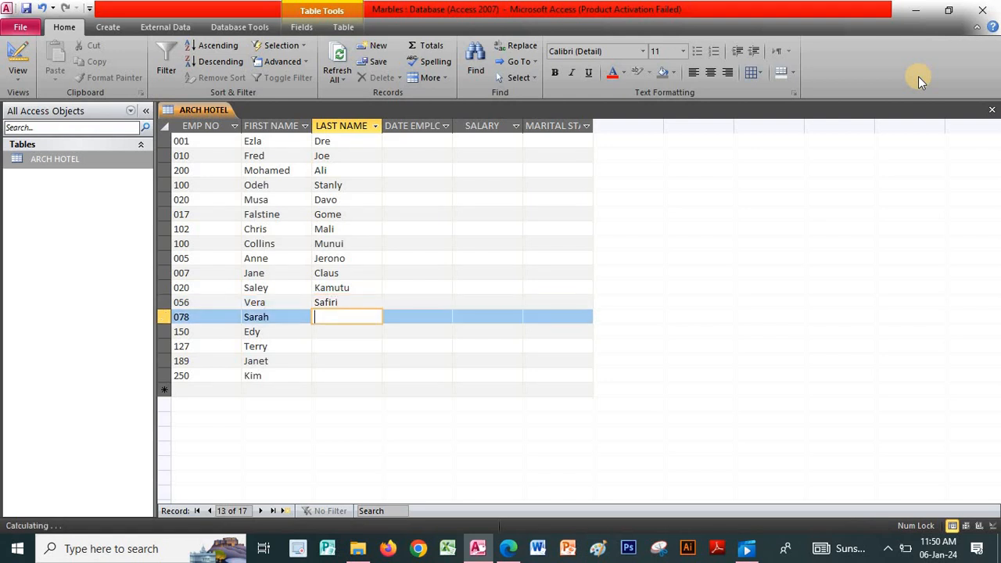
type("Tanui")
key("Down")
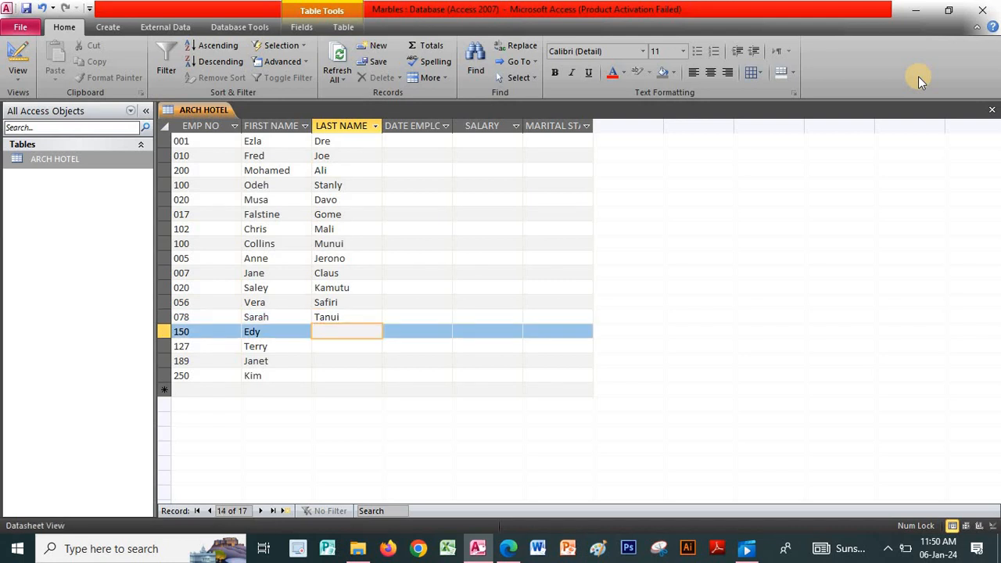
- Enter the employees' last names for the fourteenth and fifteenth records in the LAST NAME column
key("Caps_Lock")
type("O")
key("Caps_Lock")
type("nyango")
key("Down")
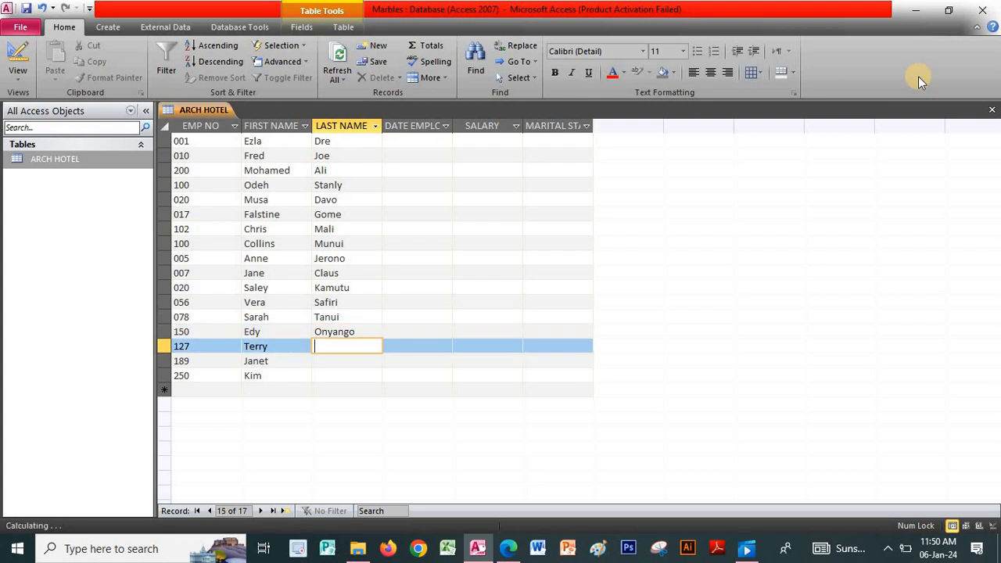
key("Caps_Lock")
type("A")
key("Caps_Lock")
type("witi")
key("Down")
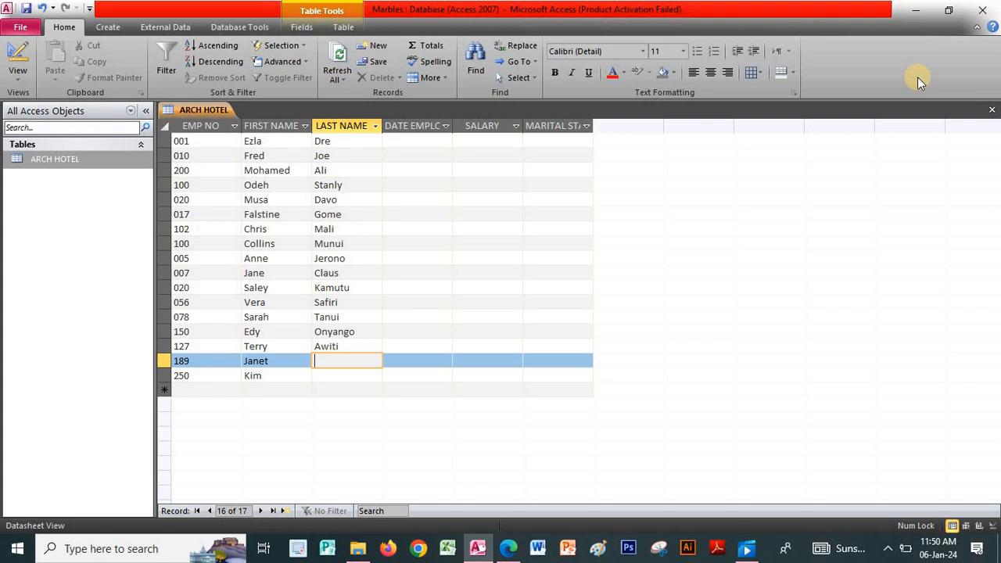
- Enter the employees' last names for the sixteenth and seventeenth records to complete the LAST NAME column
key("Caps_Lock")
type("Z")
key("Caps_Lock")
type("awaridi")
key("Down")
key("Caps_Lock")
type("K")
key("Caps_Lock")
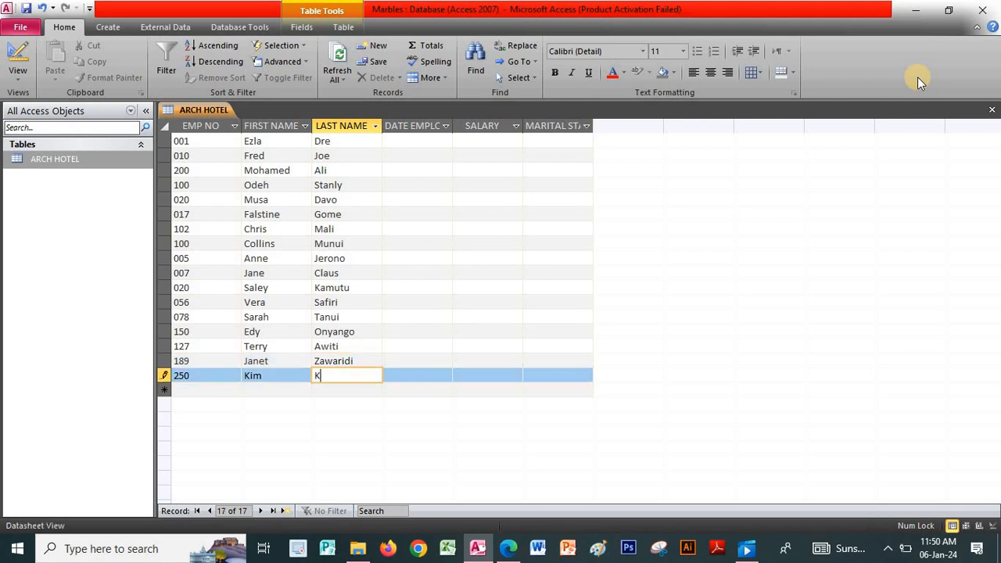
type("eboi")
- Return to the first record and enter 12/9/1987 as its employment date
key("Tab")
key("Up")
key("Up")
key("Up")
key("Up")
key("Up")
key("Up")
key("Up")
key("Up")
key("Up")
key("Up")
key("Up")
key("Up")
key("Up")
key("Up")
key("Up")
key("Up")
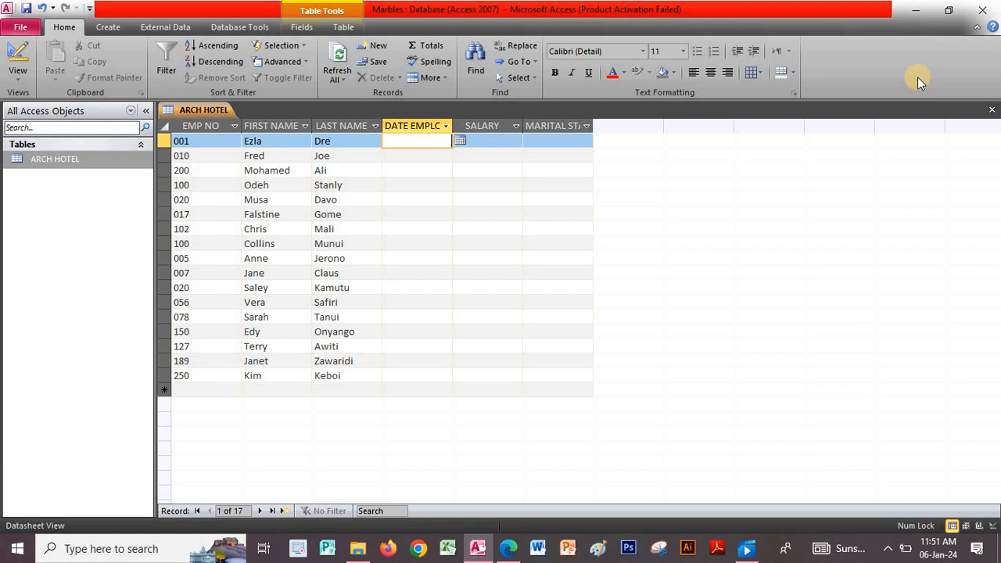
type("12/9/1987")
key("Down")
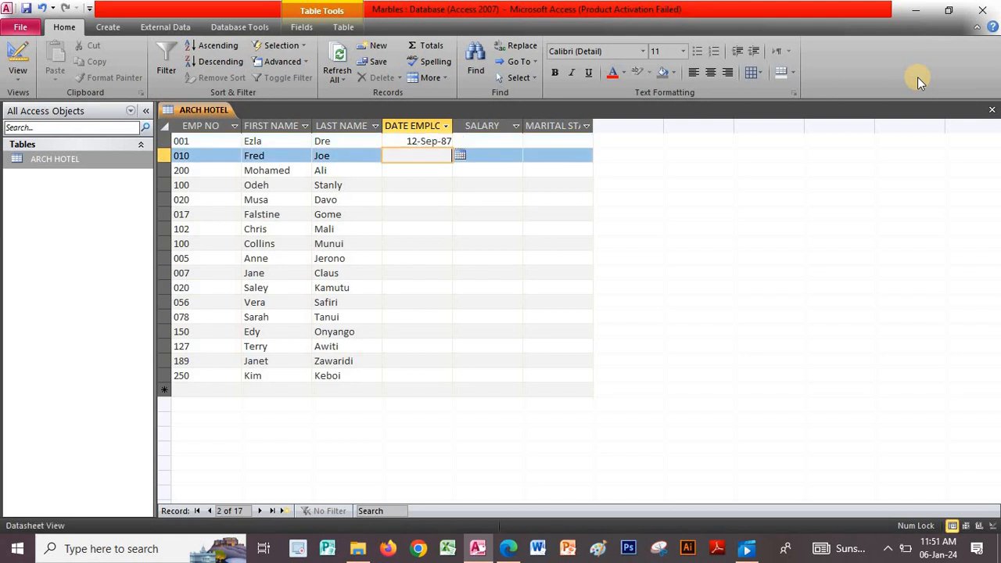
- Enter the employment dates 11/6/1988 for the second record and 2/4/89 for the third record
type("11/6")
type("/1988")
key("Down")
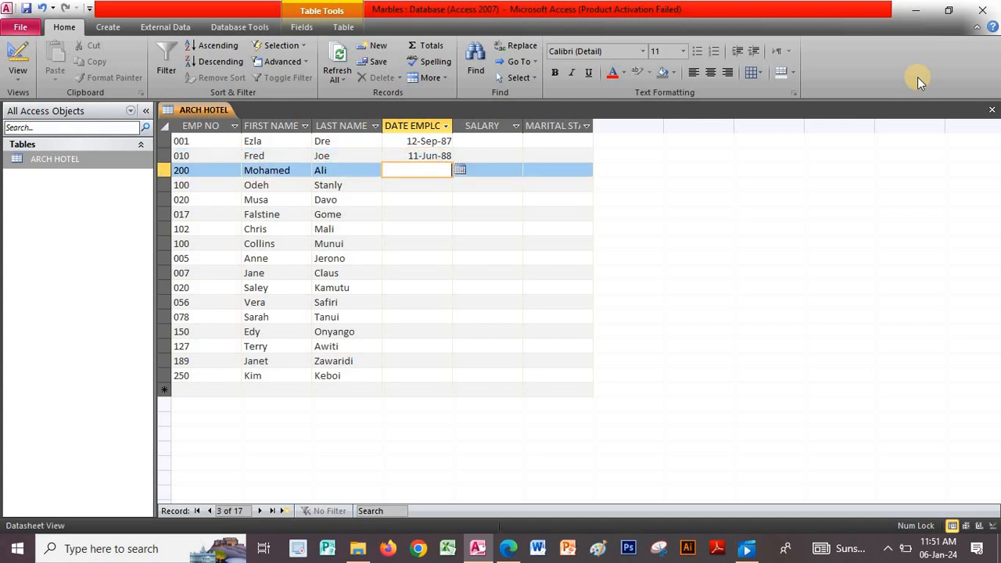
type("2/4/89")
key("Down")
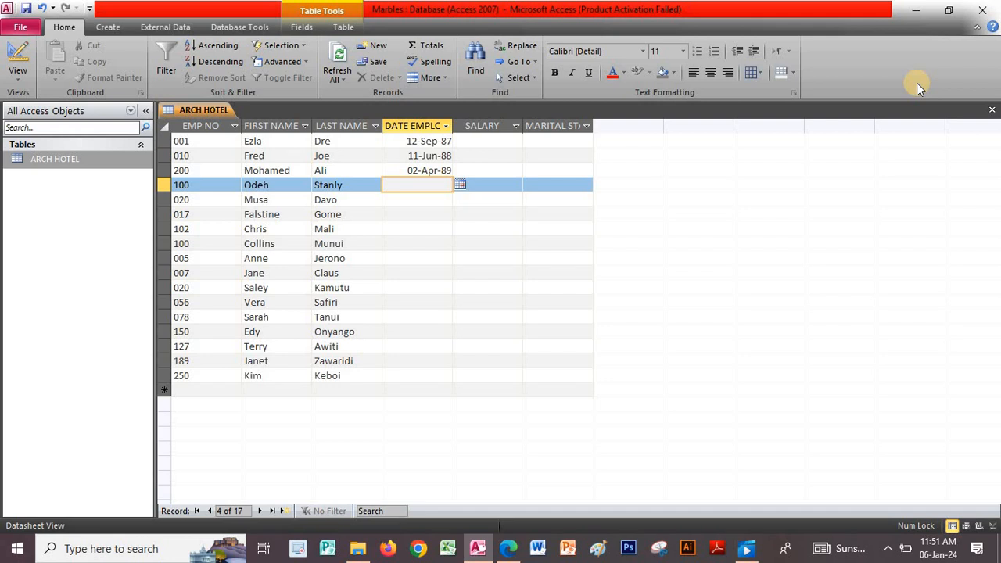
- Enter the employment dates 3/7/91, 11/11/92 and 3/5/99 for the fourth, fifth and sixth records
type("3/7/91")
key("Down")
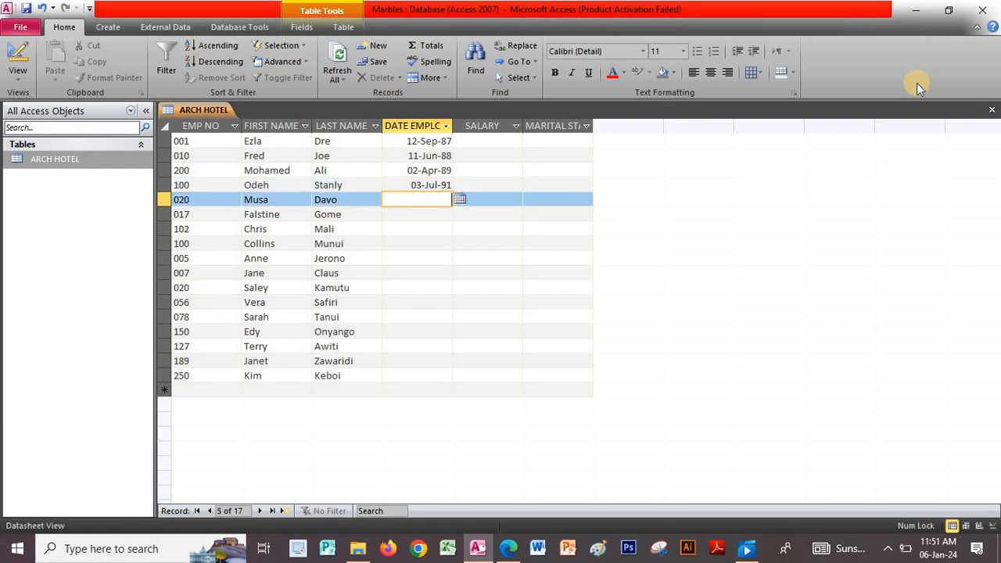
type("11/11/92")
key("Down")
type("3/")
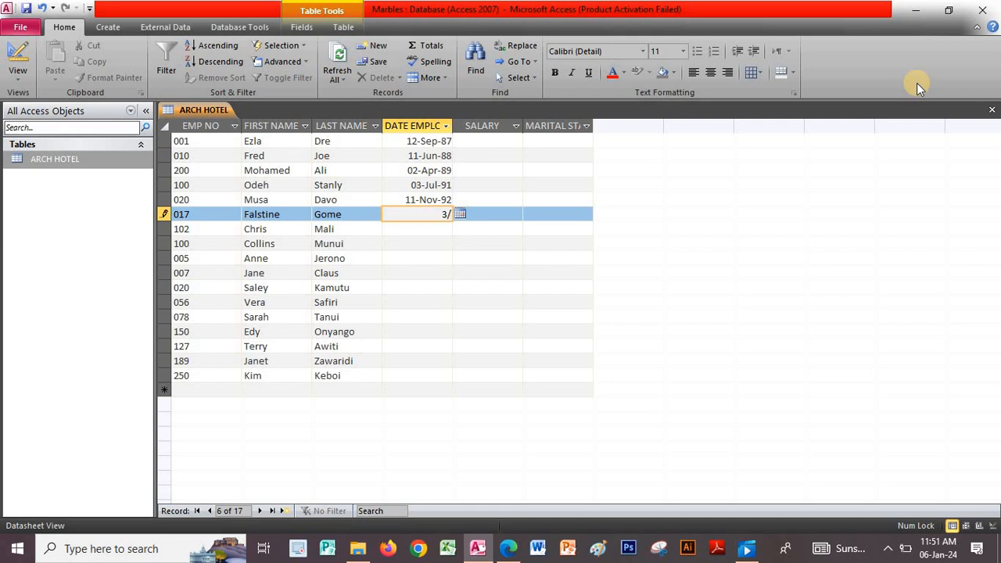
type("5/99")
key("Down")
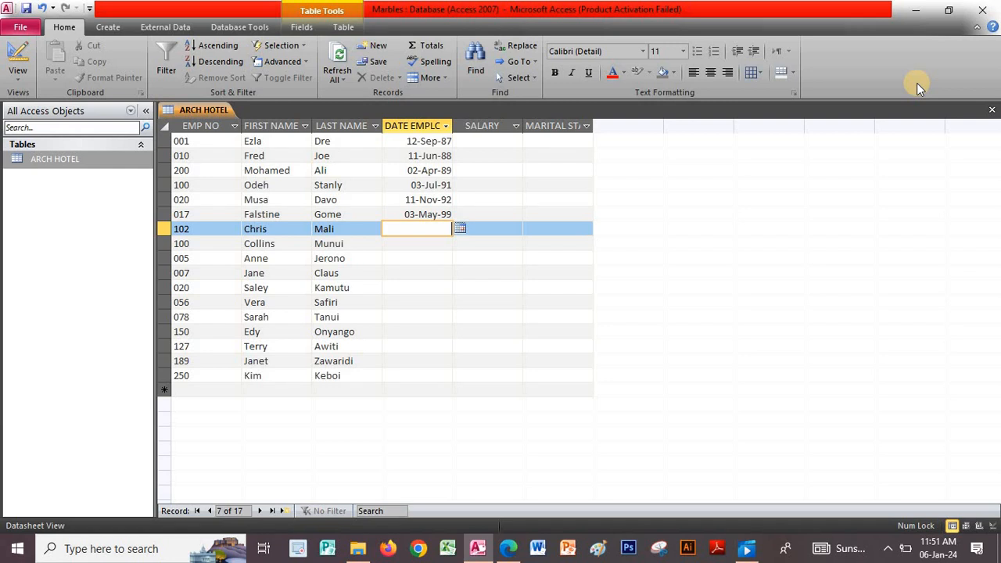
- Enter 2/3/98 as the employment date of the seventh record
type("2/3/98")
key("Escape")
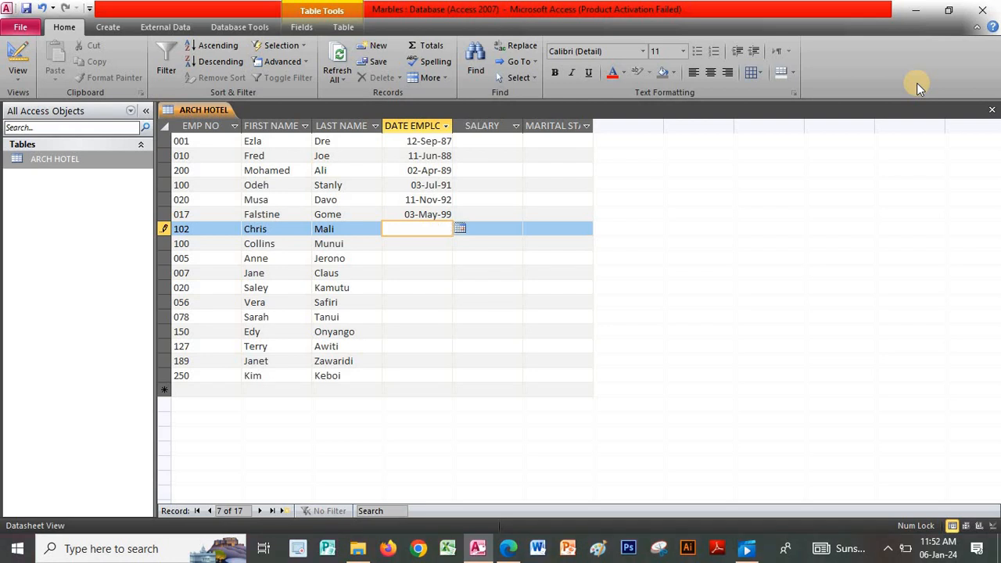
key("ctrl+z")
key("ctrl+z")
key("ctrl+z")
key("ctrl+z")
key("ctrl+z")
key("Down")
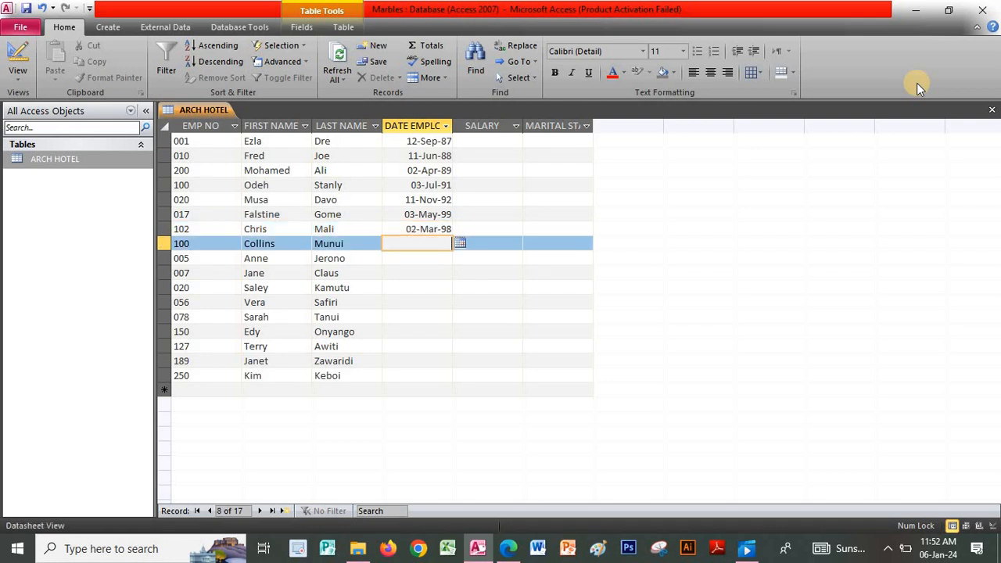
- Enter the employment dates 12/6/96, 23/7/94 and 3/6/93 for the eighth, ninth and tenth records
type("12/6/96")
key("Down")
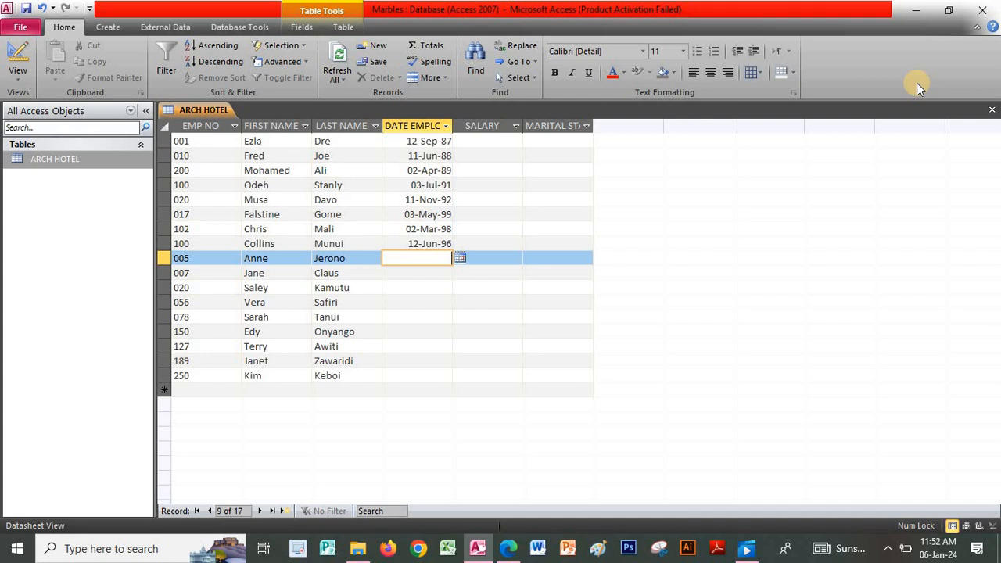
type("23/7/94")
key("Down")
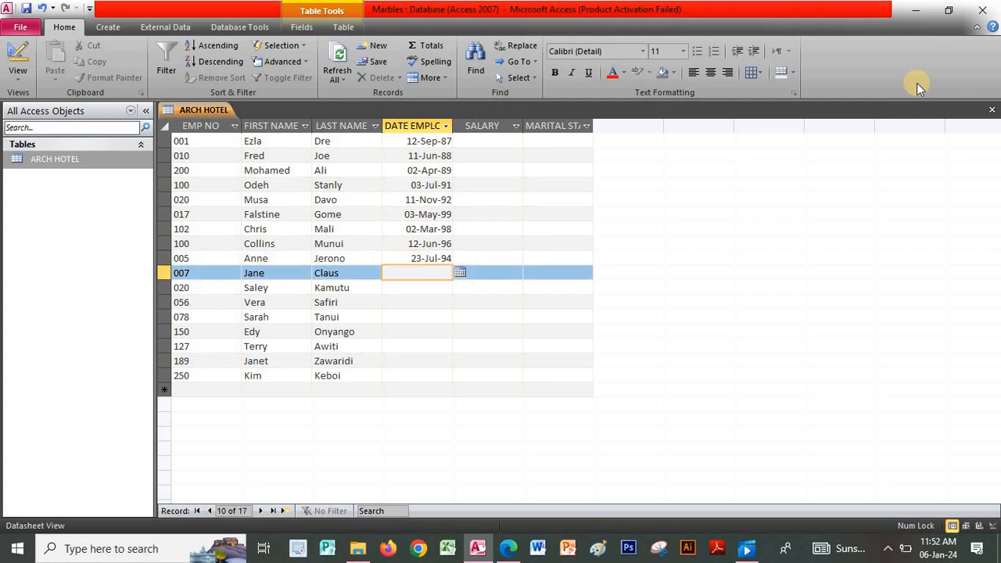
type("3/6/93")
key("Down")
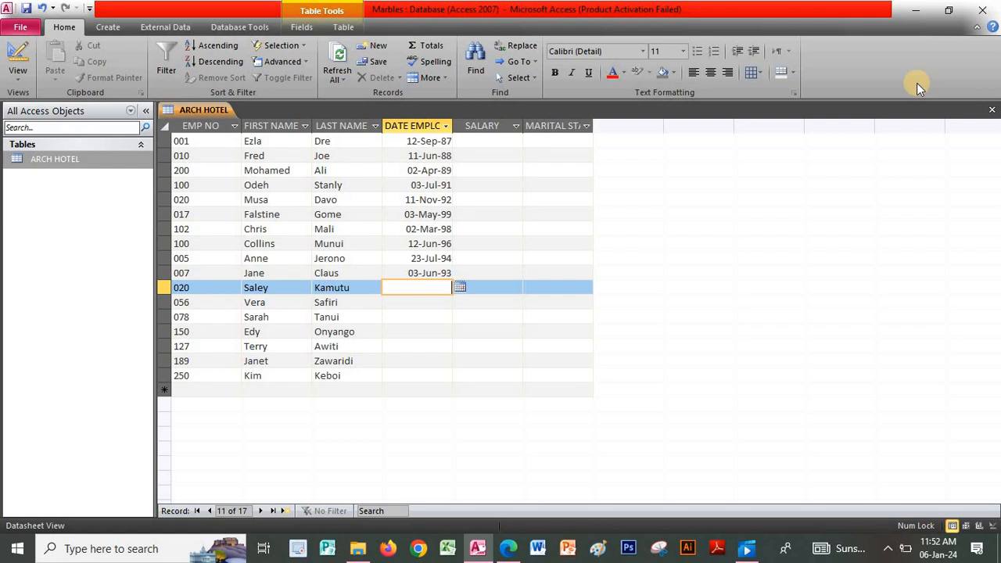
- Enter the employment dates 4/6/93 for the eleventh record and 15/9/91 for the twelfth record
type("4/6/94")
key("BackSpace")
type("3")
key("Down")
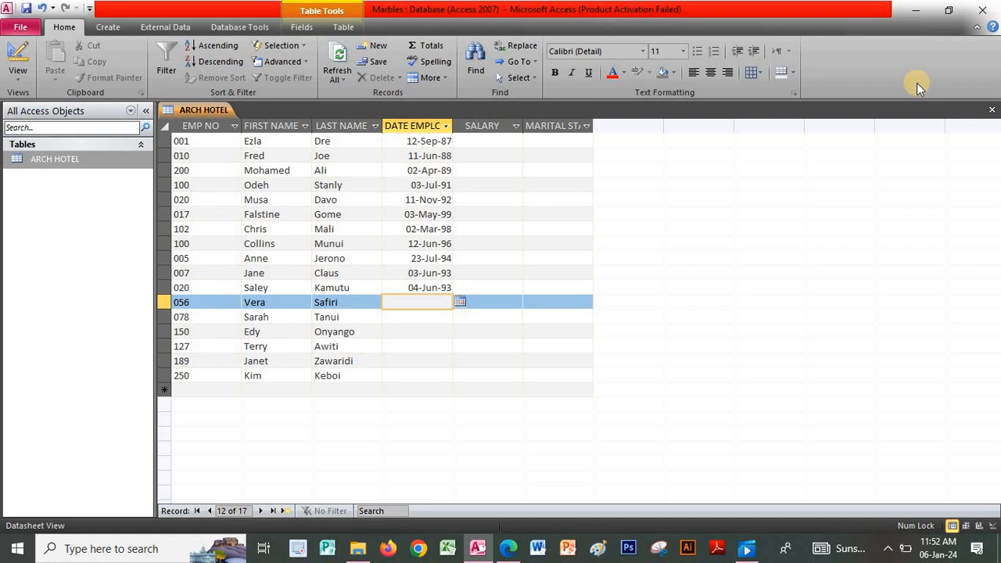
type("15/9/91")
key("Down")
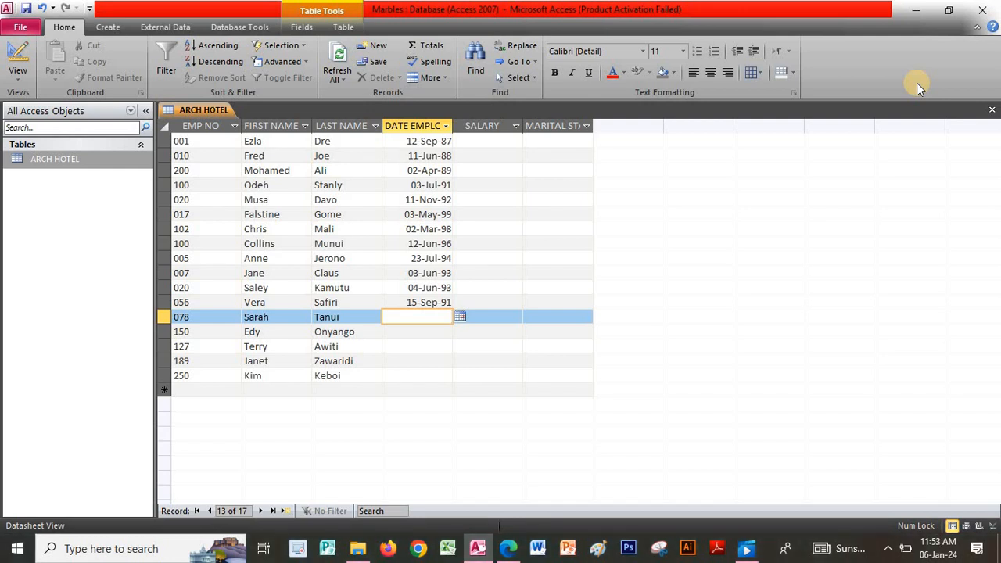
- Enter the employment dates 12/5/1998, 11/4/99 and 5/6/97 for the thirteenth, fourteenth and fifteenth records
type("1")
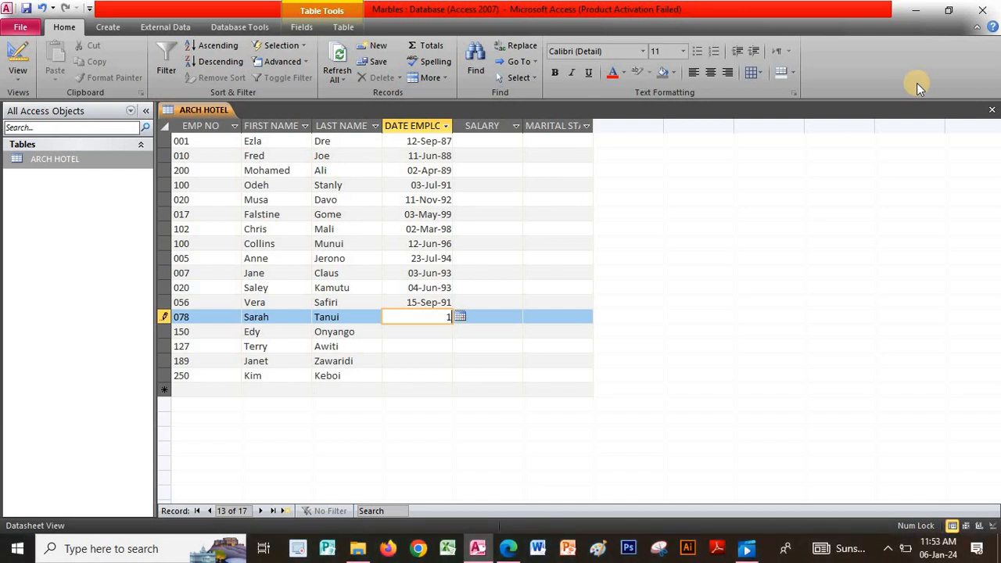
key("BackSpace")
type("12/5/1998")
key("Down")
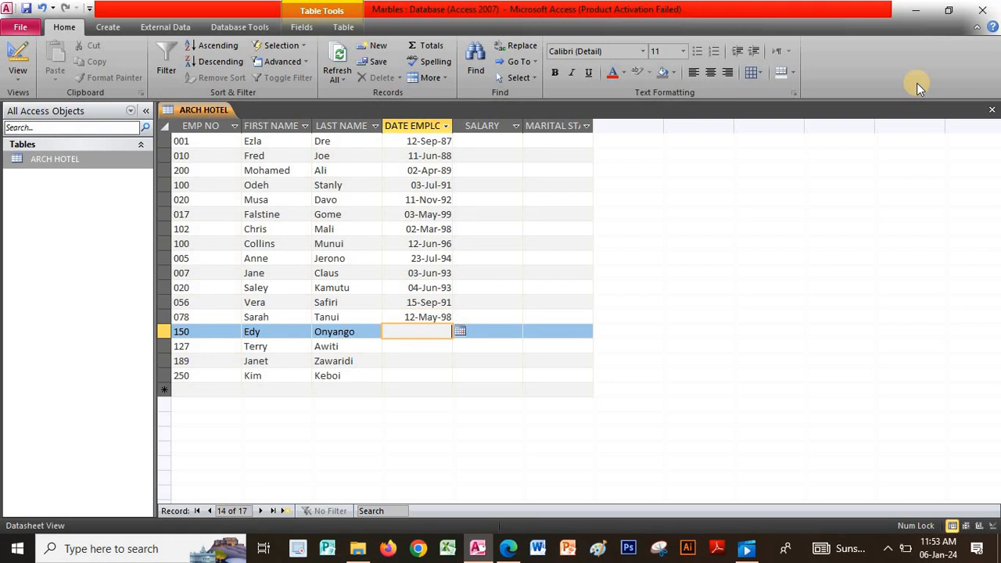
type("11/4/99")
key("Down")
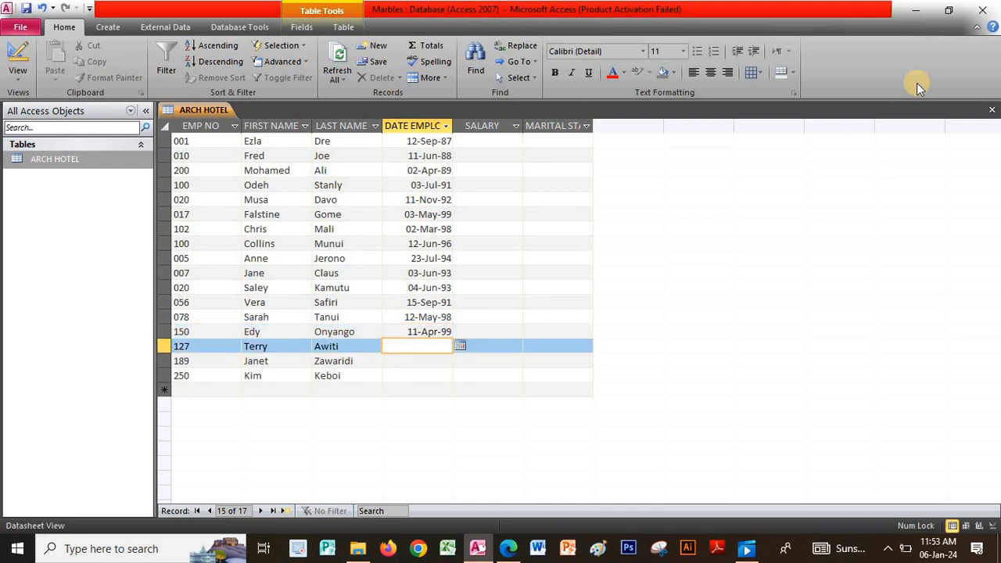
type("5/6/97")
key("Down")
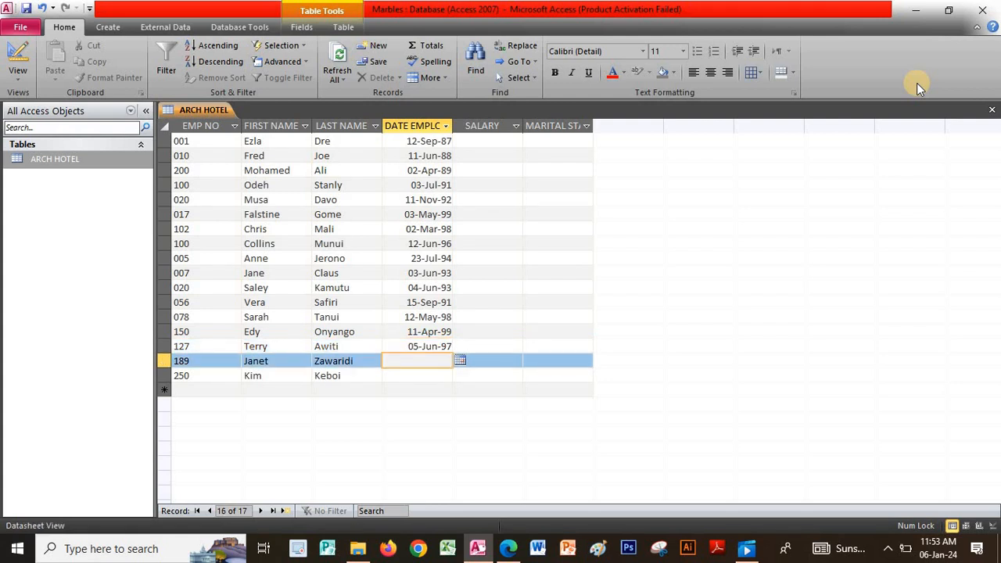
- Complete the employment date column with 2/2/95 for the sixteenth record and 12/1/17 for the seventeenth record
type("2/2/")
type("2")
type("017")
key("BackSpace")
key("BackSpace")
key("BackSpace")
key("BackSpace")
type("95")
key("Down")
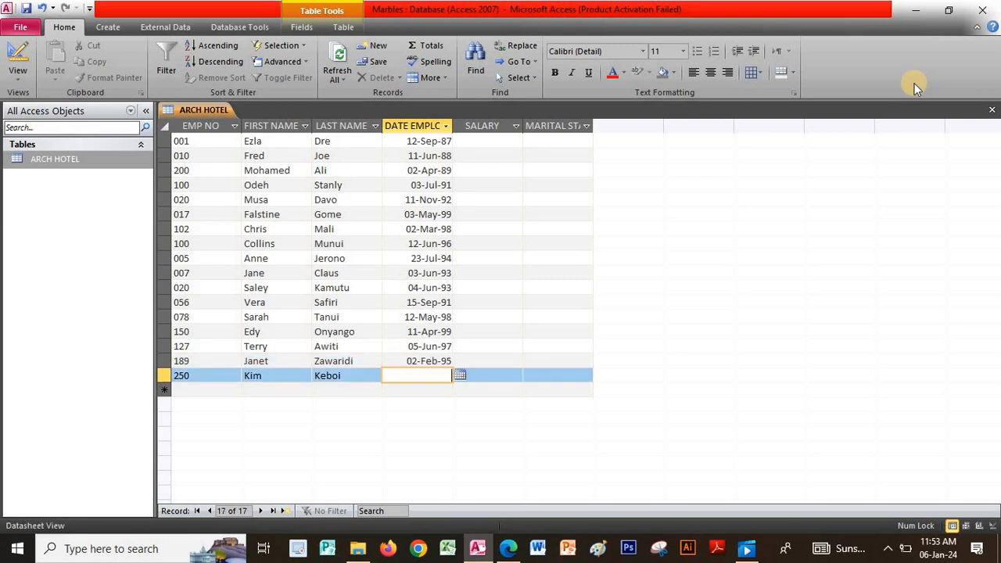
type("12/1/17")
key("Up")
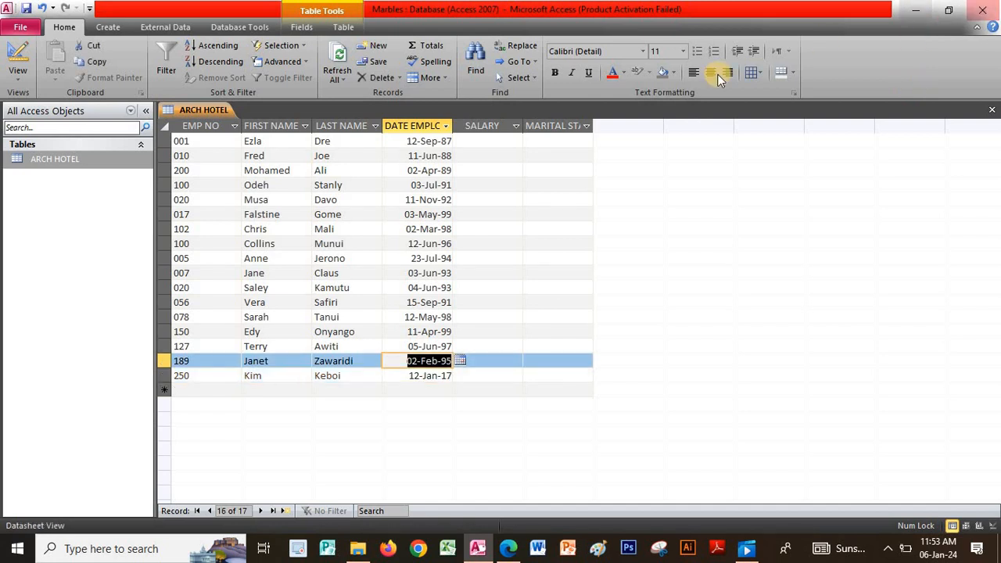
- Enter the salaries 12000 for the first record and 23000 for the second record in the SALARY column
left_click(475, 142)
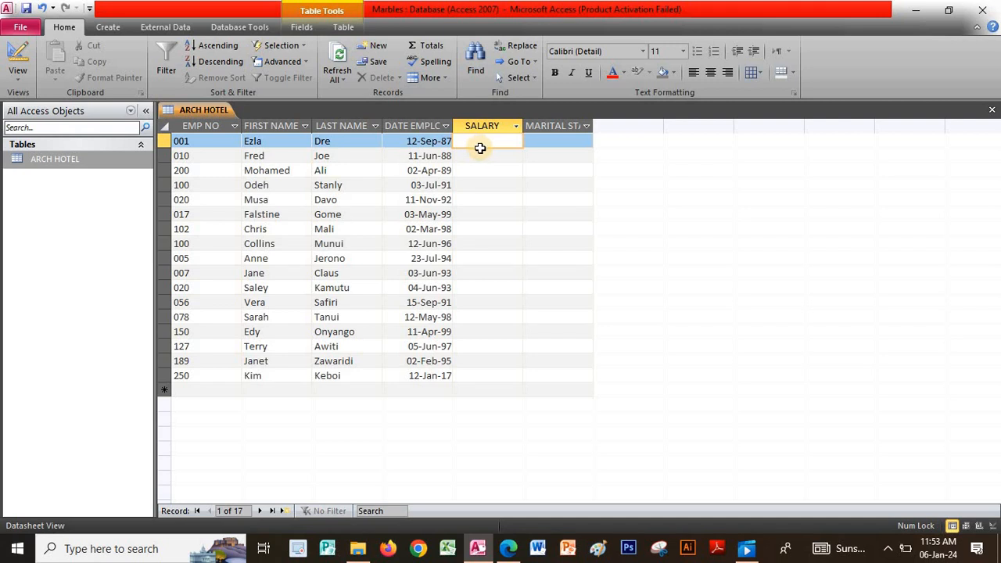
type("12000")
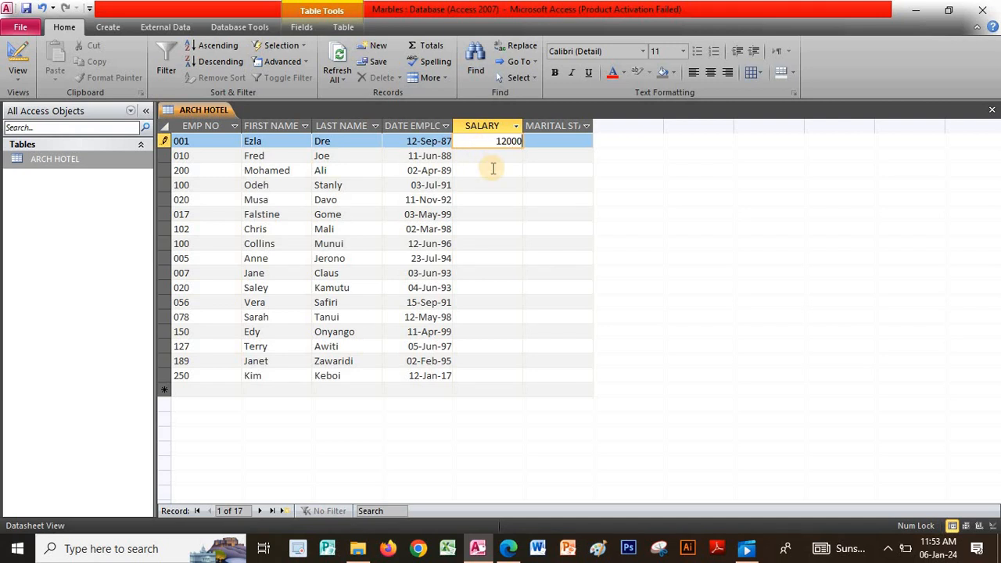
key("Down")
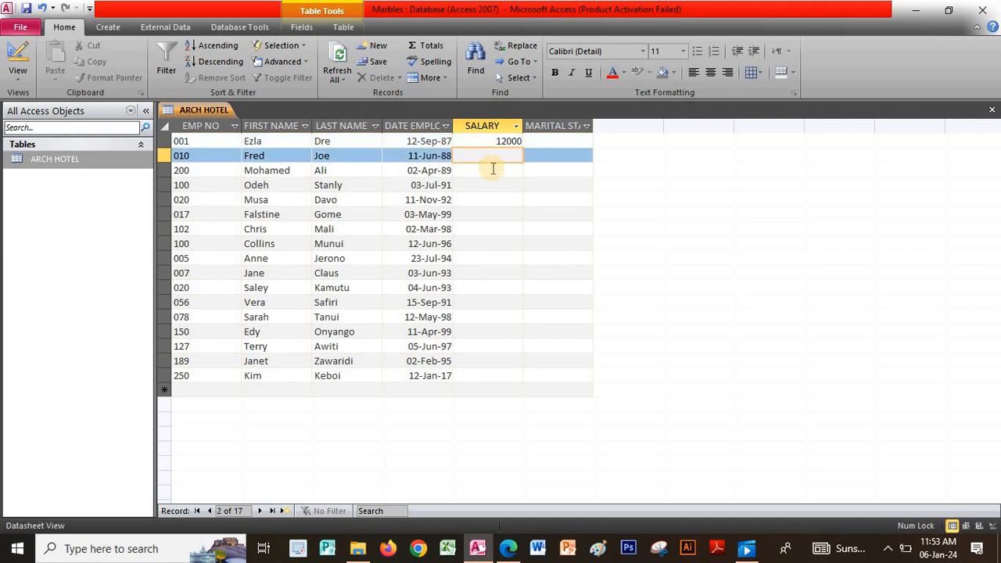
type("23000")
key("Down")
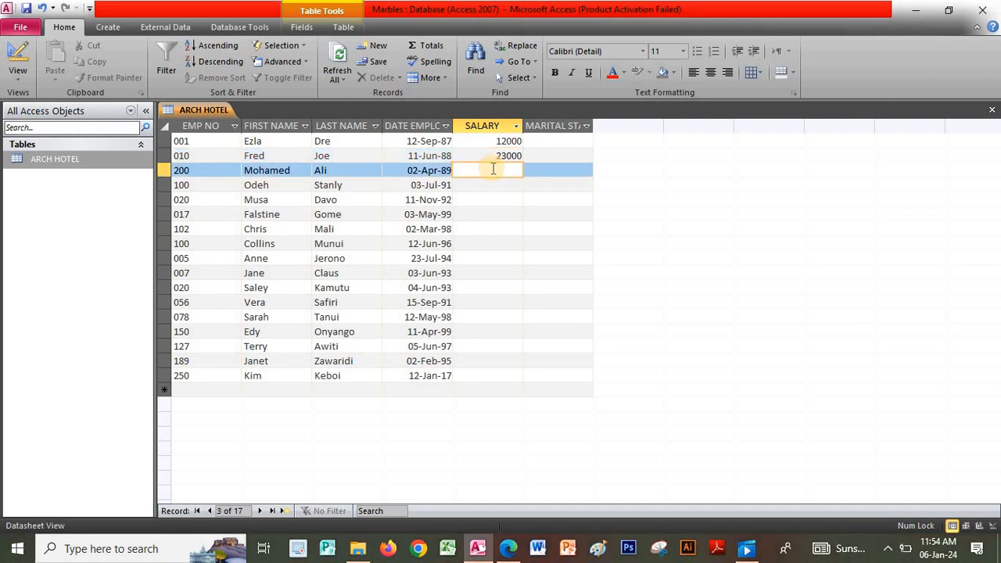
- Set the salary of the third record to 11000
type("10000")
left_click(493, 170)
type("1")
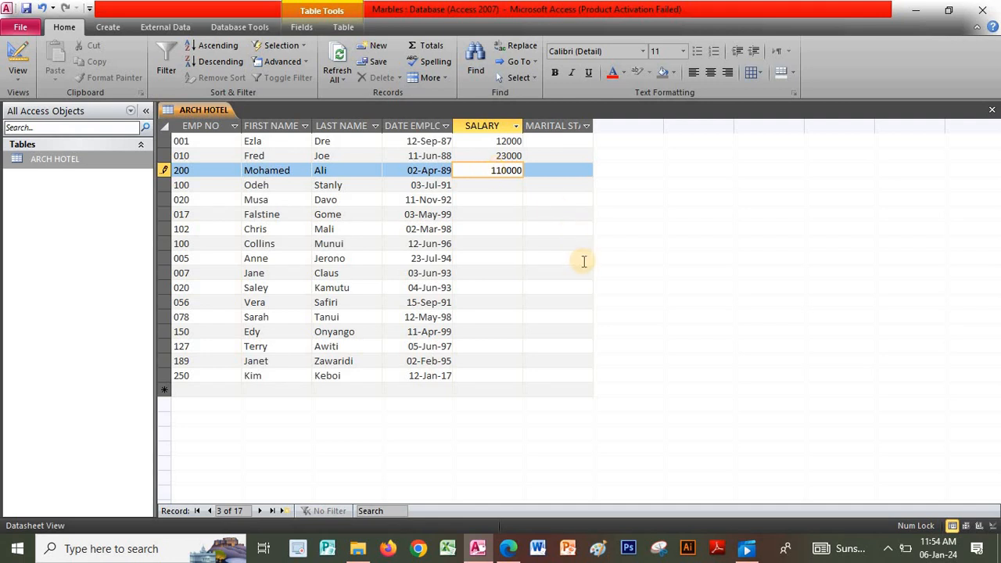
key("Down")
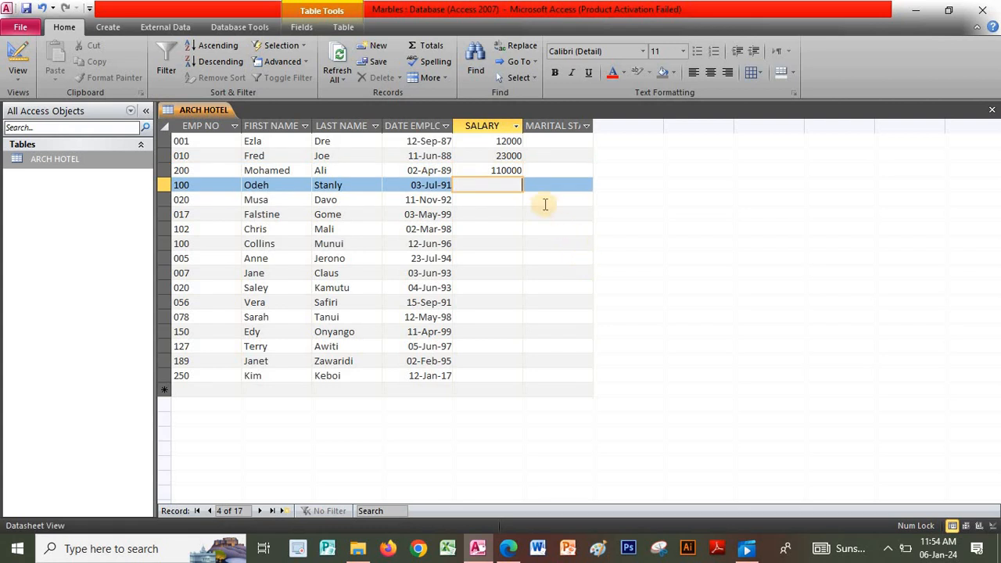
left_click(519, 172)
key("BackSpace")
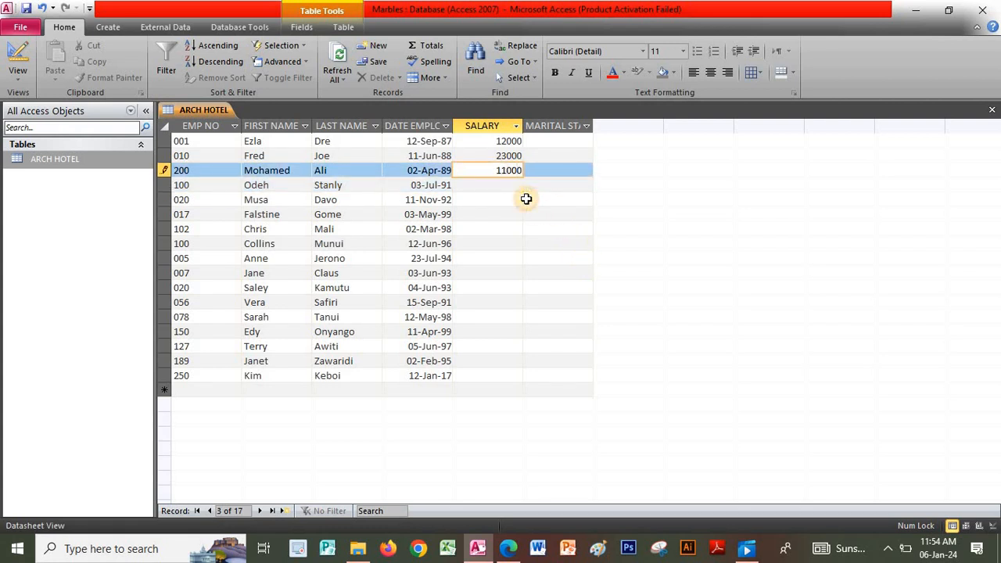
- Enter the salaries 13000, 12300 and 13500 for the fourth, fifth and sixth records
left_click(510, 189)
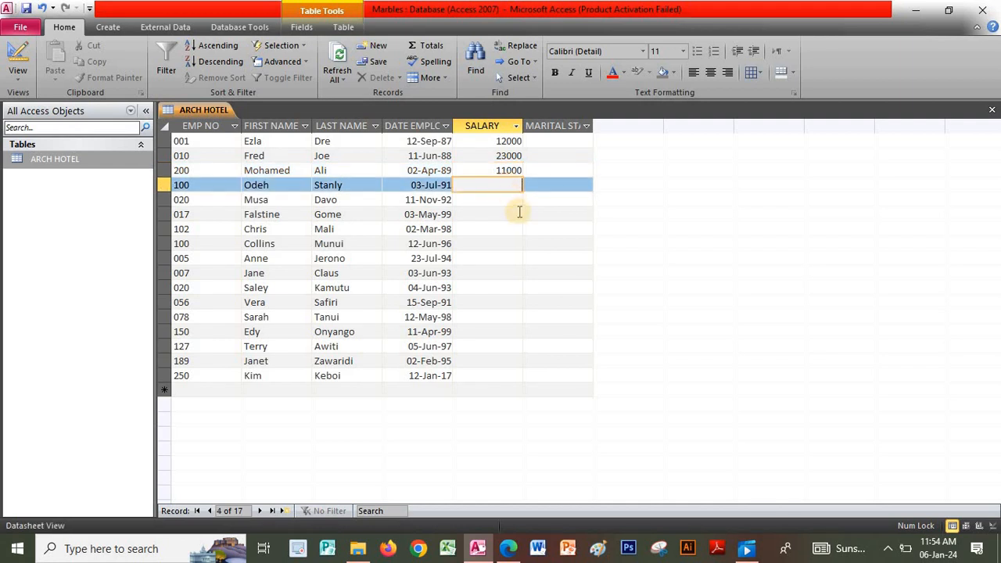
type("13000")
key("Down")
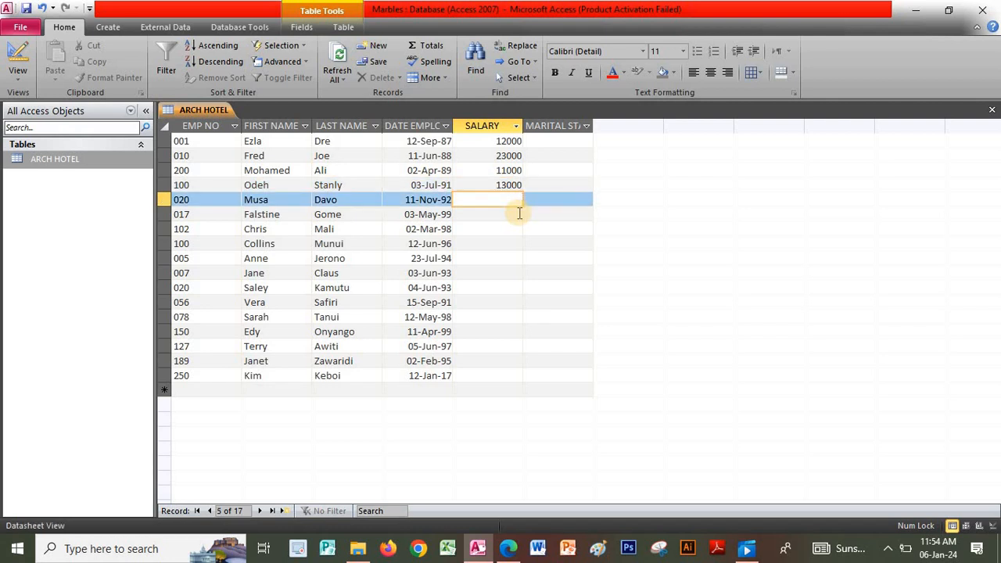
type("12300")
key("Down")
type("13500")
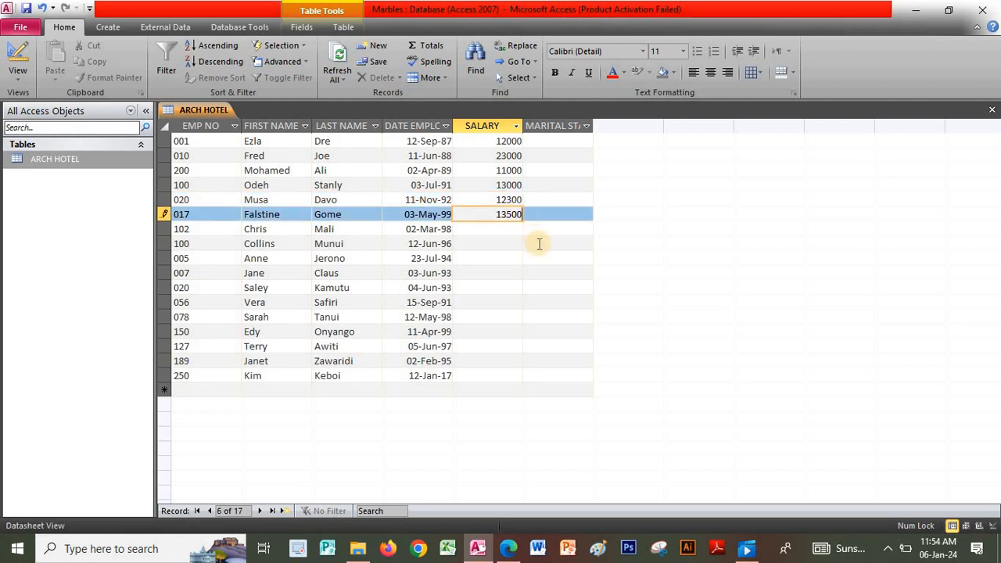
key("Down")
- Enter the salaries 12900 for the seventh record and 17000 for the eighth record
type("1290")
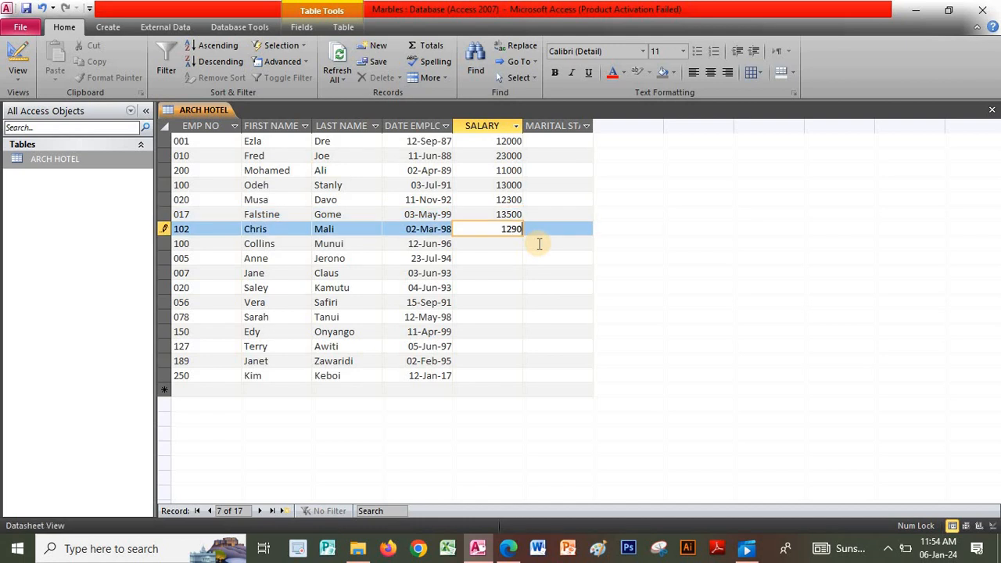
type("0")
key("Down")
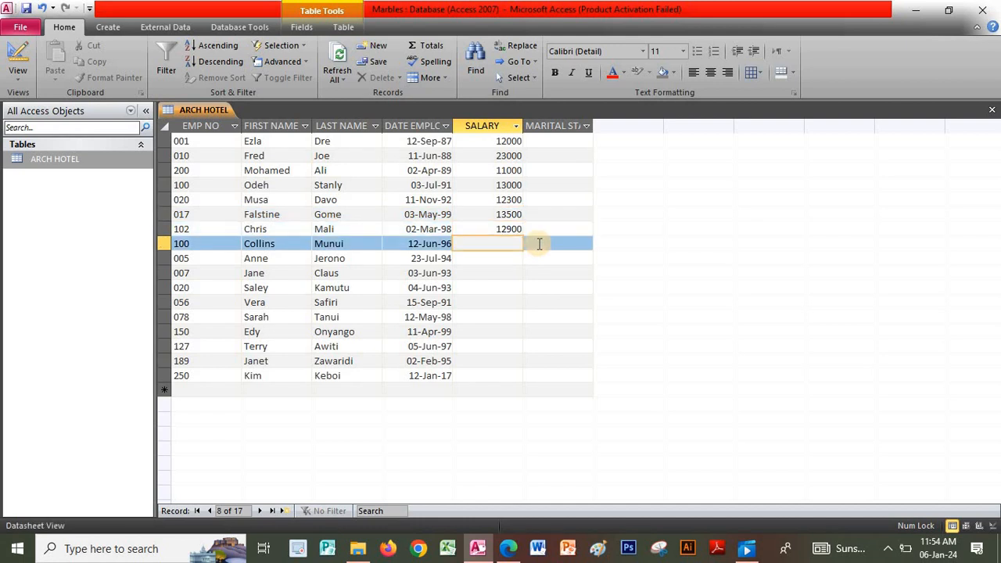
type("17000")
key("Down")
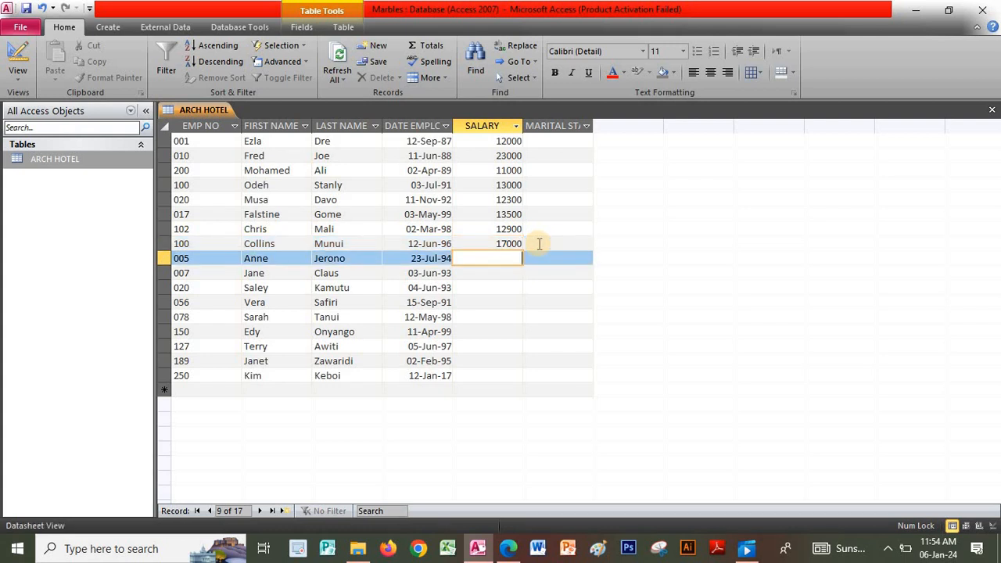
- Enter the salaries 15340, 14000 and 11000 for the ninth, tenth and eleventh records
type("15340")
key("Down")
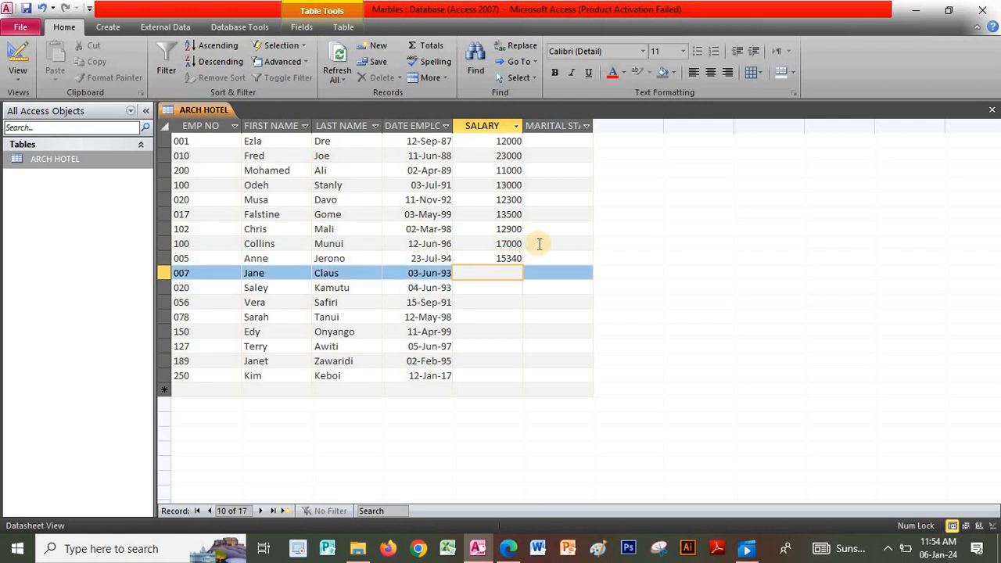
type("14000")
key("Down")
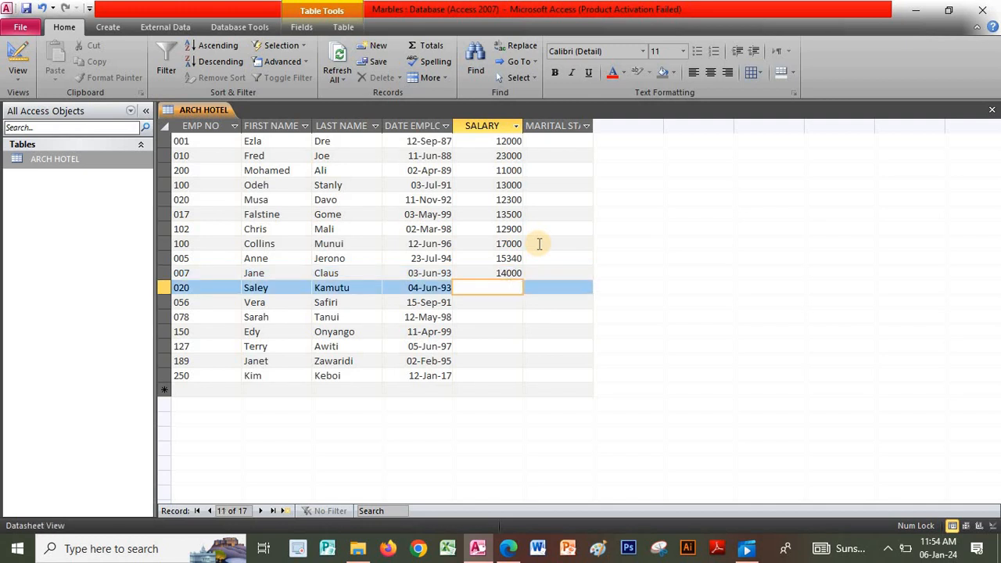
type("11000")
key("Down")
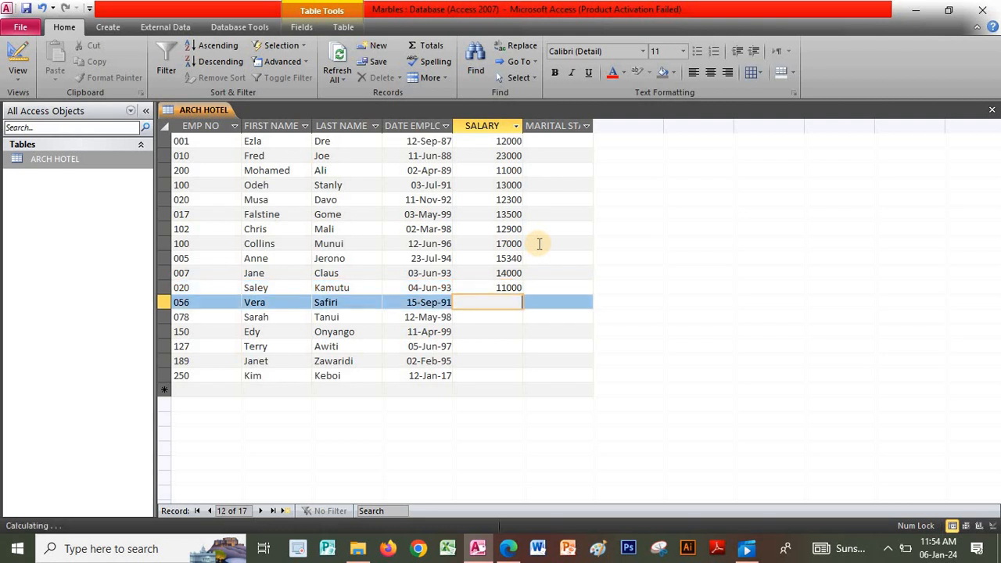
- Enter the salaries 10500 for the twelfth record and 24240 for the thirteenth record
type("106")
key("BackSpace")
key("BackSpace")
key("BackSpace")
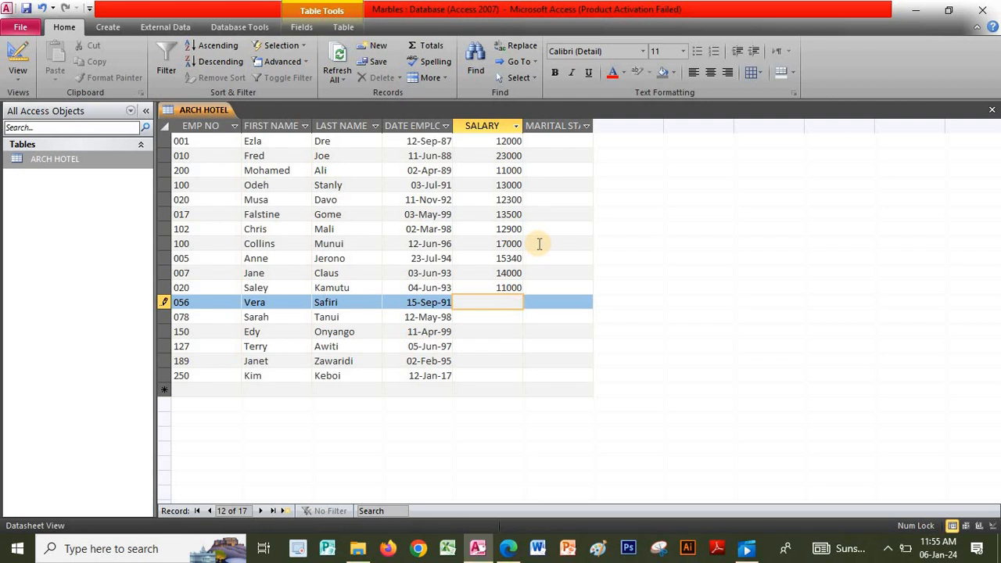
type("10500")
key("Down")
type("24")
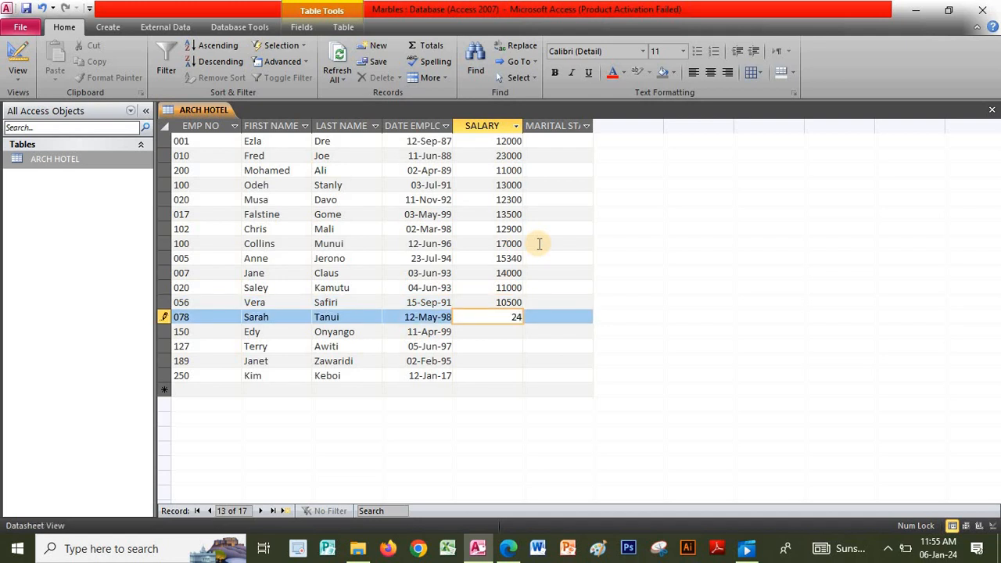
type("240")
key("Down")
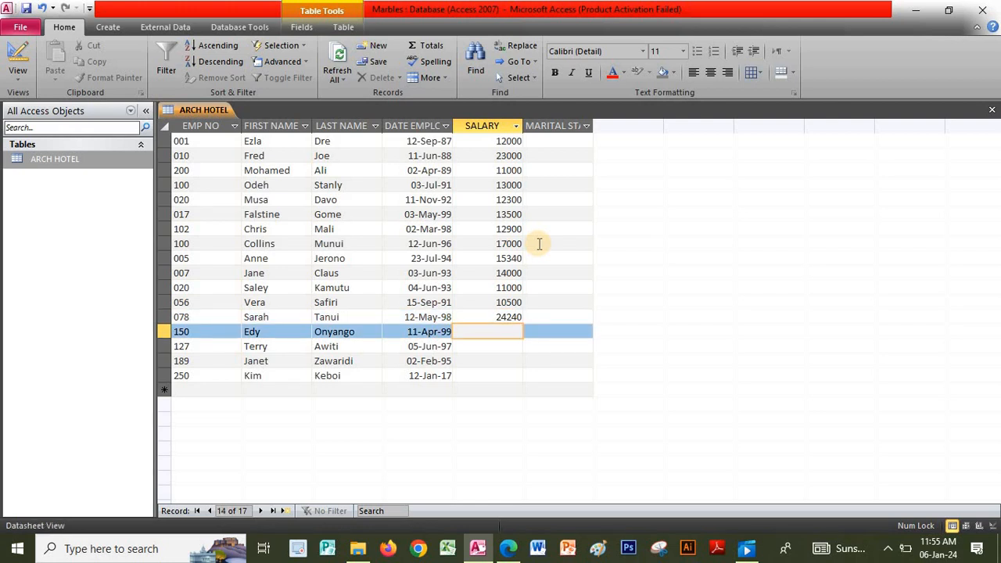
- Enter the salaries 23000, 16500, 16300 and 25000 for the fourteenth to seventeenth records
type("23000")
key("Down")
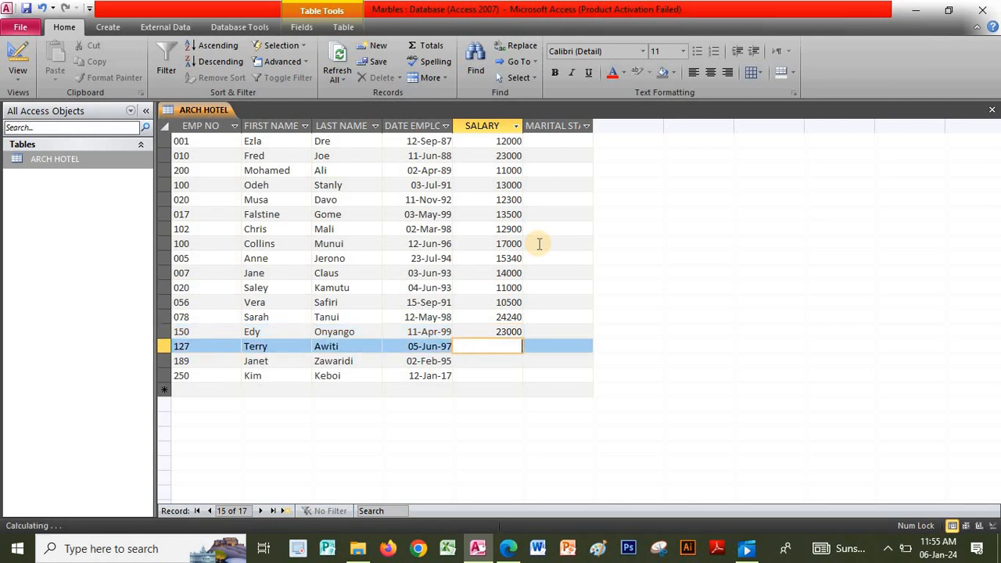
type("16500")
key("Down")
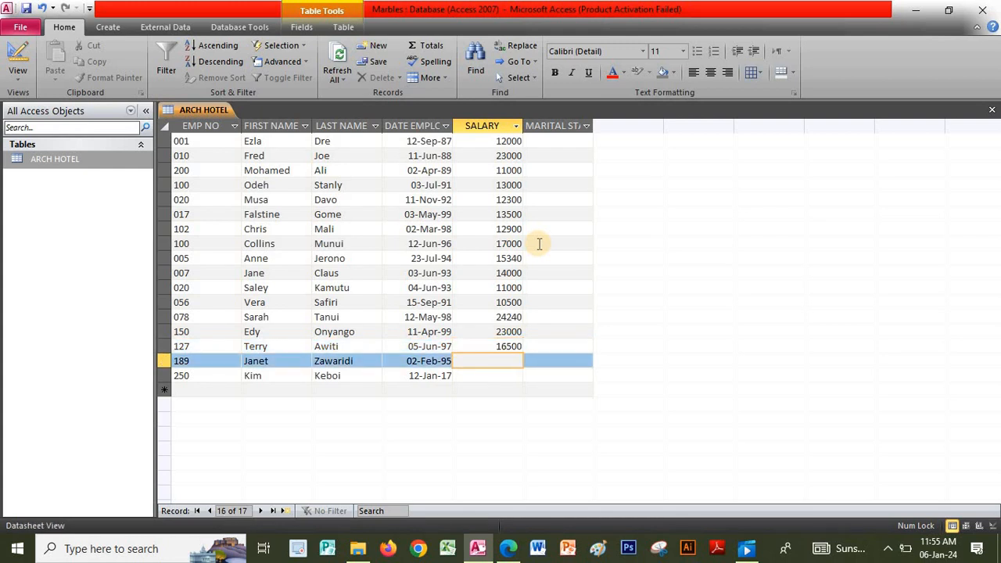
type("16300")
key("Down")
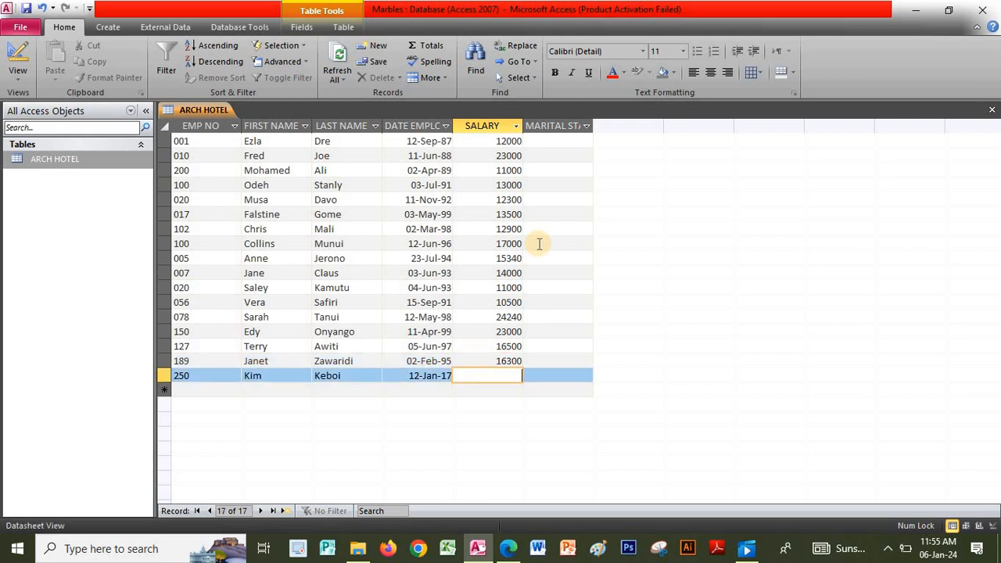
type("25000")
- Starting from the first record, enter the marital statuses M, M and S for the first three records
key("Tab")
key("Up")
key("Up")
key("Up")
key("Up")
key("Up")
key("Up")
key("Up")
key("Up")
key("Up")
key("Up")
key("Up")
key("Up")
key("Up")
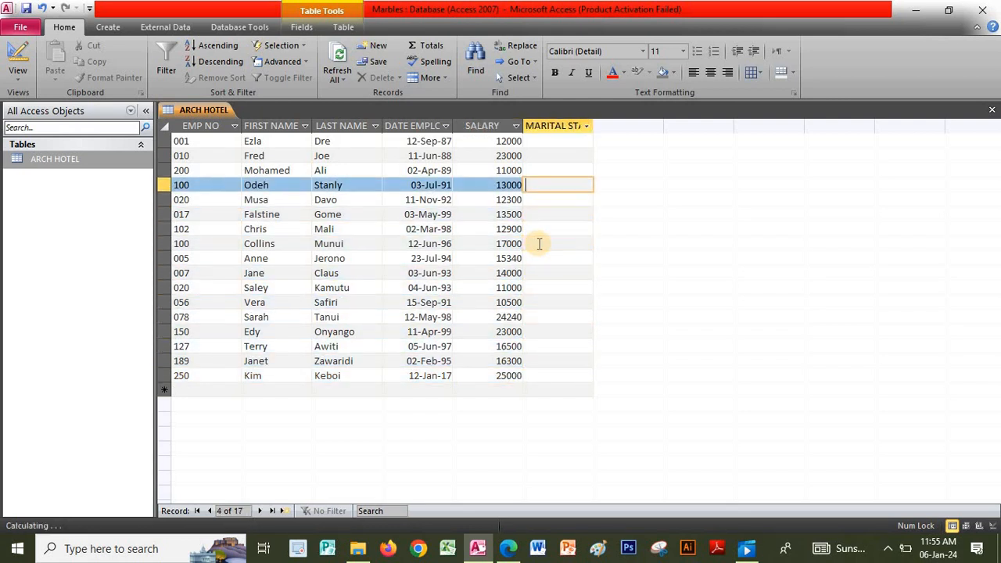
key("Up")
key("Up")
key("Up")
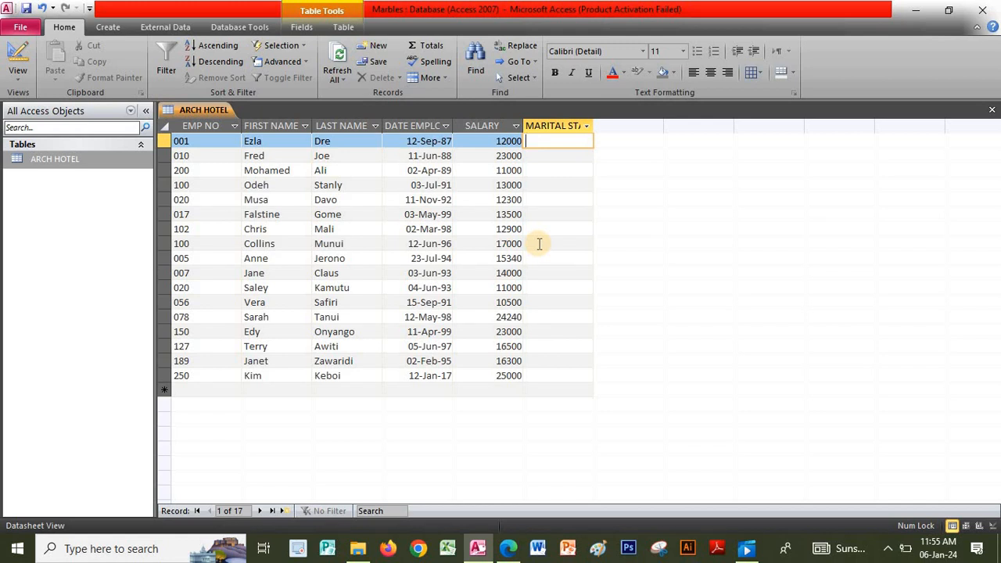
key("Caps_Lock")
type("M")
key("Down")
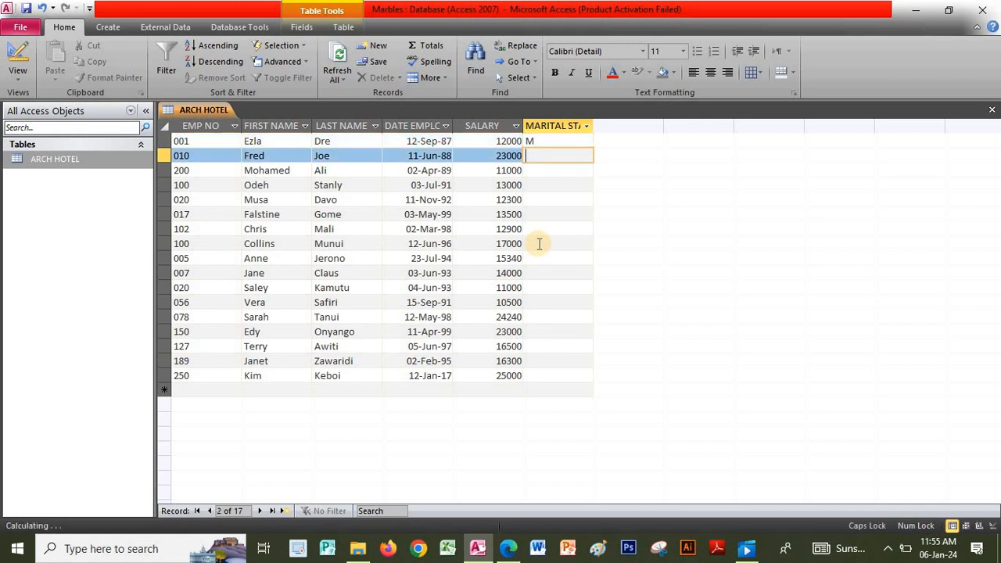
type("M")
key("Down")
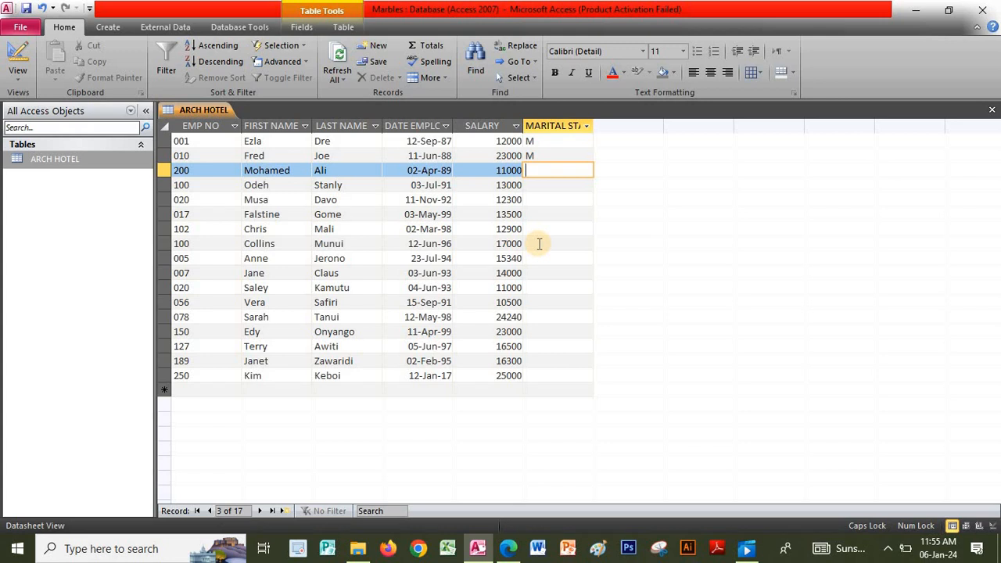
type("S")
key("Down")
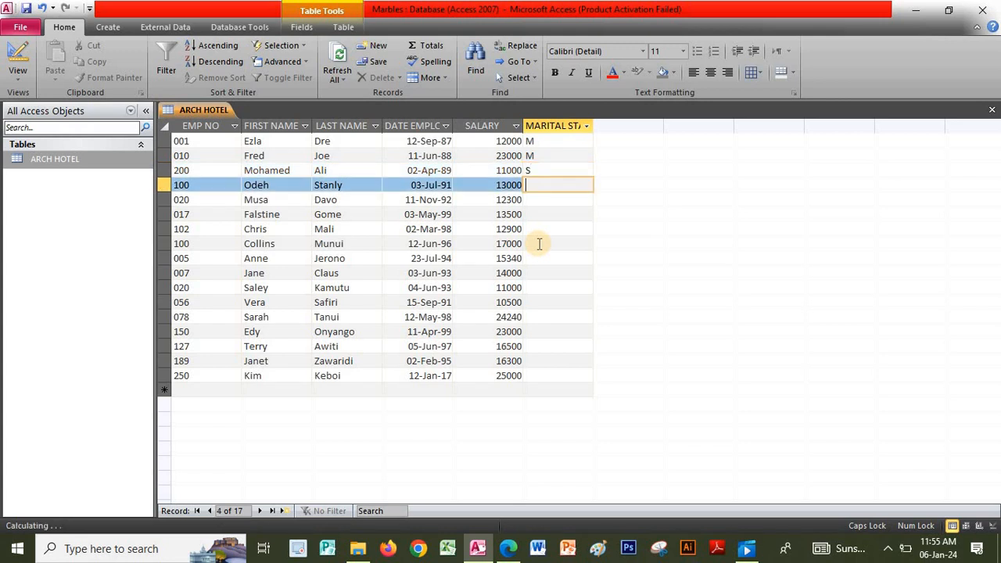
- Enter the marital statuses D, M, M and S for the fourth to seventh records
type("D")
key("Down")
type("M")
key("Down")
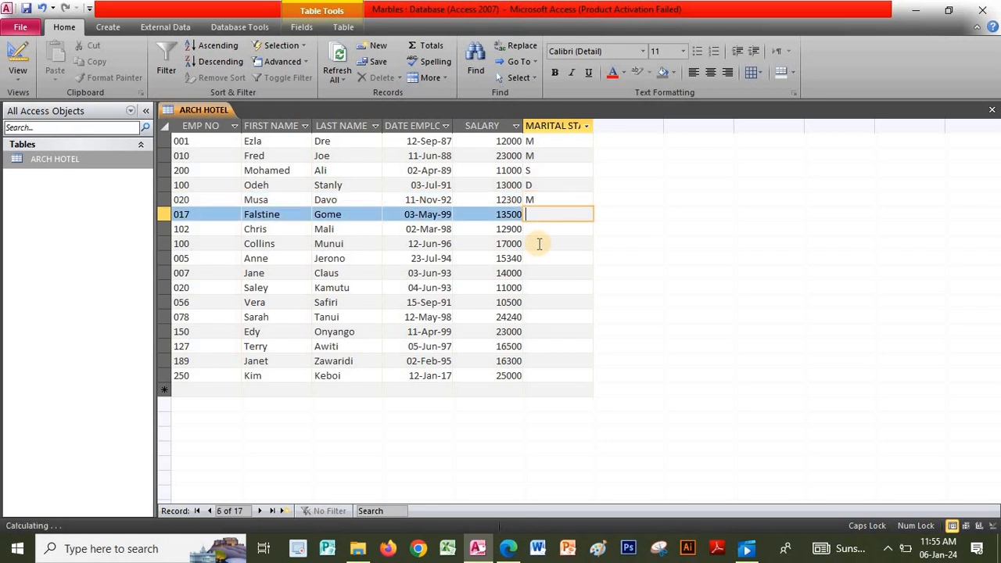
type("M")
key("Down")
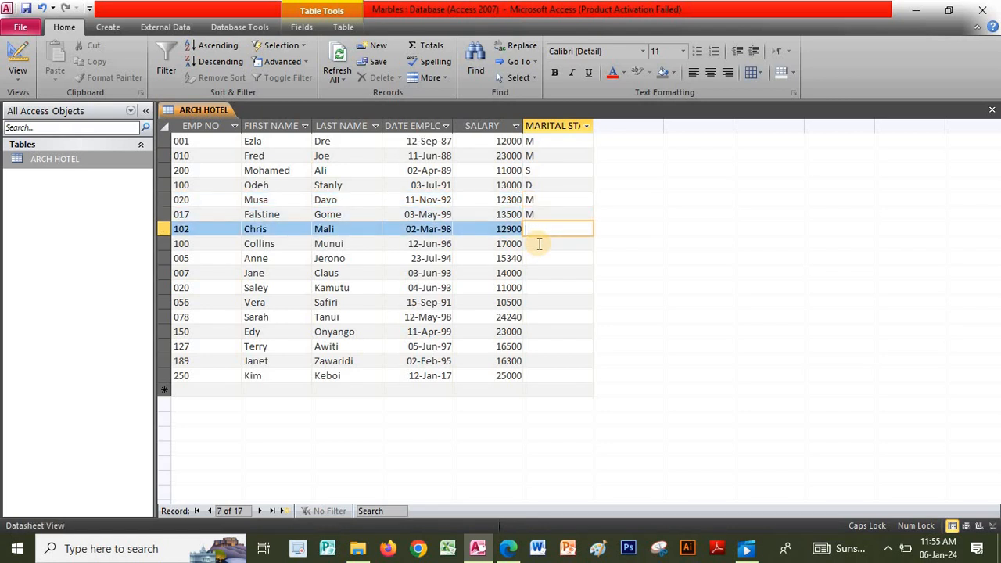
type("S")
key("Down")
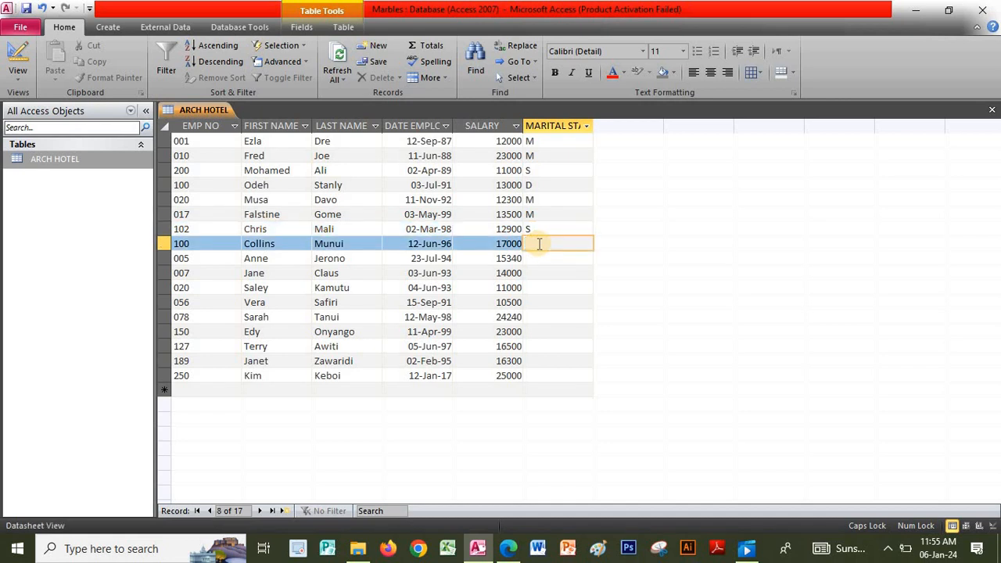
- Enter the marital statuses D, W, D and W for the eighth to eleventh records
type("D")
key("Down")
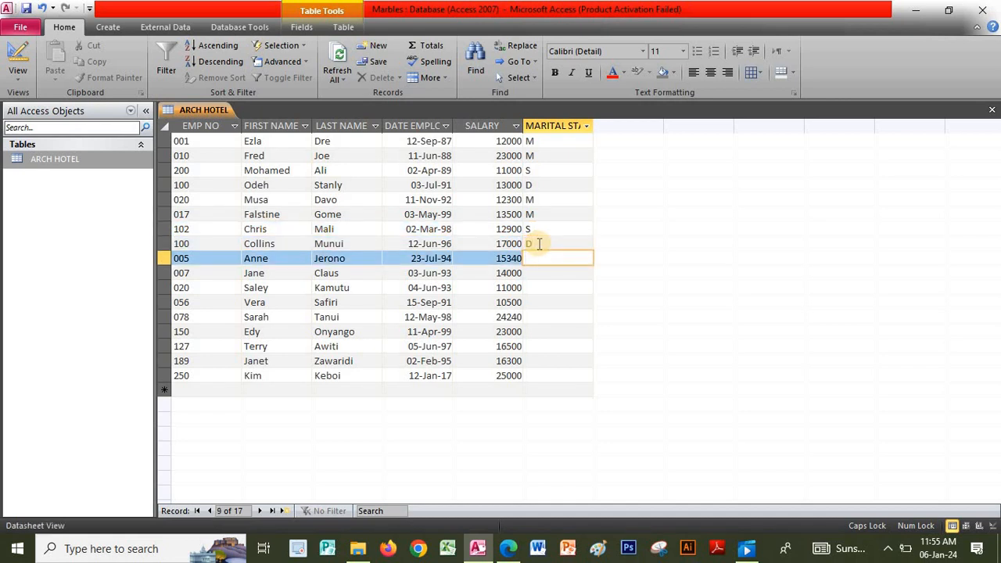
type("W")
key("Down")
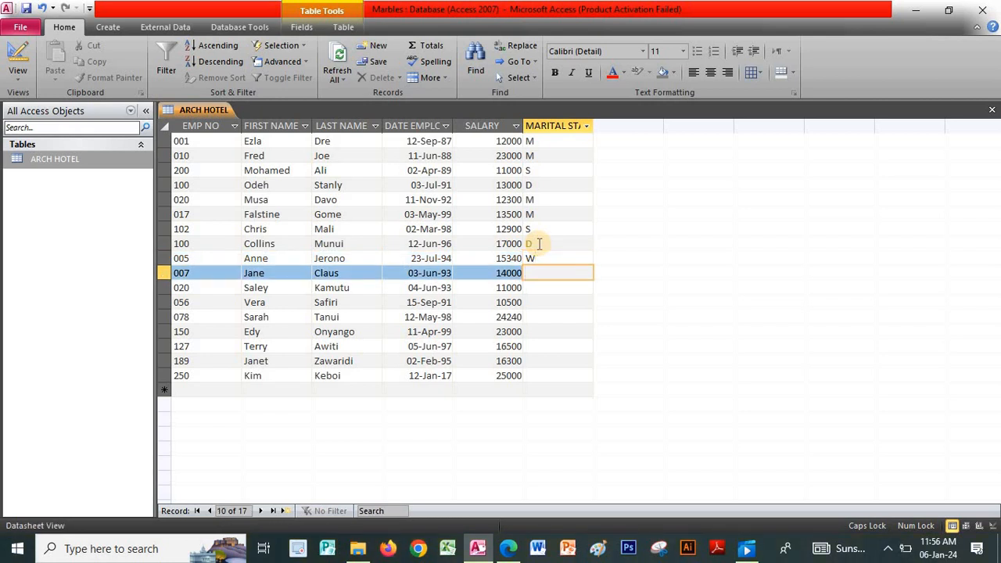
type("D")
key("Down")
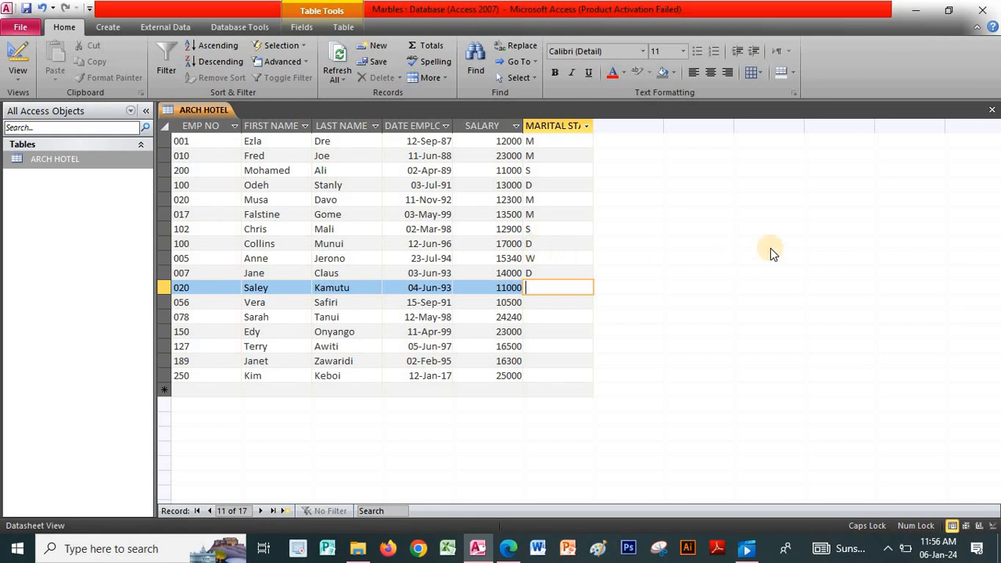
type("W")
key("Down")
- Enter the marital statuses M, S and S for the twelfth, thirteenth and fourteenth records
type("M")
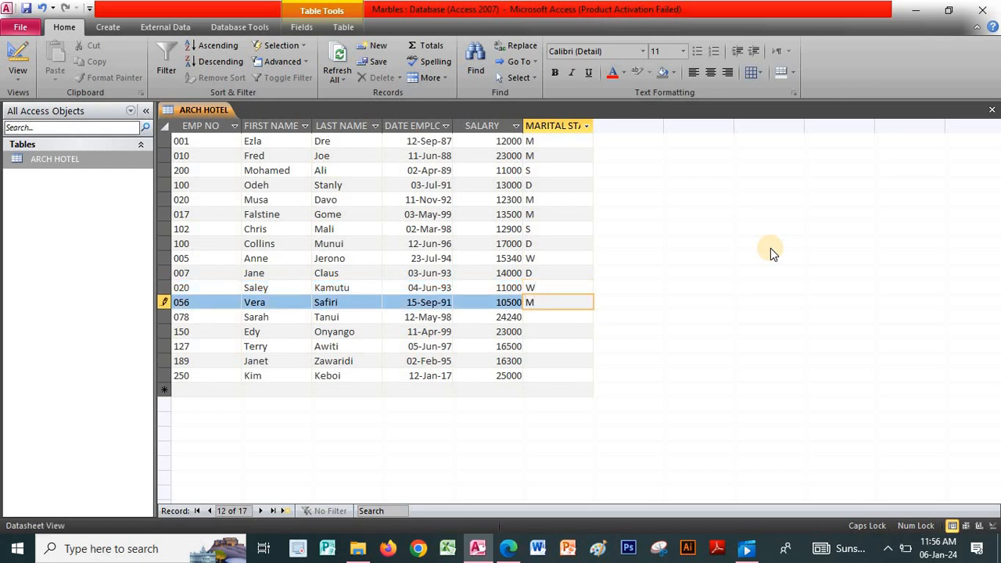
key("Down")
type("S")
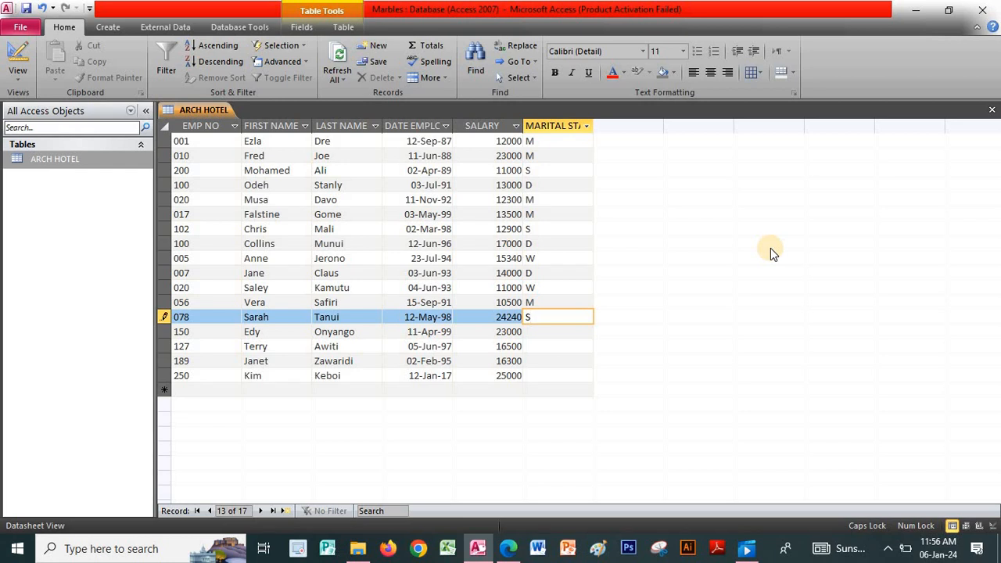
key("Down")
type("S")
key("Down")
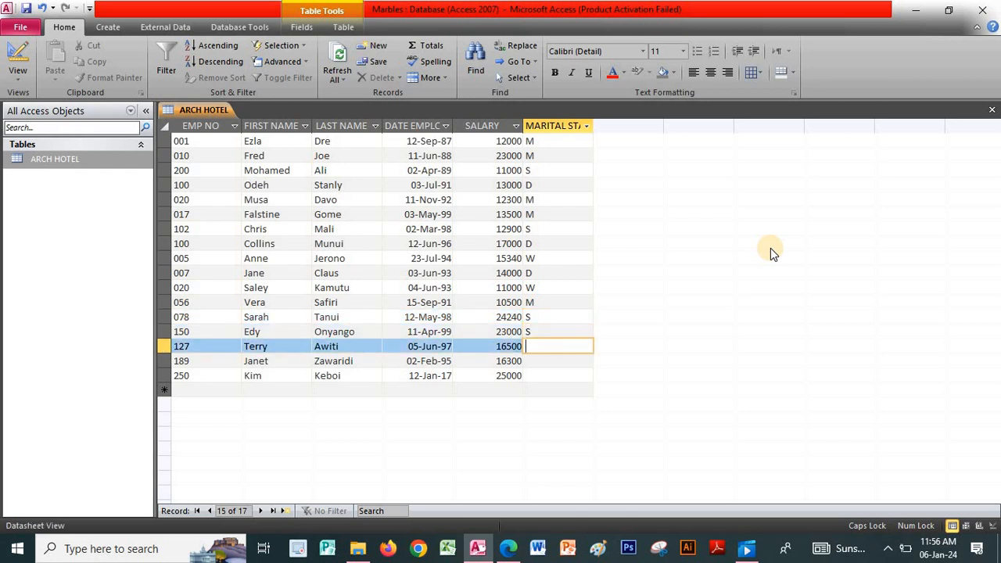
- Enter the marital status M for each of the last three records and close the ARCH HOTEL table
type("M")
key("Down")
type("M")
key("Down")
type("M")
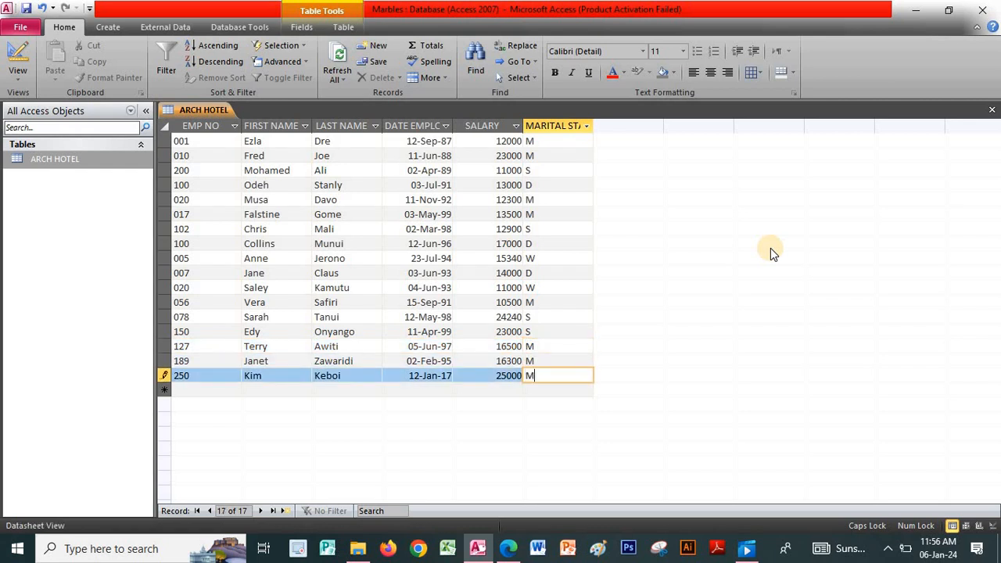
key("Up")
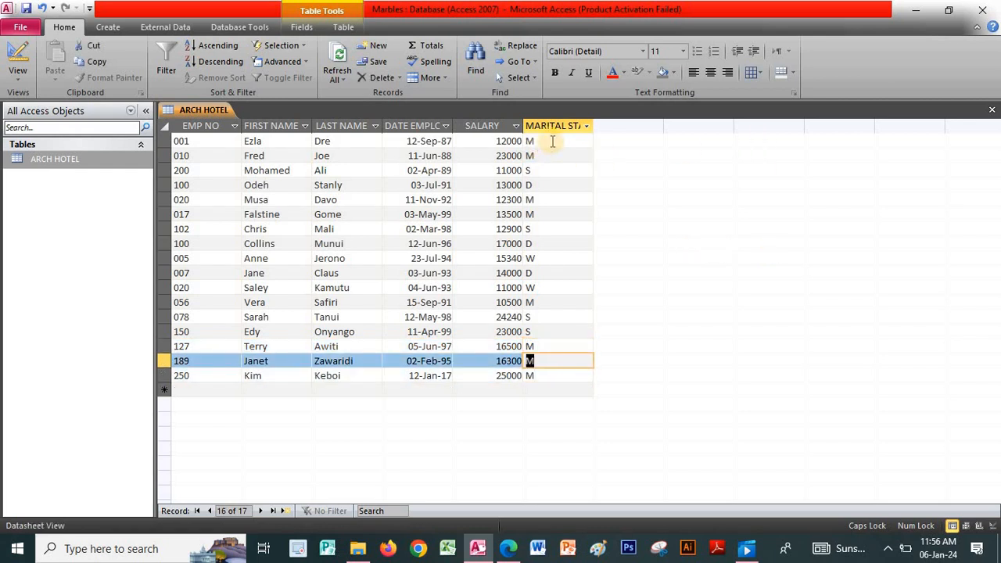
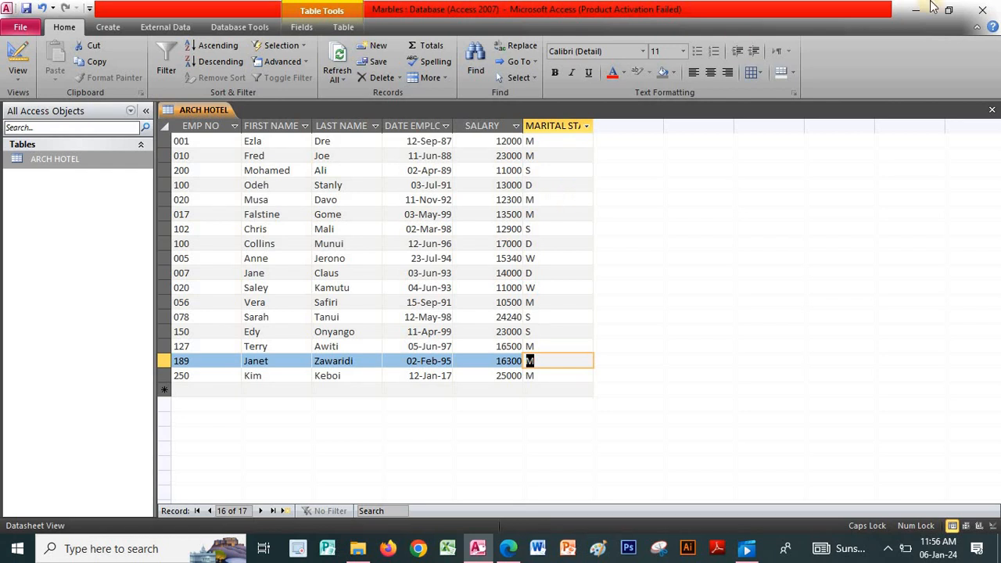
left_click(994, 114)
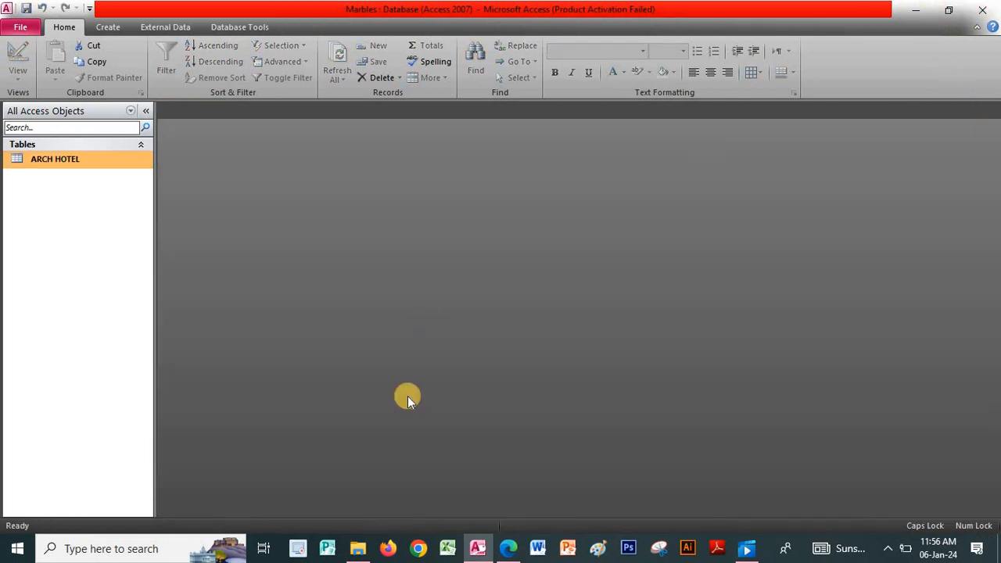
- Switch to the exercise PDF in Edge and read the Exercise 6 tasks on queries, report and form
left_click(508, 546)
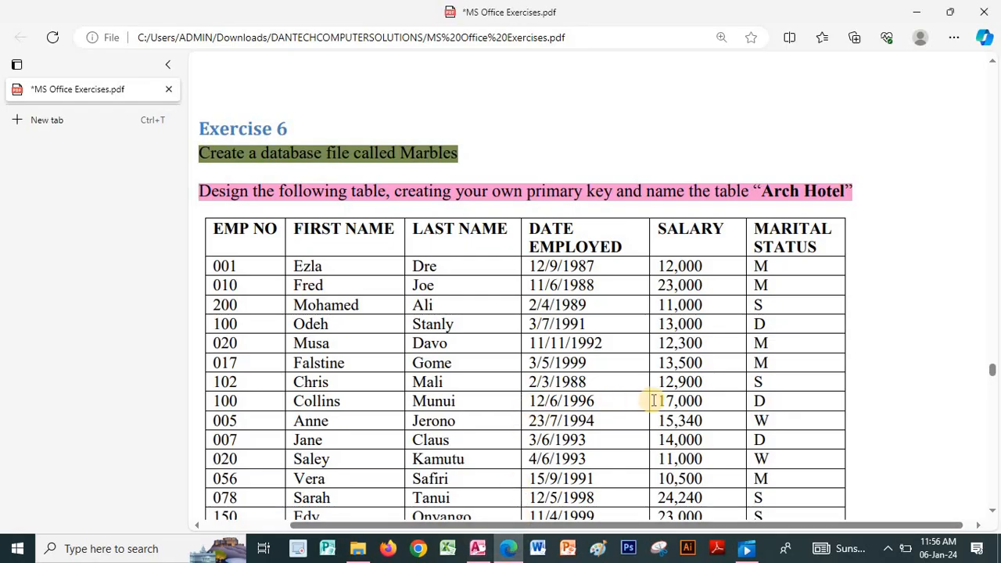
scroll(653, 400, "down", 5)
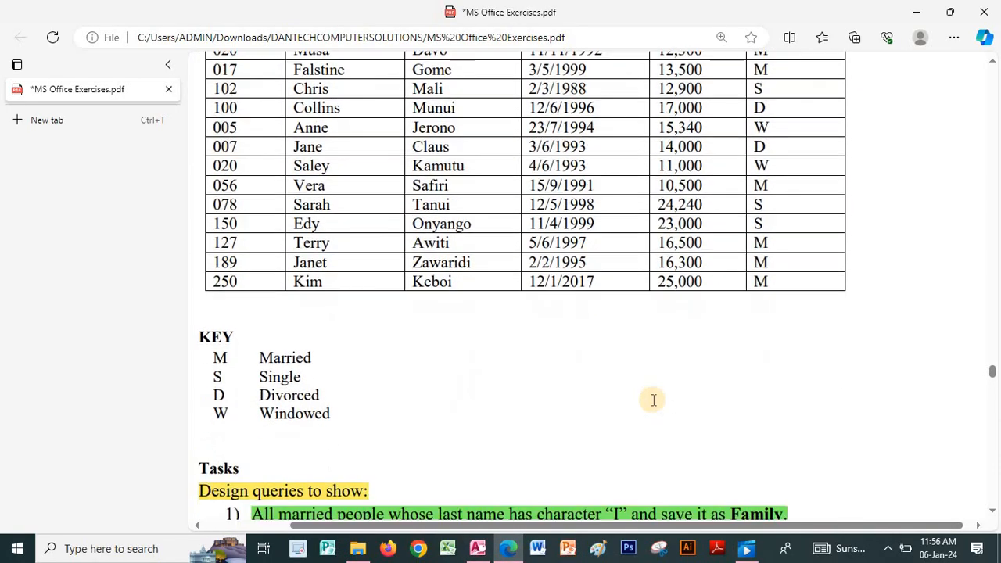
scroll(653, 401, "down", 4)
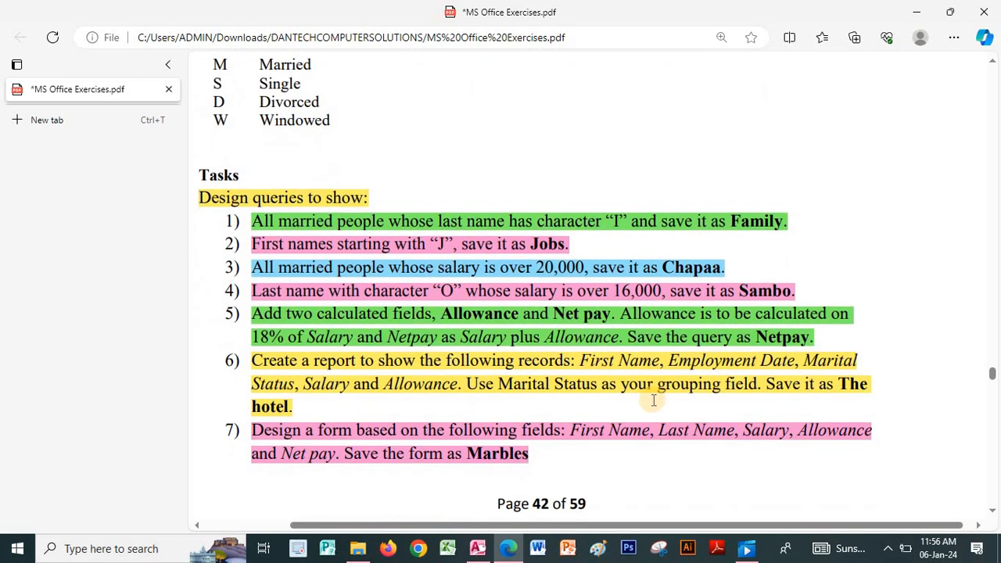
scroll(653, 401, "down", 2)
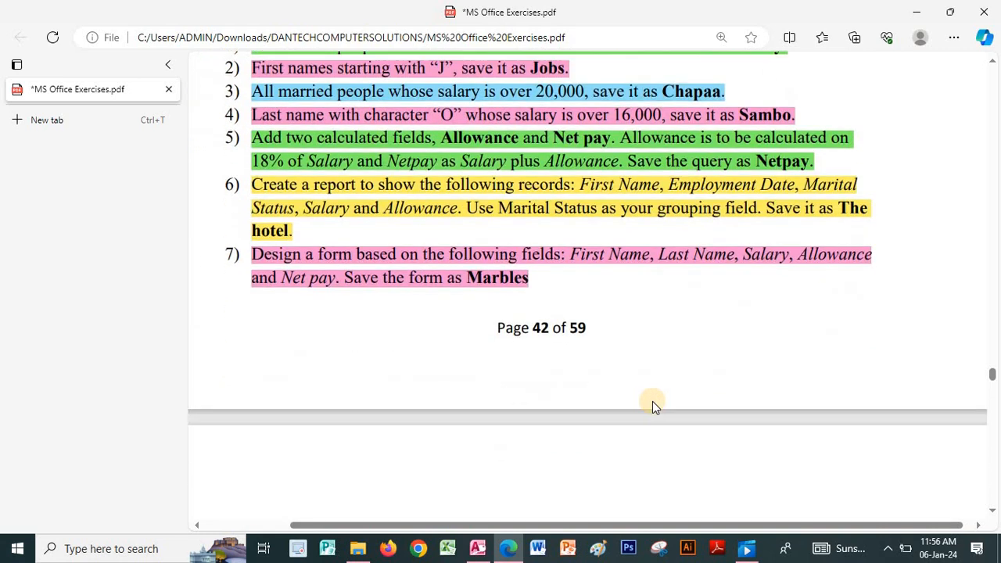
scroll(654, 407, "up", 2)
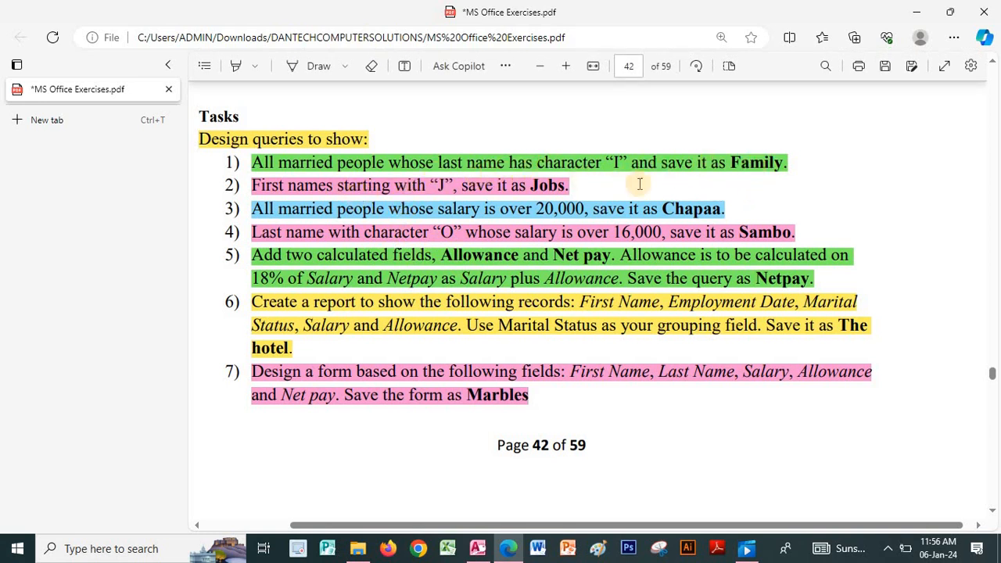
- Switch back to Access and create a query in design view containing all fields of the ARCH HOTEL table
left_click(477, 548)
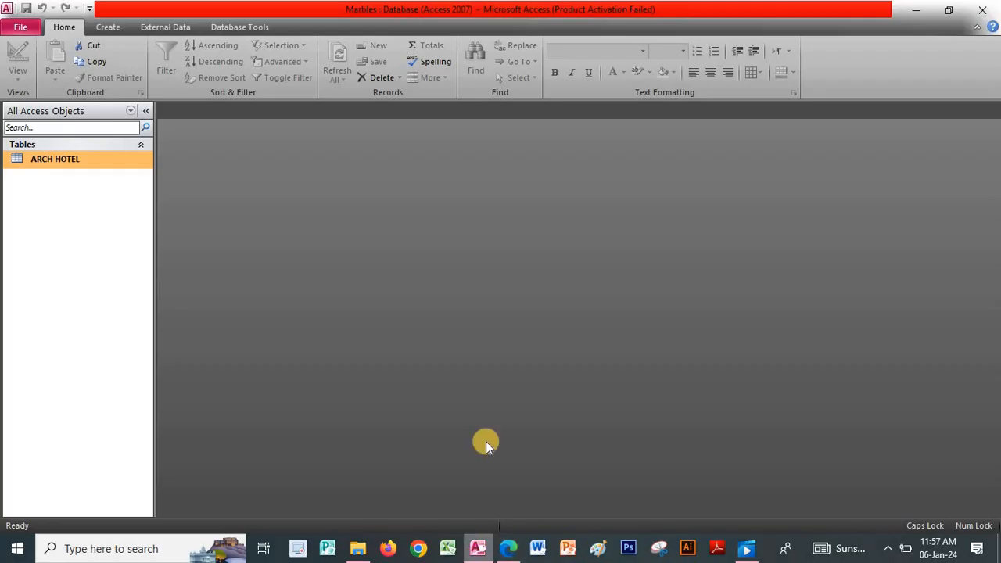
left_click(116, 27)
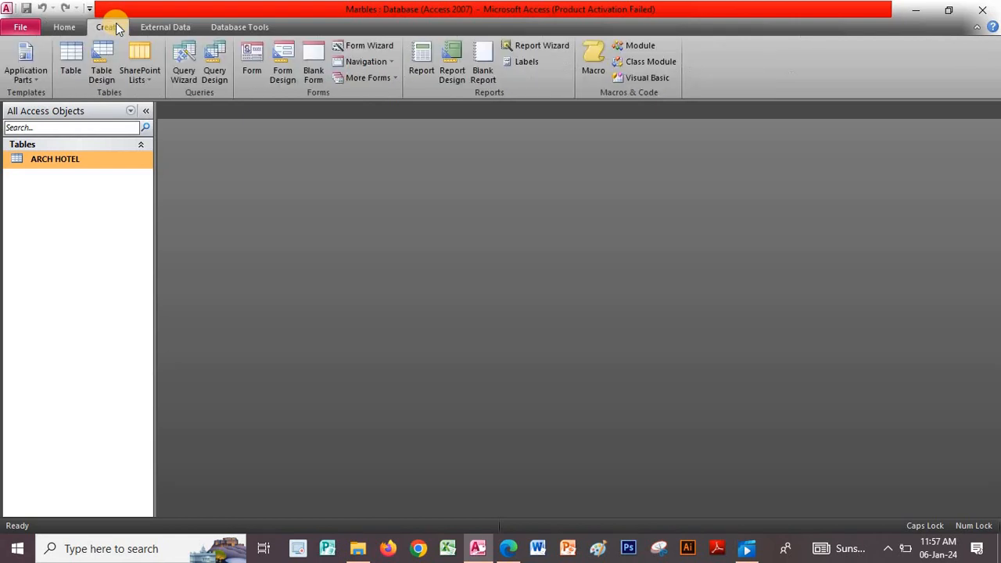
left_click(214, 67)
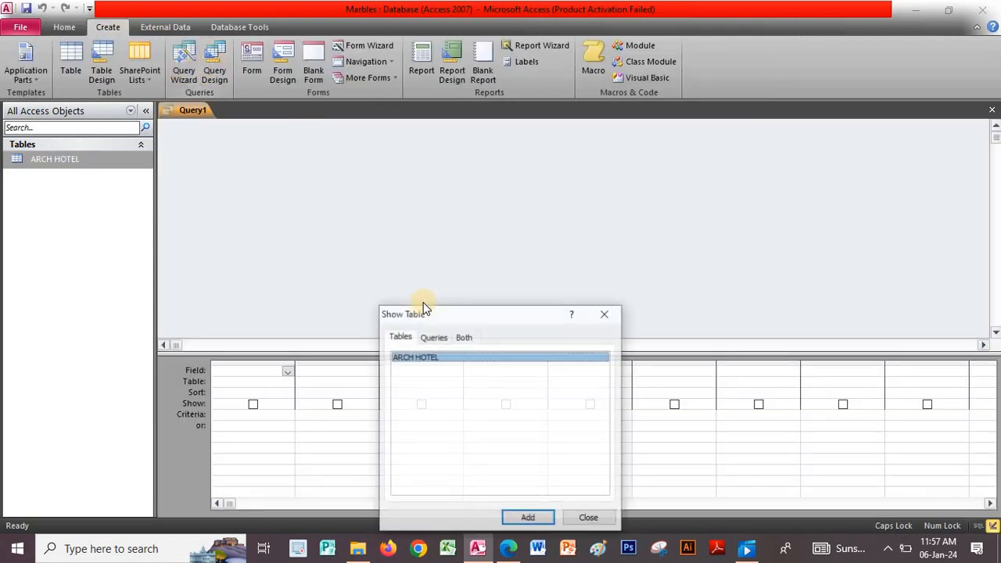
left_click(519, 517)
left_click(584, 516)
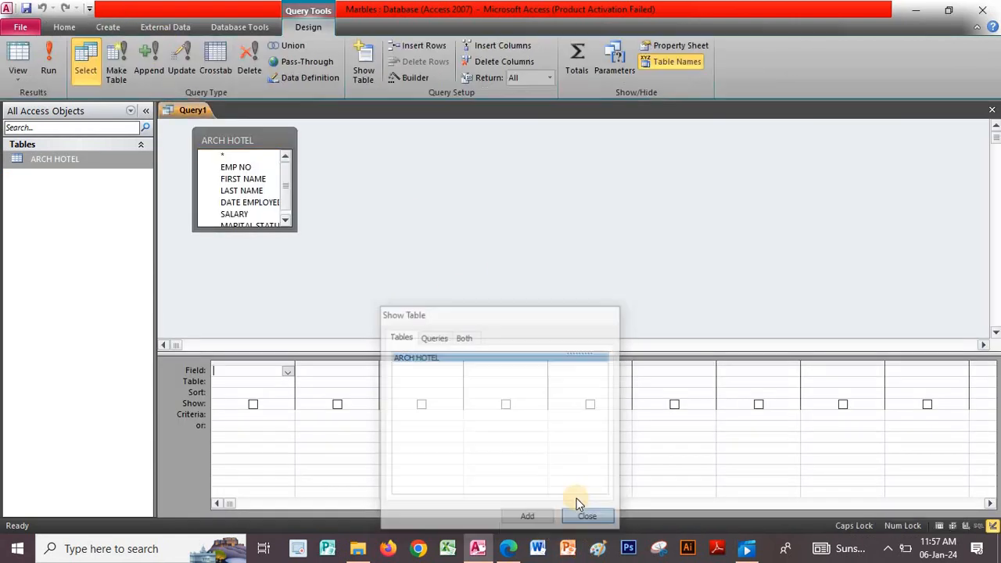
double_click(235, 138)
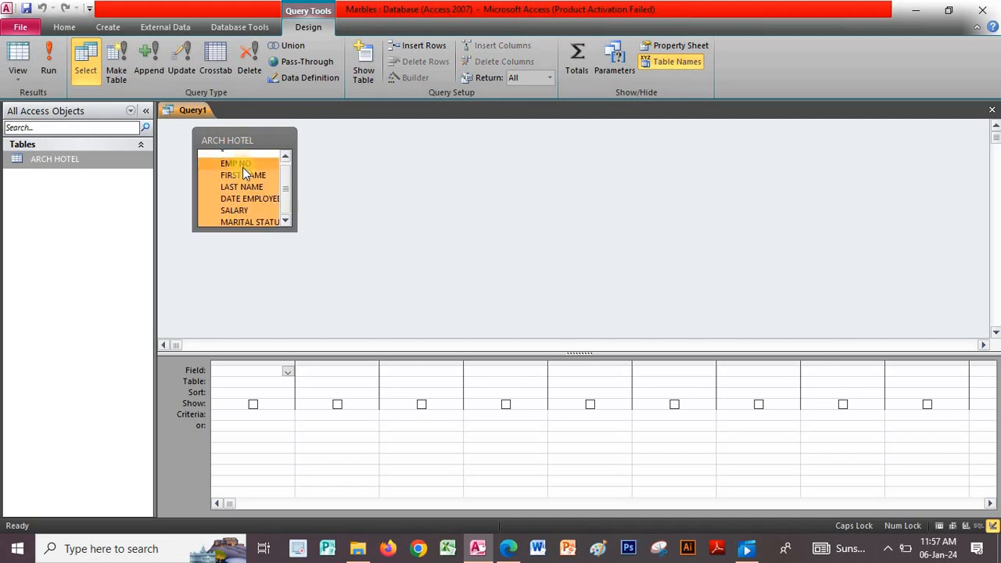
left_click_drag(244, 172, 253, 470)
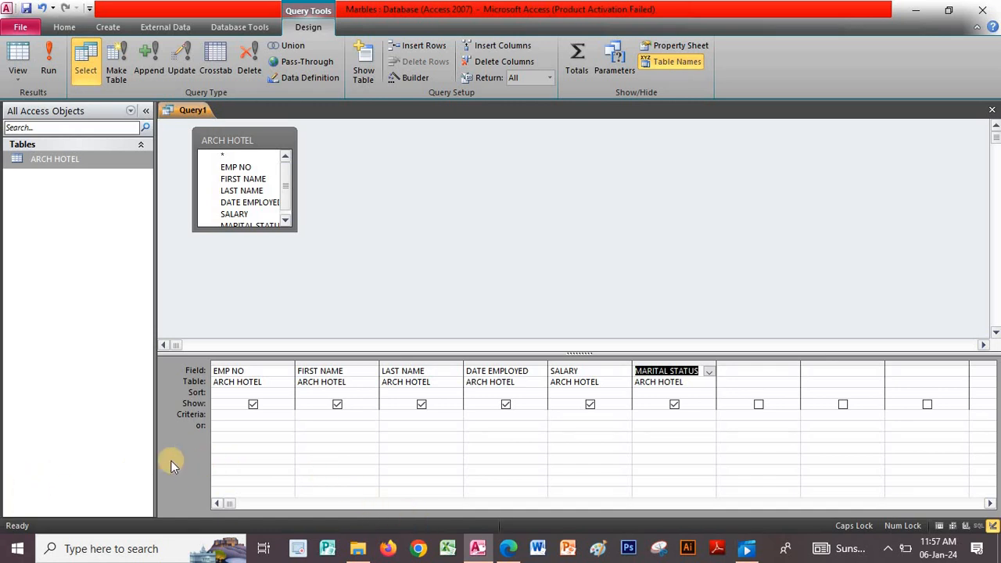
- Set the criteria of the query's MARITAL STATUS field to M
left_click(640, 413)
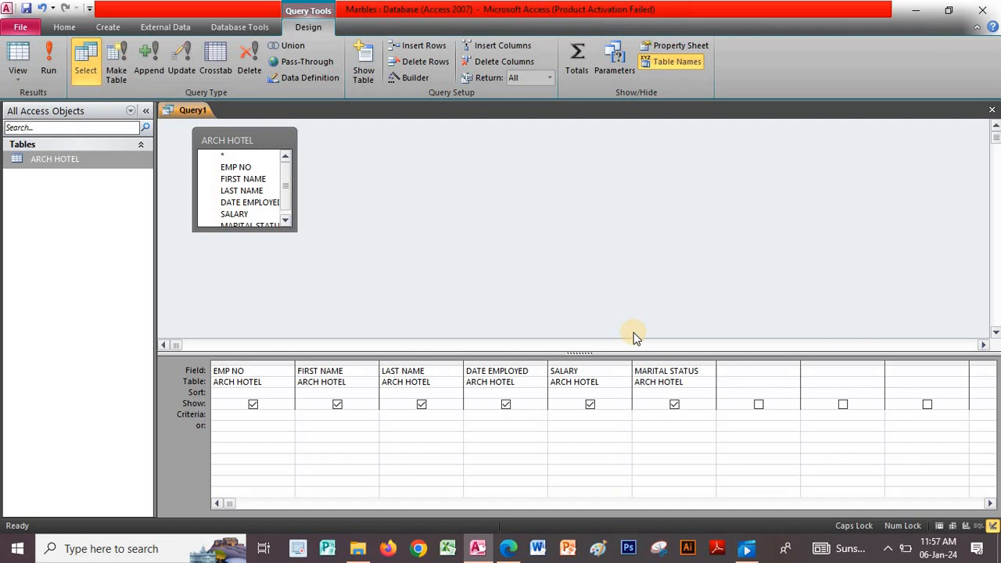
type("M")
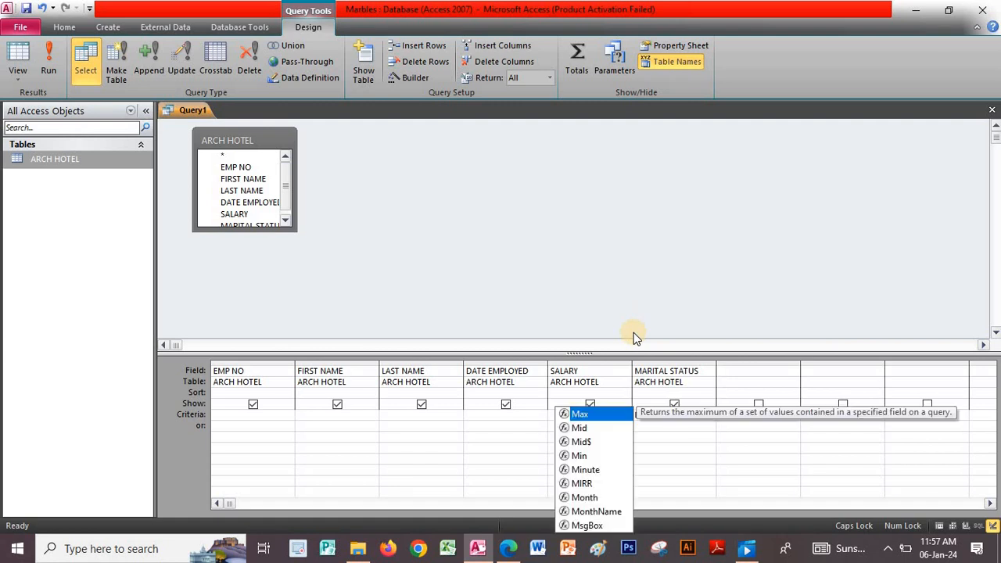
left_click(643, 267)
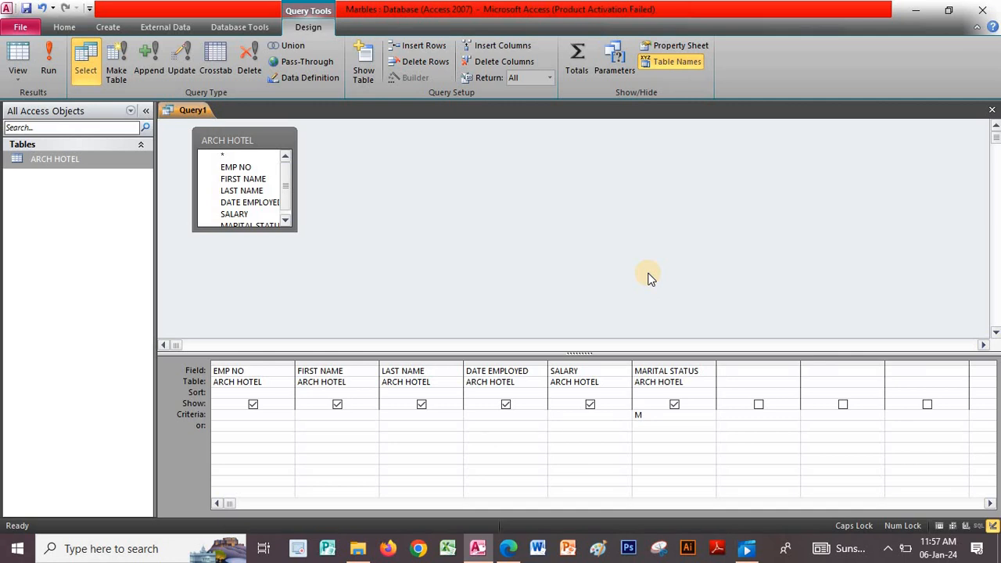
- Set the criteria of the query's LAST NAME field to *I* and run the query
left_click(390, 417)
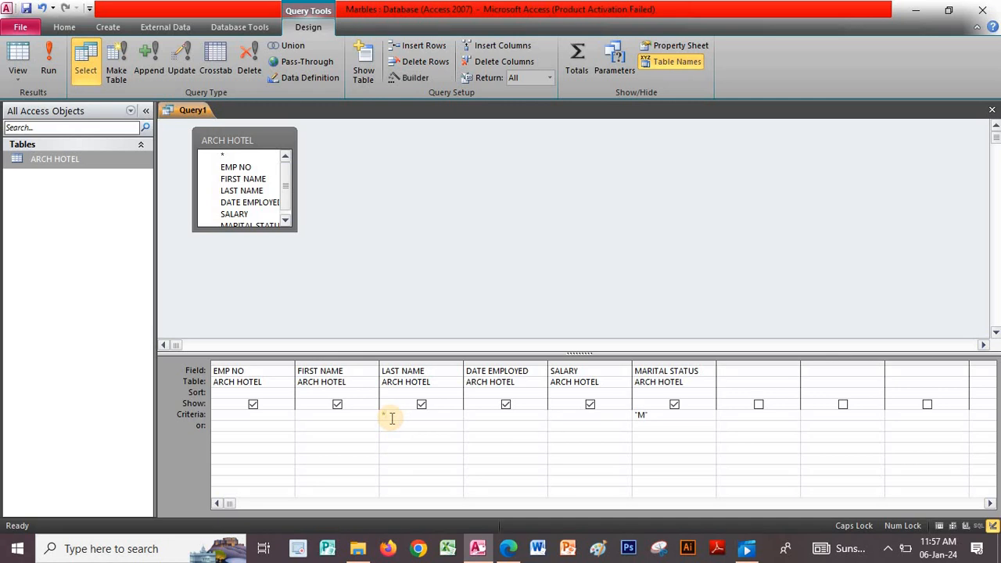
type("*I*")
left_click(395, 418)
left_click(45, 55)
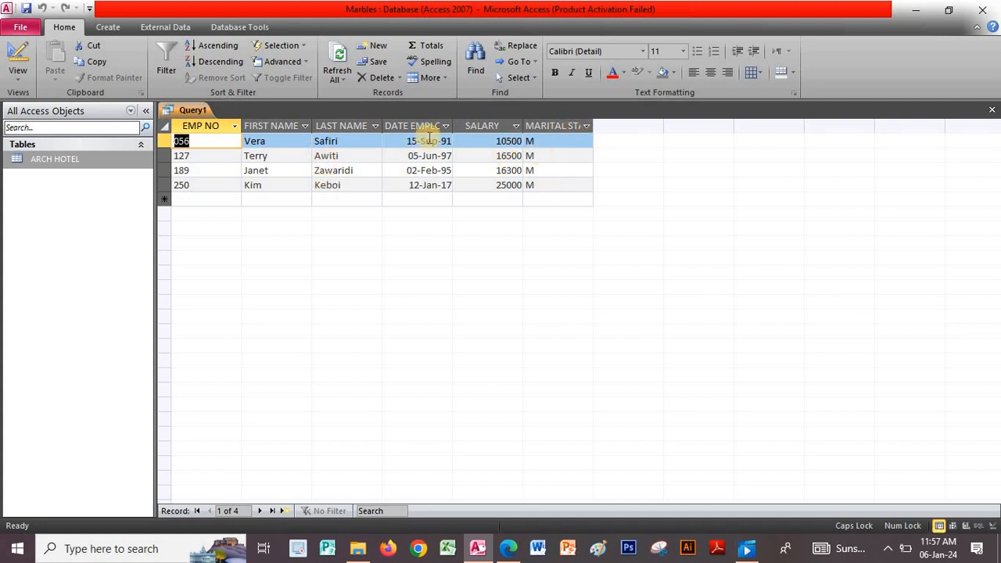
- Close the query and save it as Family
left_click(992, 109)
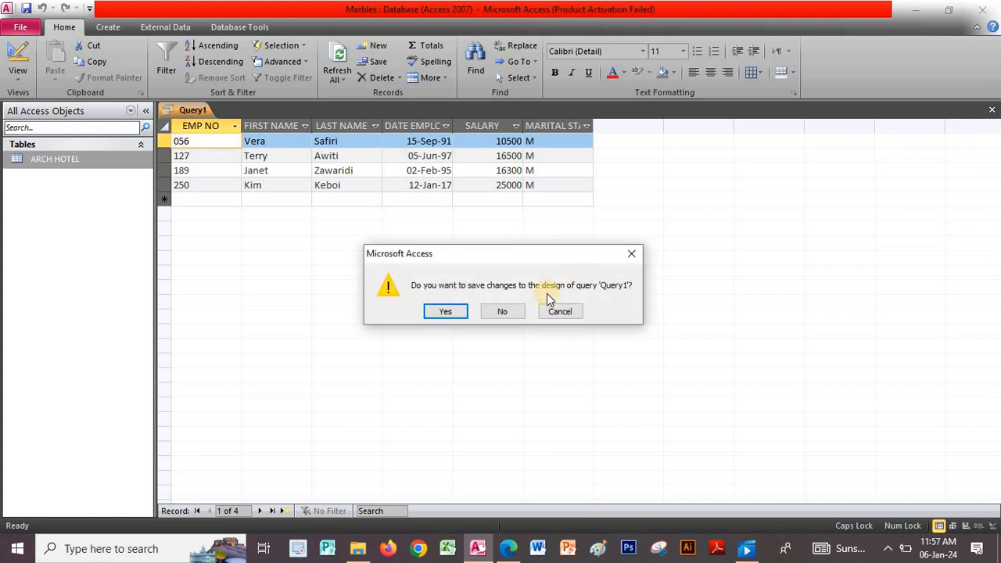
left_click(445, 311)
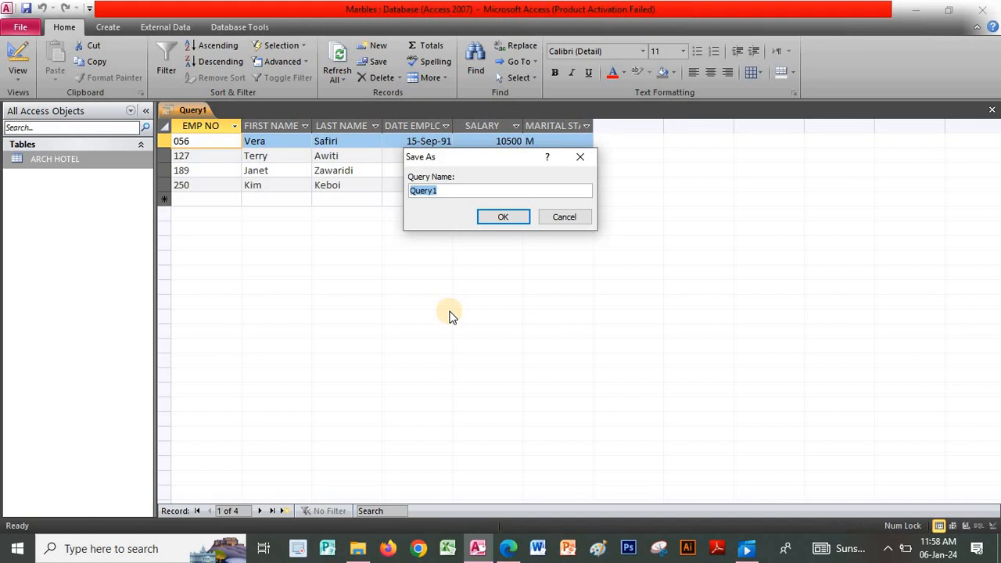
type("Family")
left_click(507, 217)
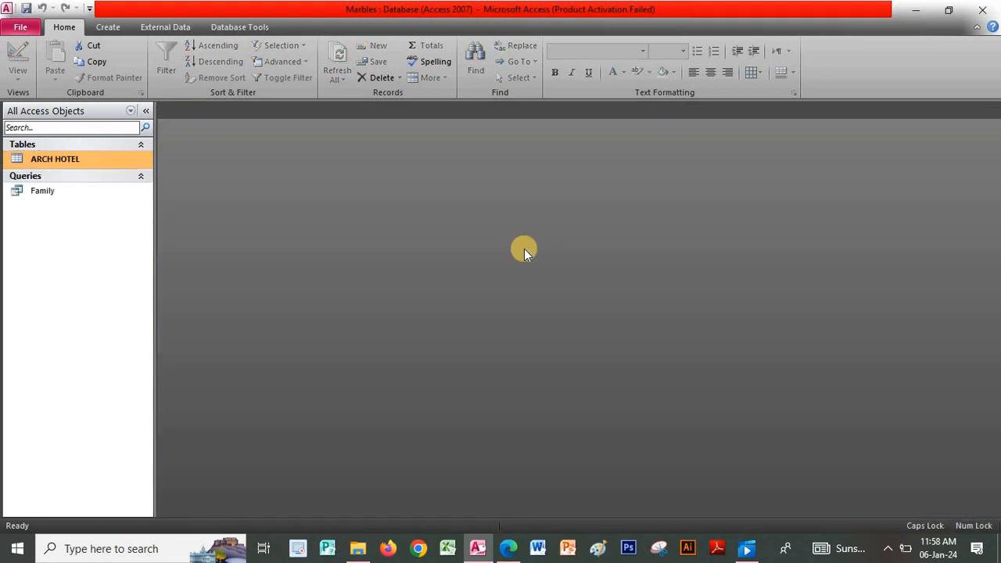
- Check the second task in the Edge exercise PDF, then return to Access and create a design-view query with all ARCH HOTEL fields
left_click(508, 547)
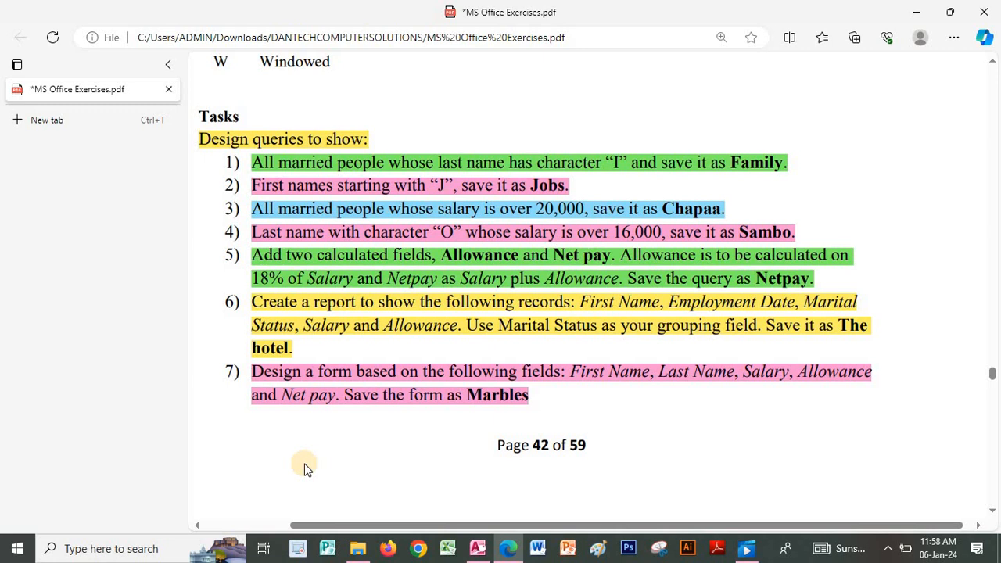
left_click(487, 549)
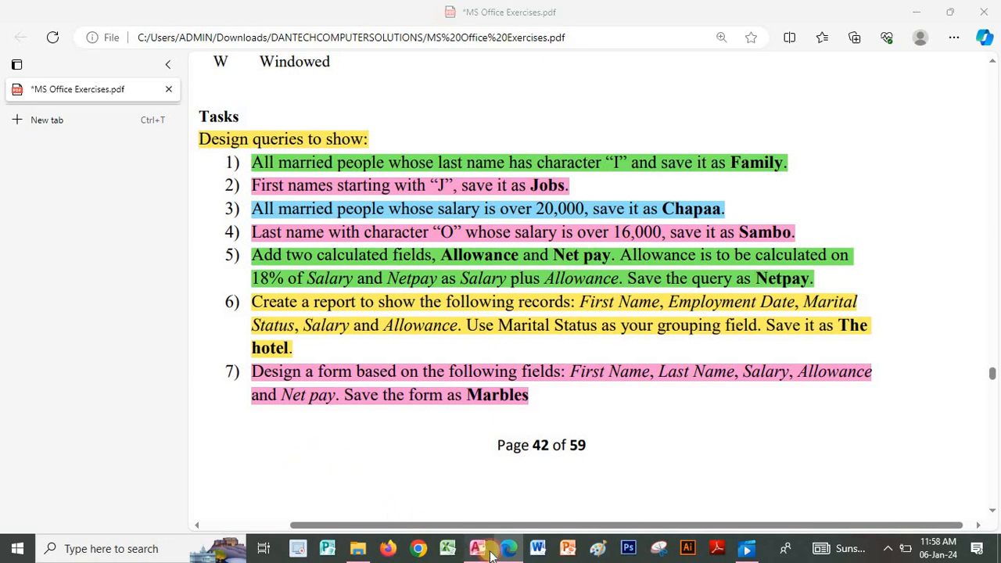
left_click(108, 26)
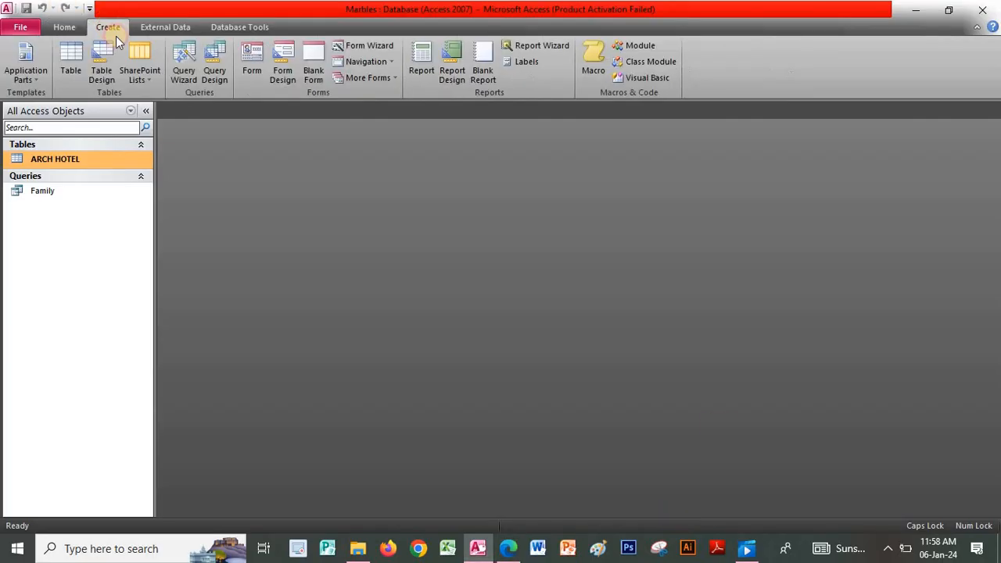
left_click(225, 64)
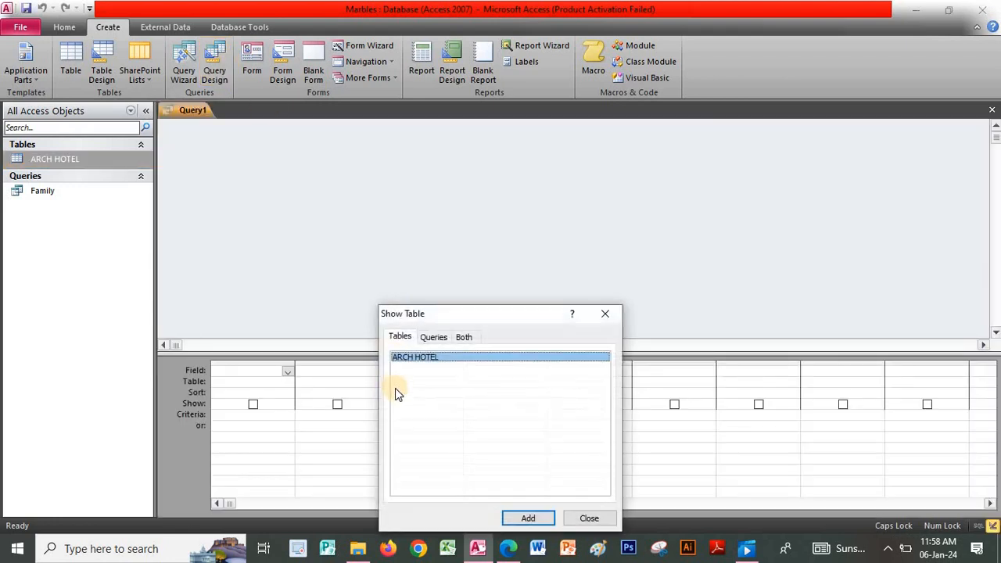
left_click(538, 519)
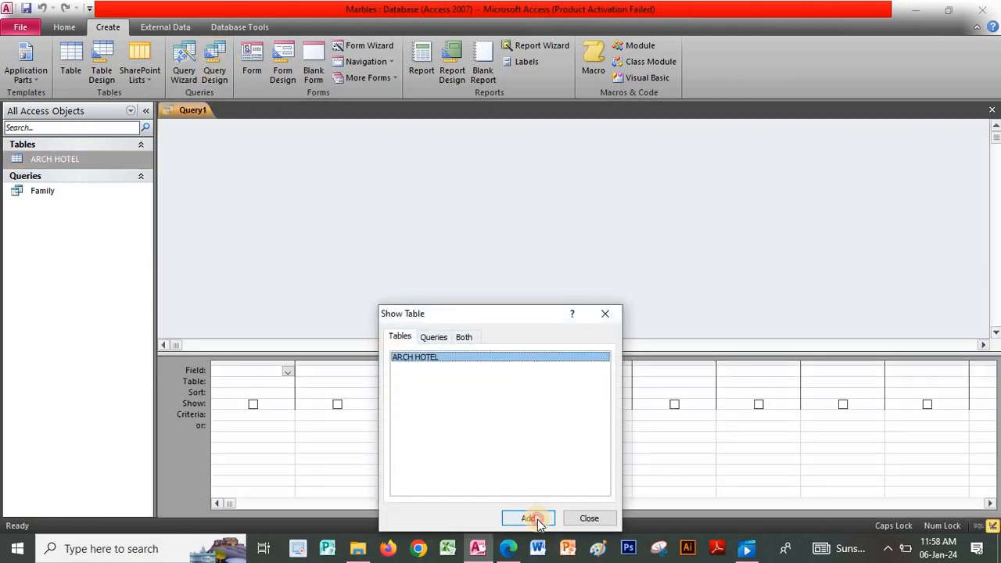
left_click(588, 518)
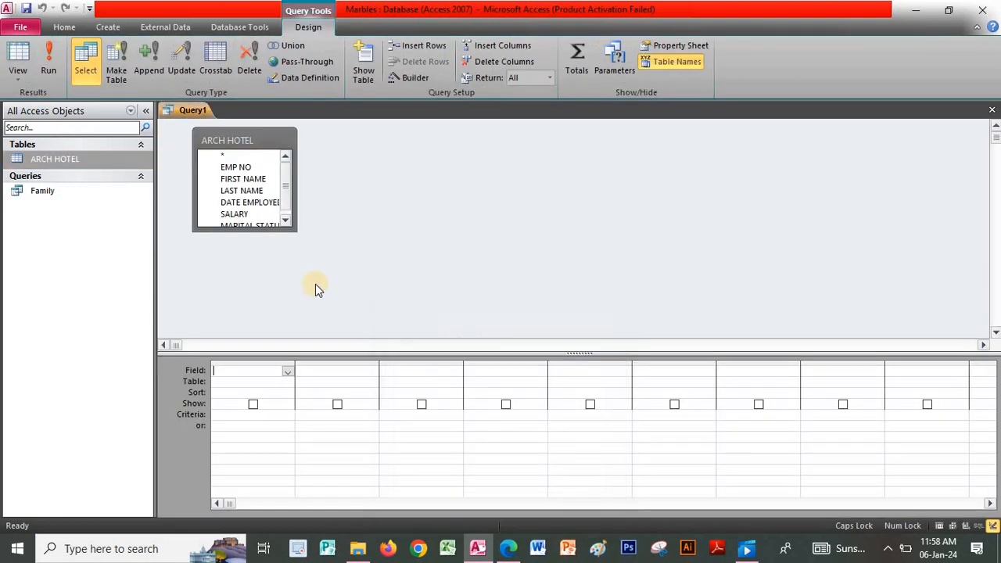
left_click(231, 139)
double_click(237, 142)
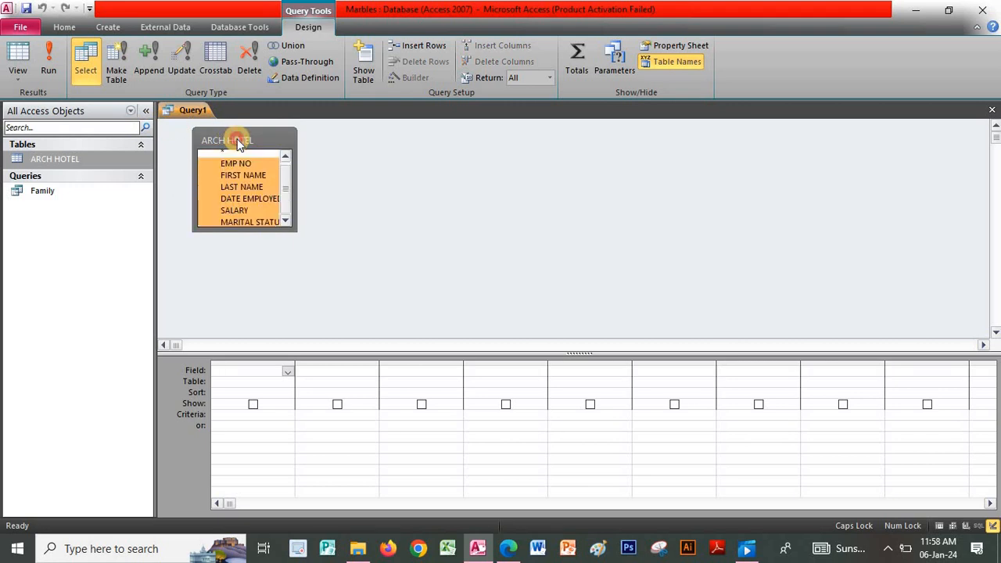
left_click_drag(240, 166, 251, 415)
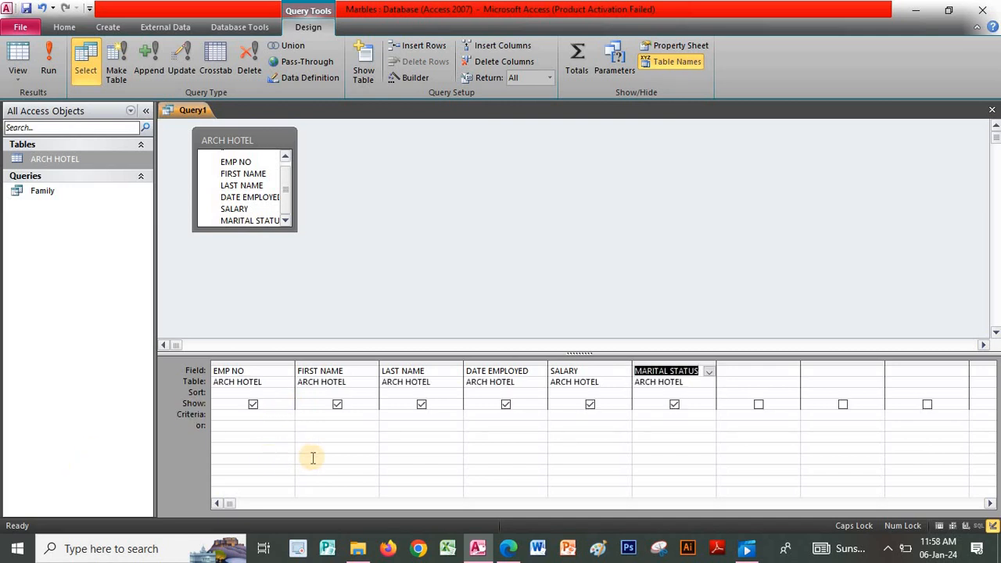
- Set the criteria of the query's FIRST NAME field to J* and run the query
left_click(305, 415)
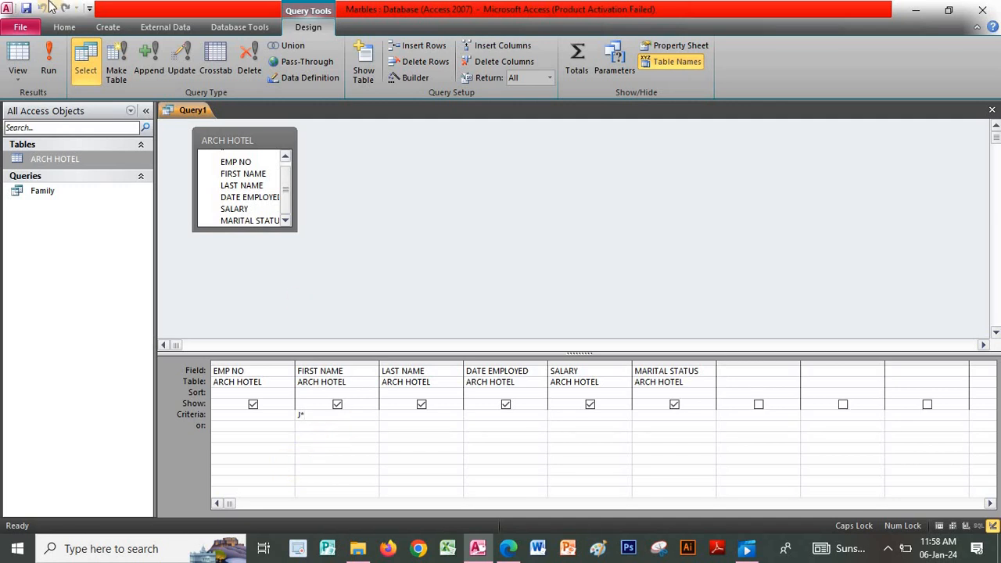
left_click(48, 63)
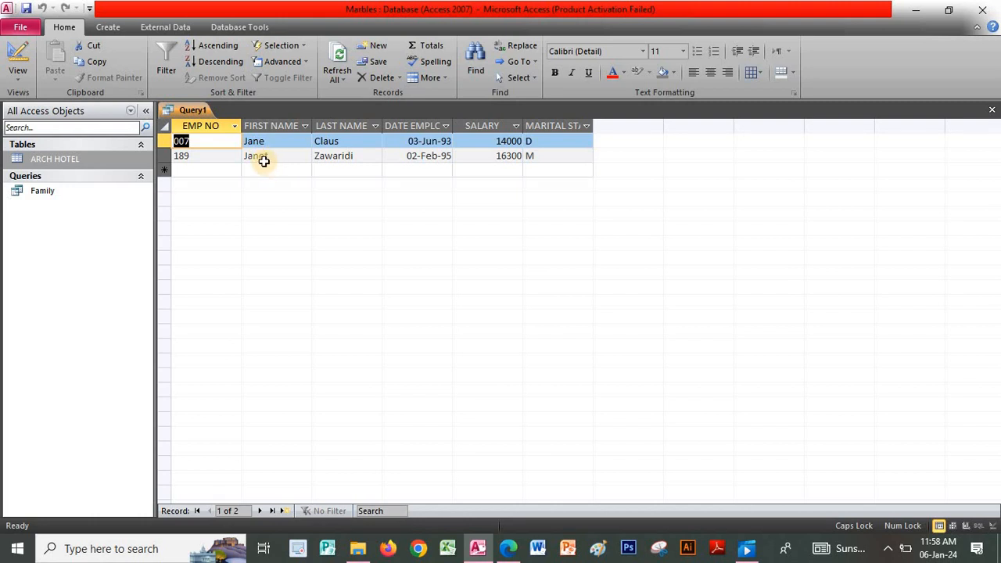
- Close the query and save it as Jobs
right_click(200, 107)
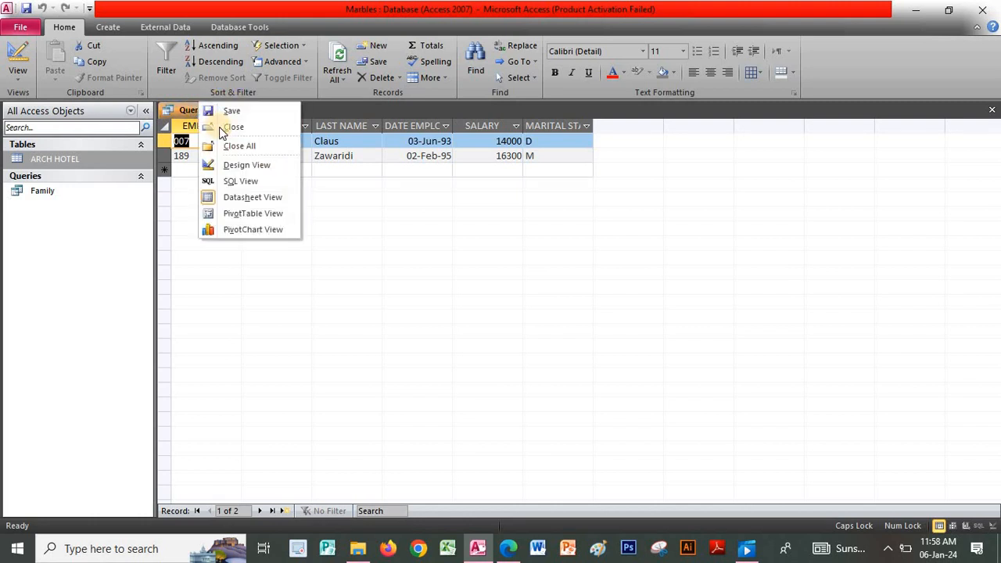
left_click(227, 126)
left_click(445, 313)
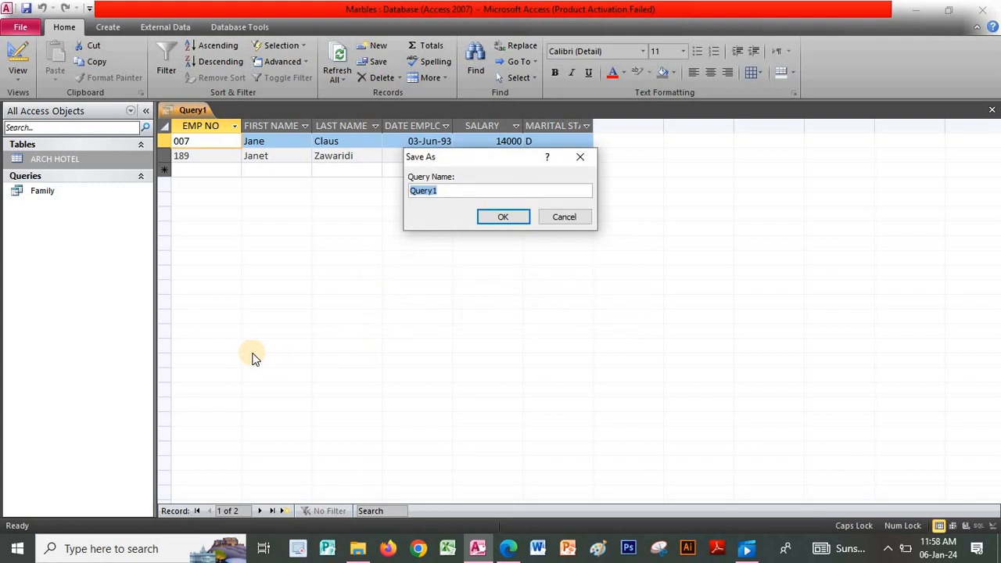
type("J")
key("Caps_Lock")
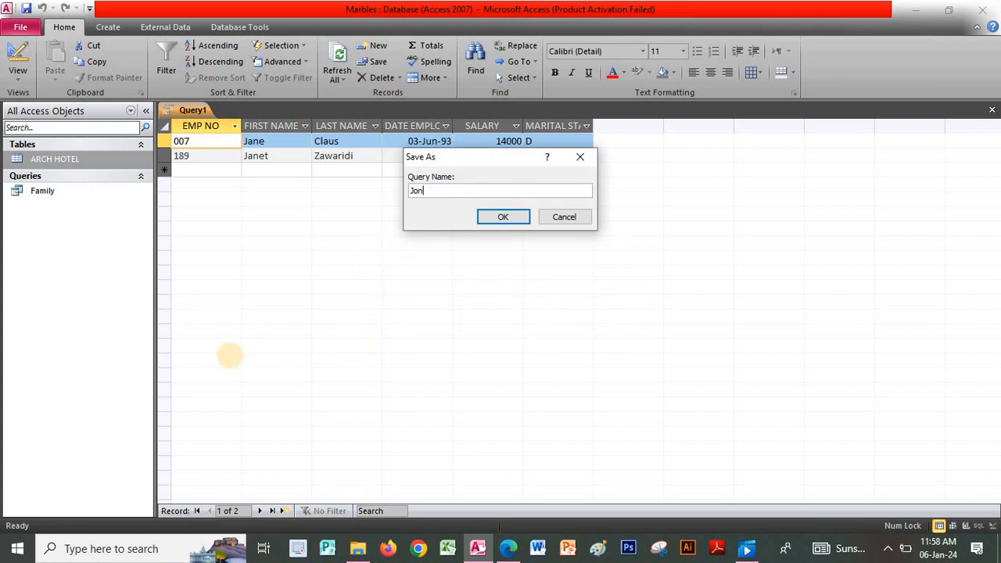
type("obs")
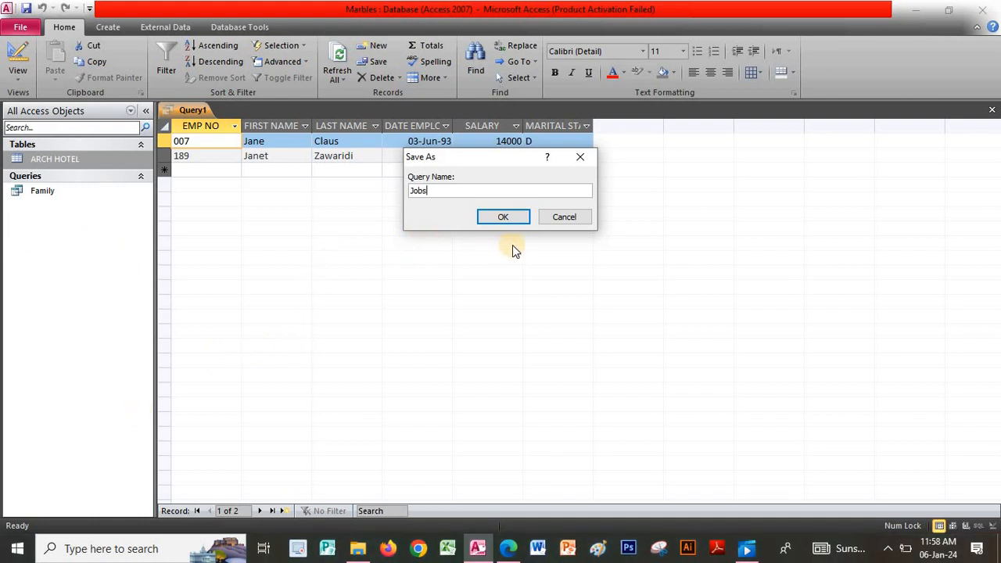
left_click(501, 219)
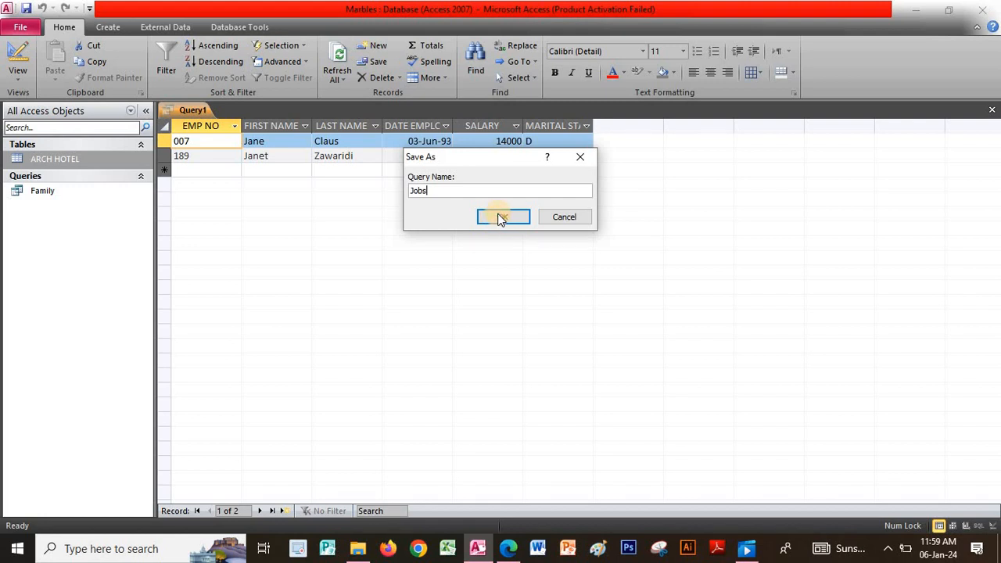
left_click(478, 221)
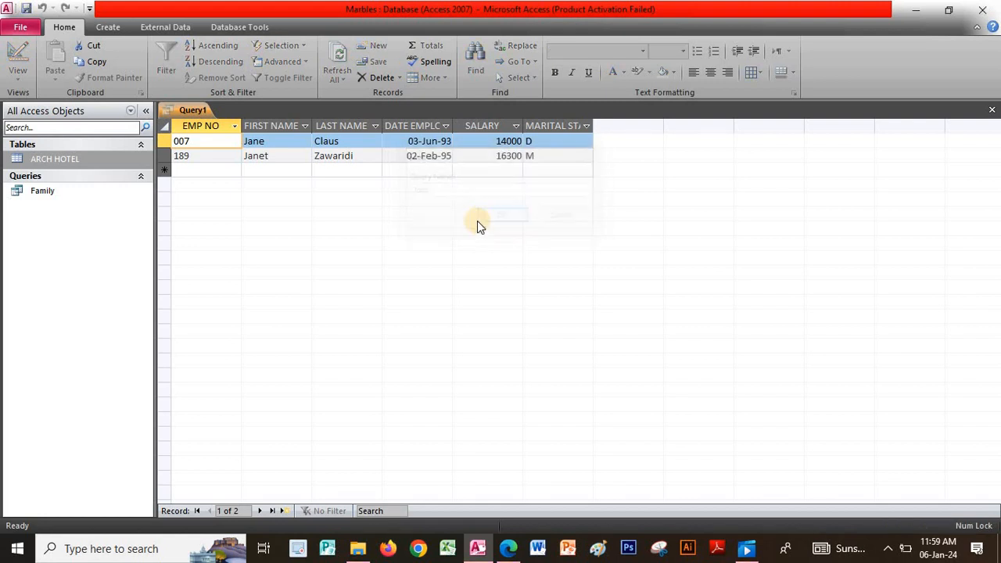
- Check the third task in the Edge exercise PDF, then return to Access and build another design-view query containing all ARCH HOTEL fields
left_click(510, 548)
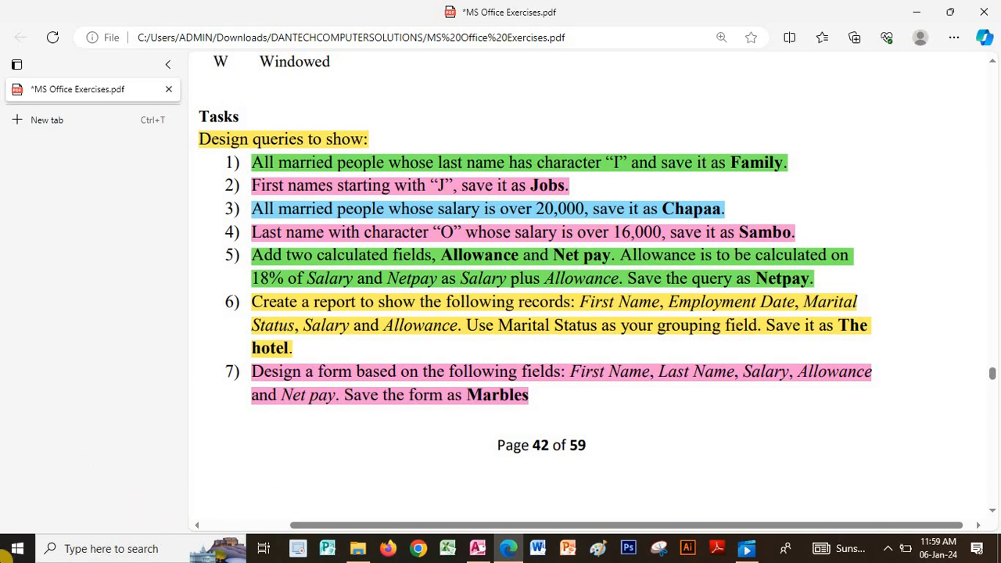
left_click(482, 556)
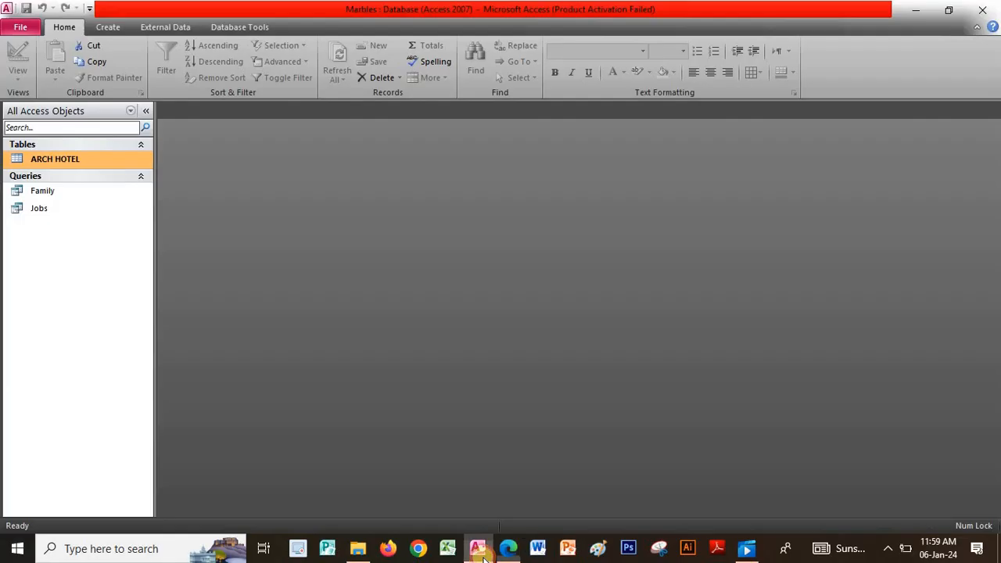
left_click(107, 26)
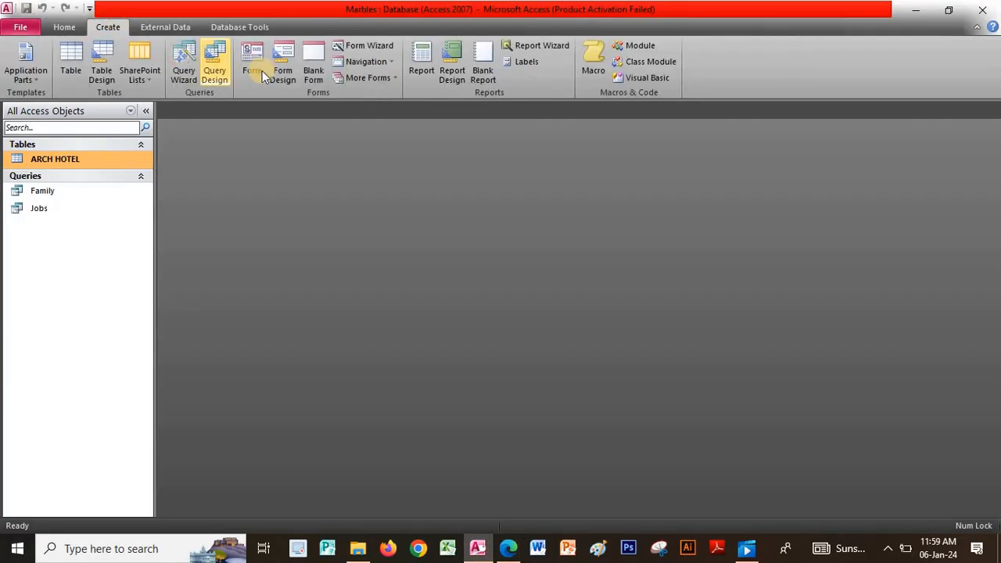
left_click(205, 66)
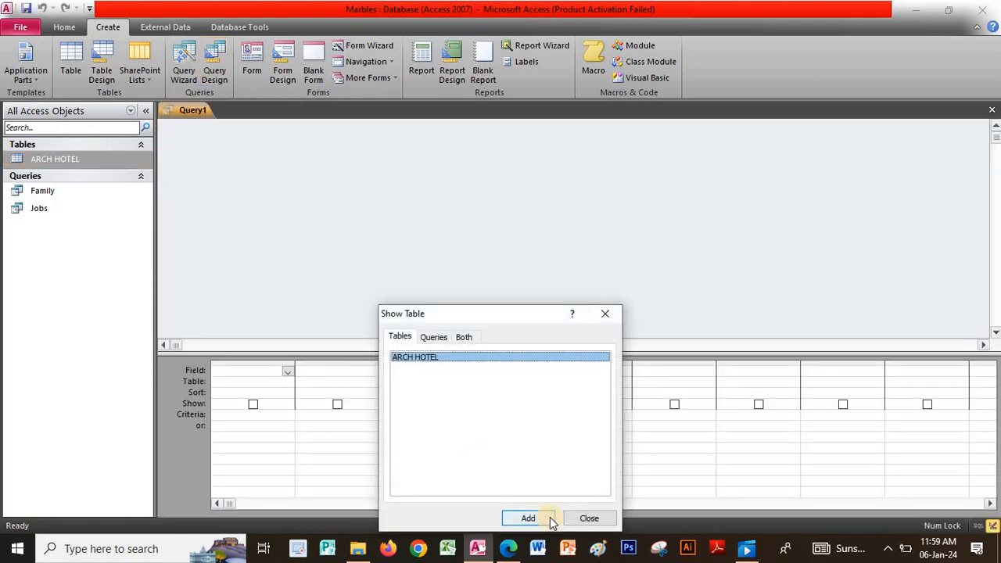
left_click(550, 517)
left_click(590, 516)
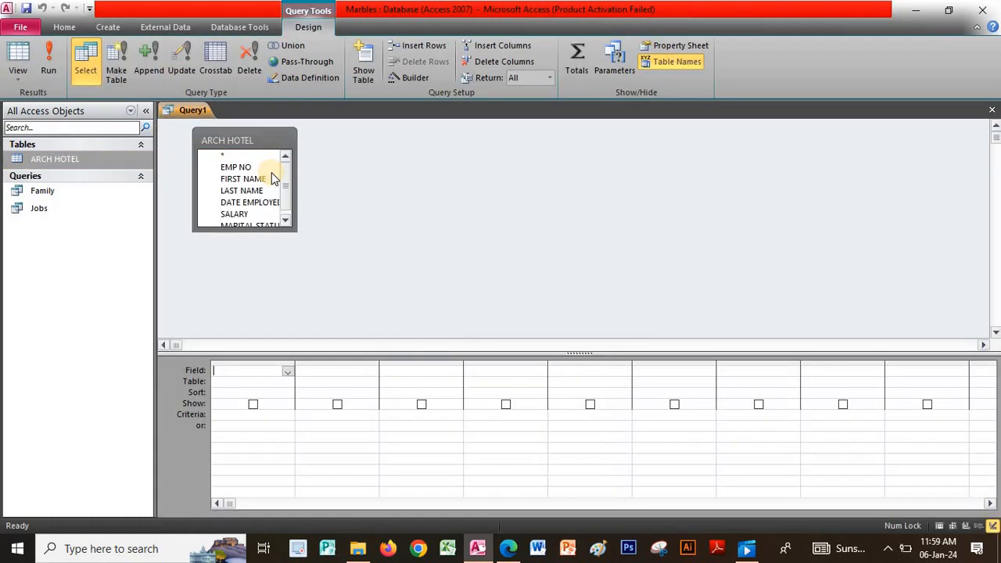
left_click(245, 143)
double_click(245, 143)
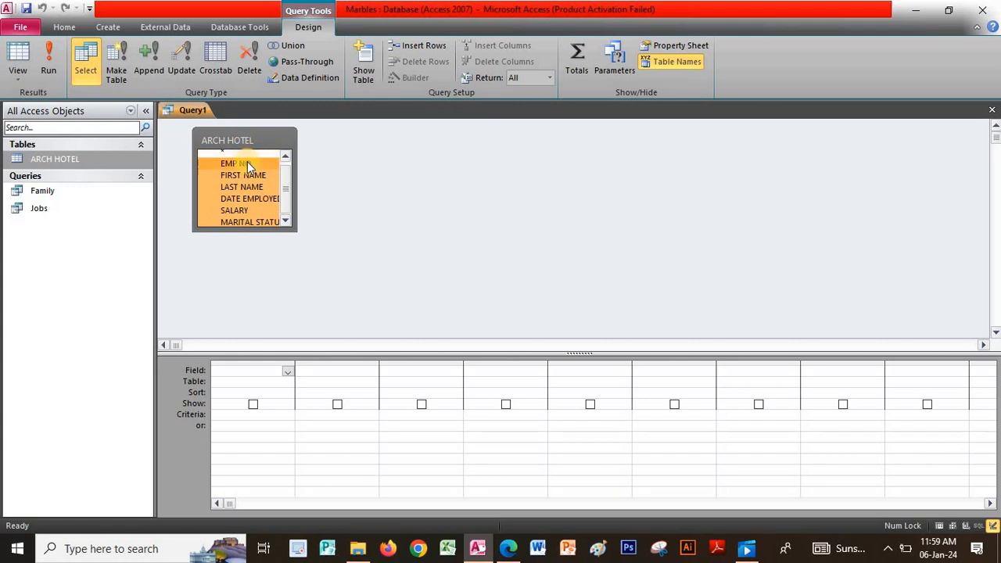
left_click_drag(247, 161, 248, 362)
left_click_drag(250, 426, 250, 426)
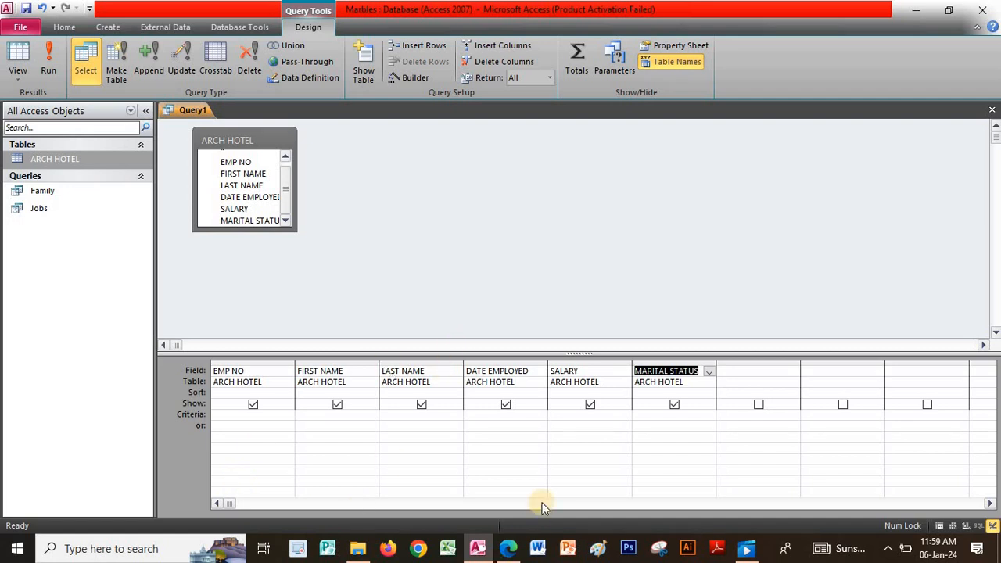
- Set the criteria to M for MARITAL STATUS and >20000 for SALARY, and run the query
left_click(650, 415)
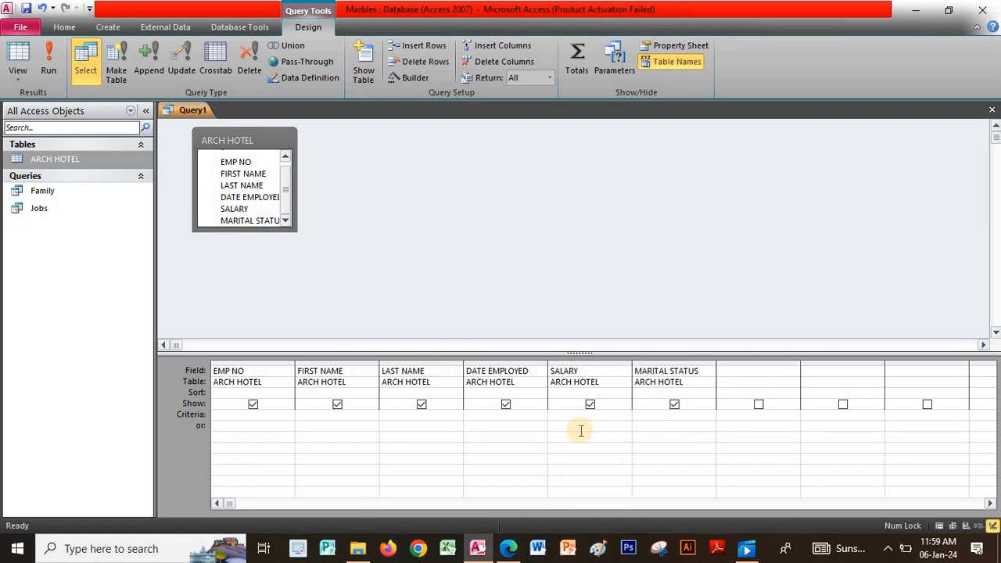
key("Caps_Lock")
type("M")
left_click(506, 263)
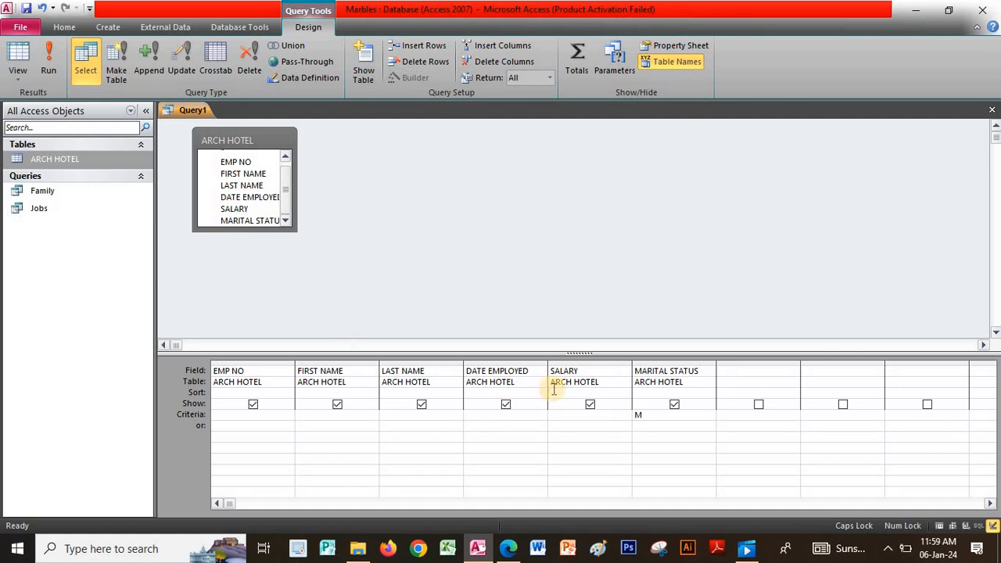
left_click(560, 416)
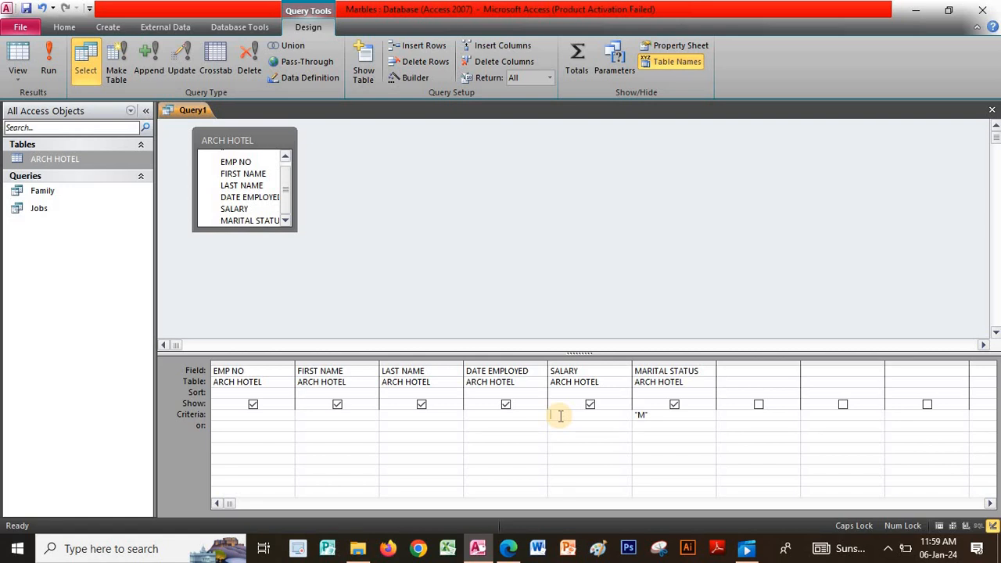
type(">20000")
left_click(47, 59)
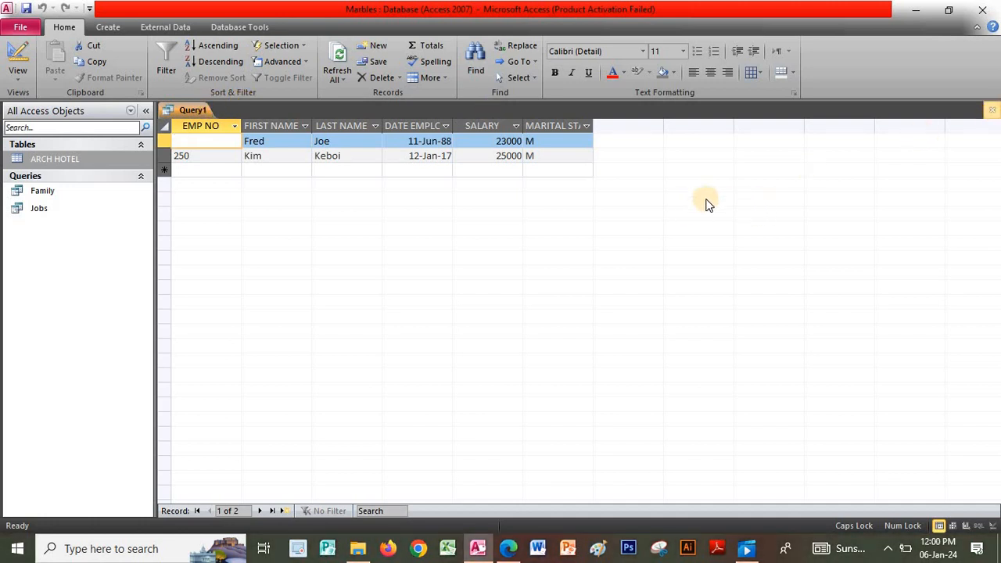
- Close the query and save it as Chapaa, keeping the first record's EMP NO intact
key("Delete")
key("ctrl+z")
key("ctrl+w")
left_click(444, 311)
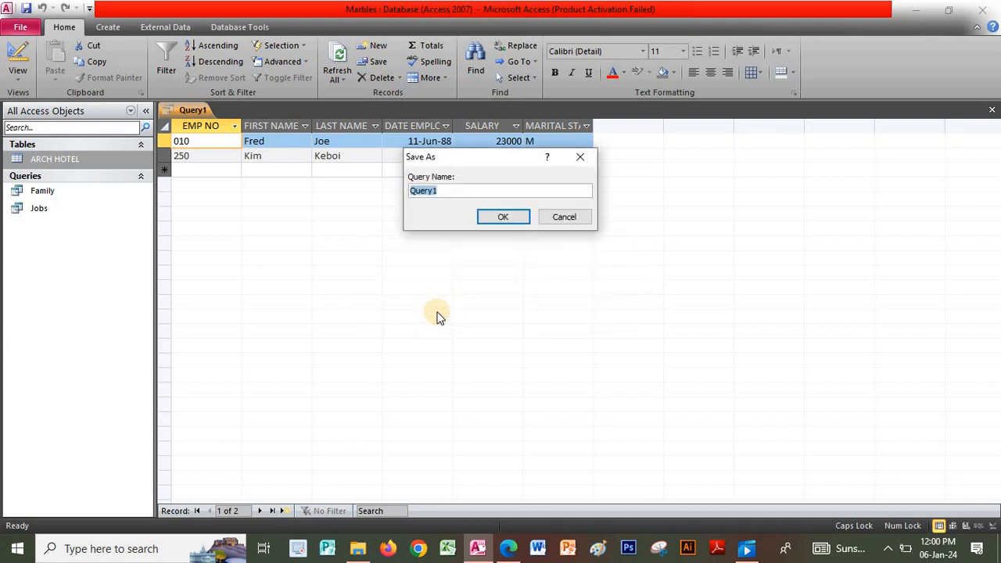
type("C")
key("Caps_Lock")
left_click(491, 217)
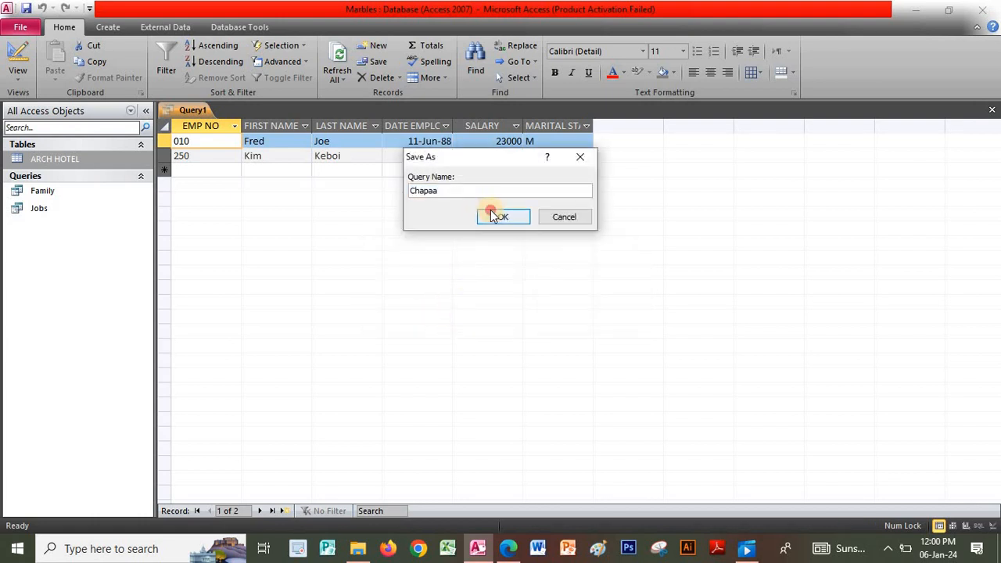
- Check the fourth task in the Edge exercise PDF, return to Access and start a design-view query on the ARCH HOTEL table
left_click(508, 548)
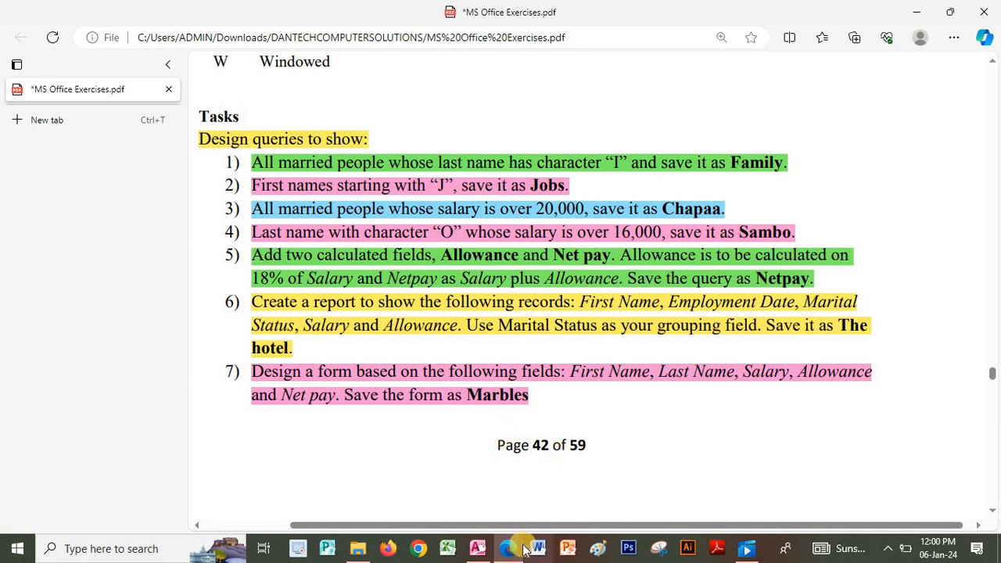
left_click(478, 548)
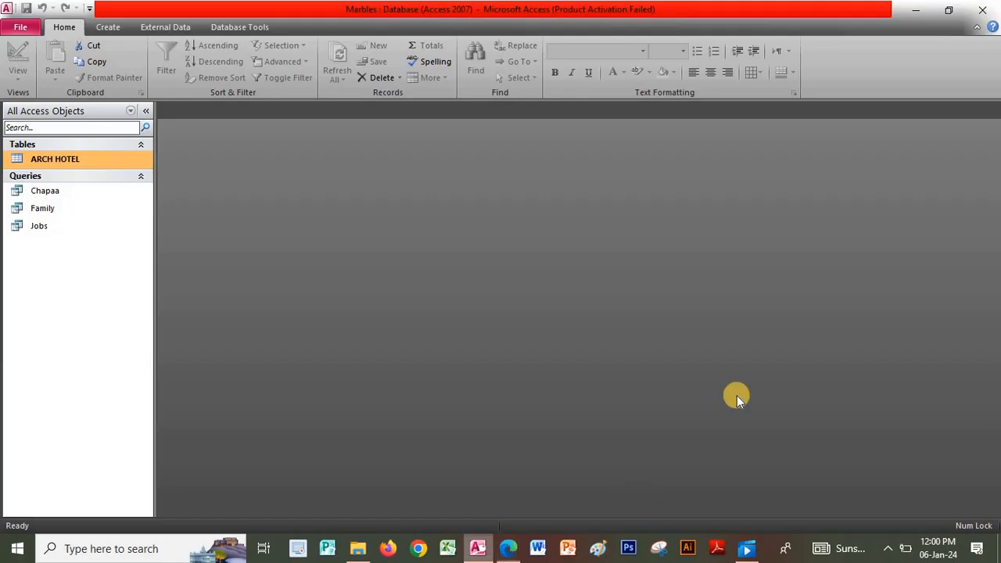
left_click(108, 28)
left_click(219, 72)
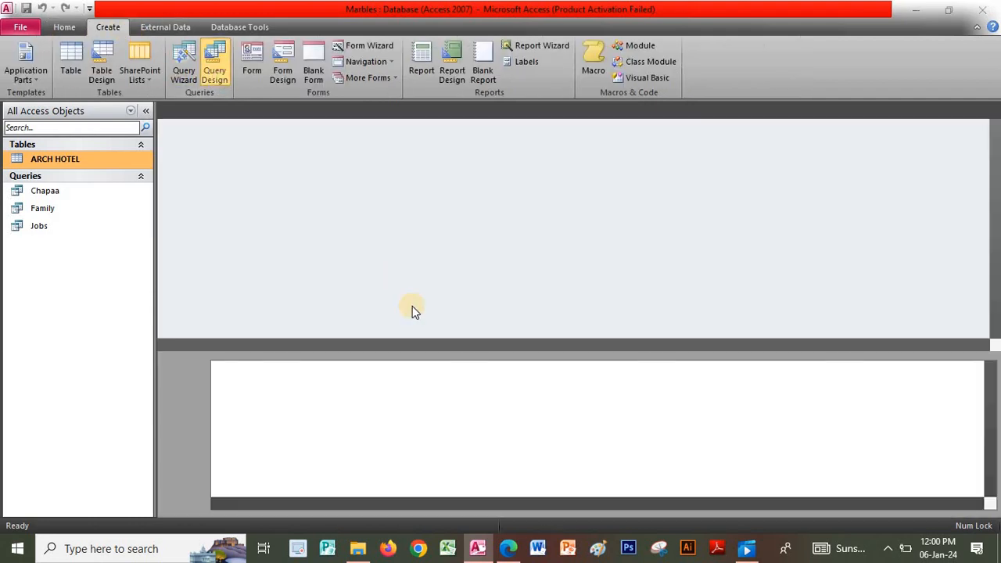
left_click(528, 519)
left_click(594, 517)
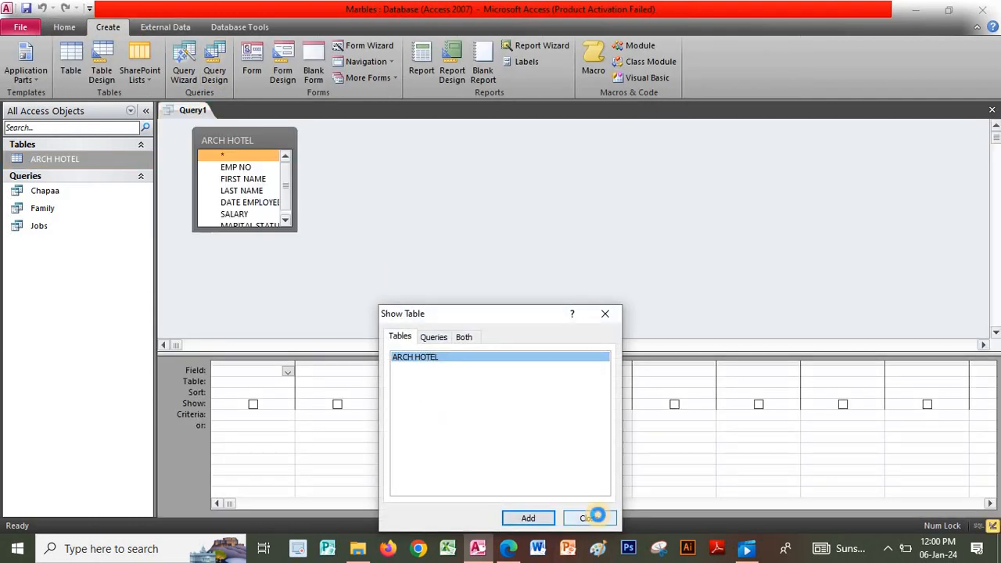
- Add all ARCH HOTEL fields, from EMP NO to MARITAL STATUS, to the query grid
left_click(247, 140)
left_click_drag(247, 140, 244, 136)
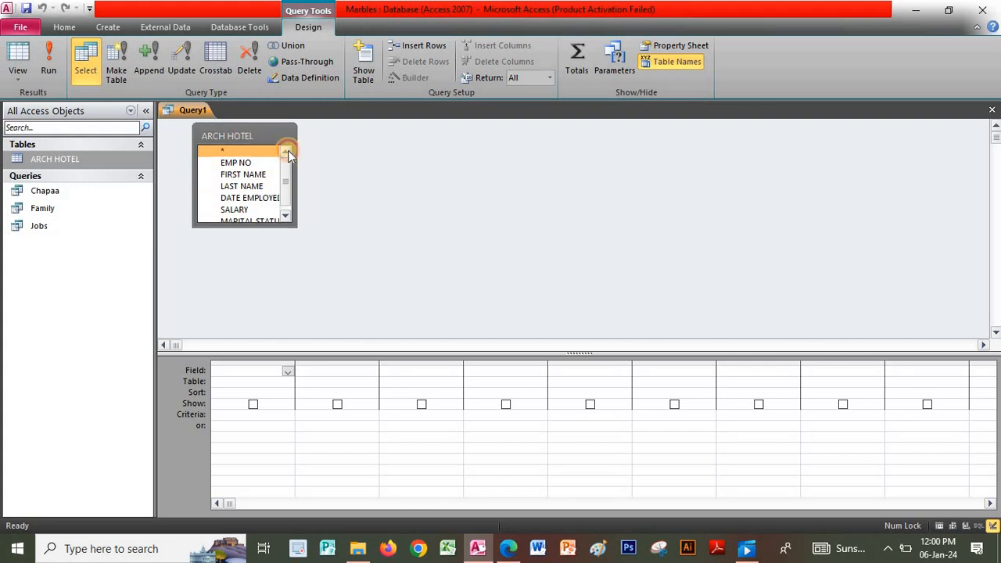
left_click(238, 136)
double_click(238, 136)
left_click_drag(239, 156, 252, 412)
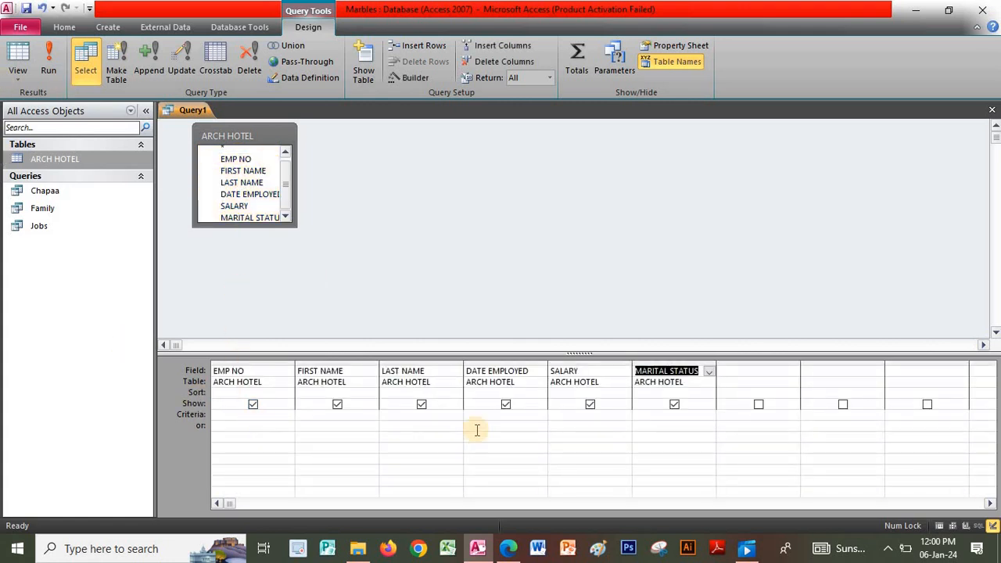
- Set the criteria to *O* for LAST NAME and >16000 for SALARY, and run the query
left_click(406, 415)
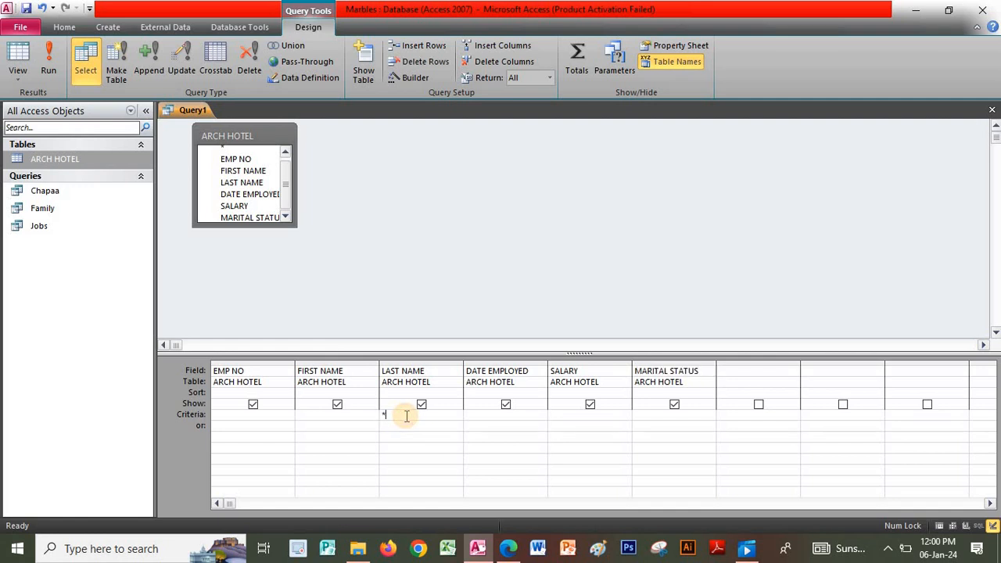
key("BackSpace")
key("Caps_Lock")
type("O*")
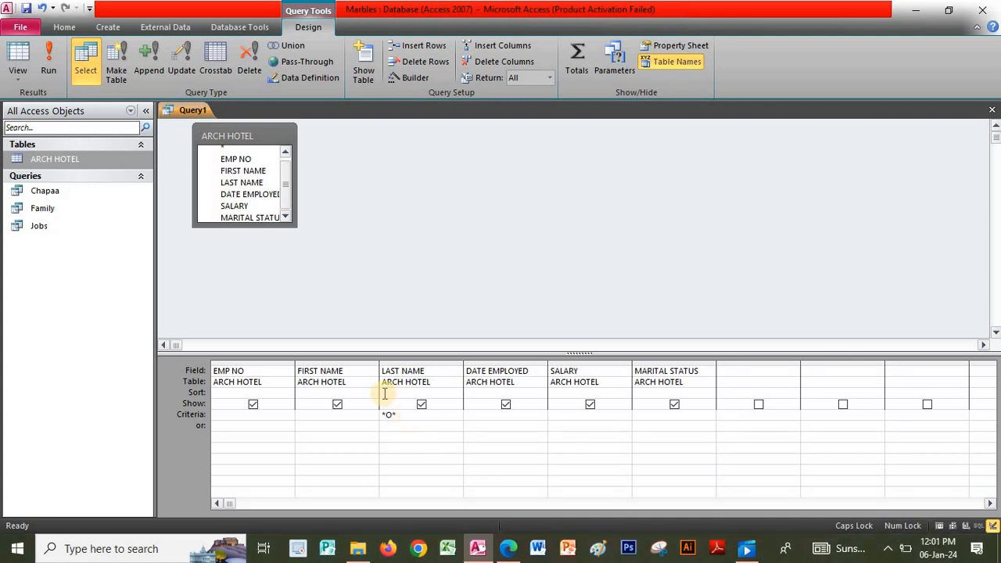
left_click(562, 417)
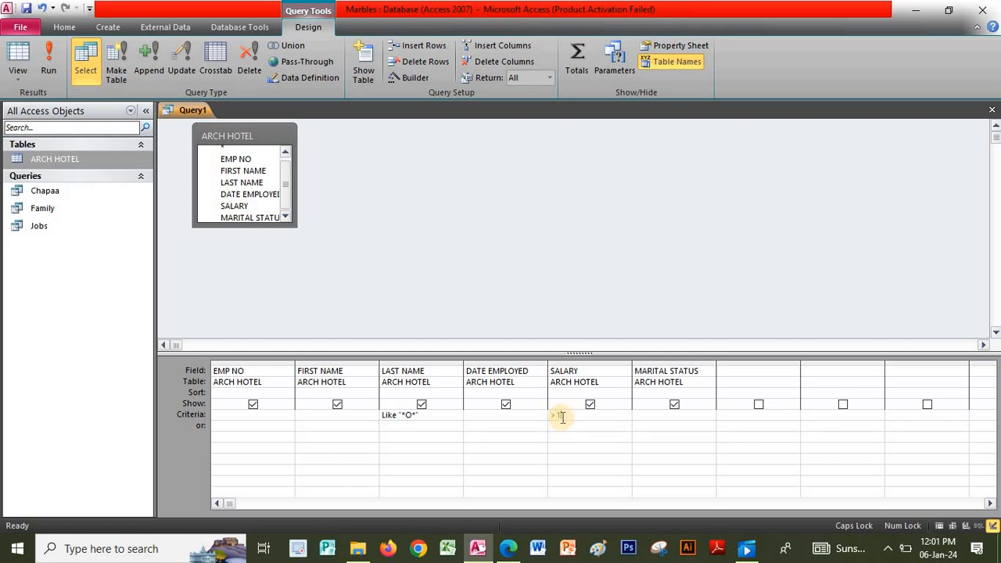
type(">16000")
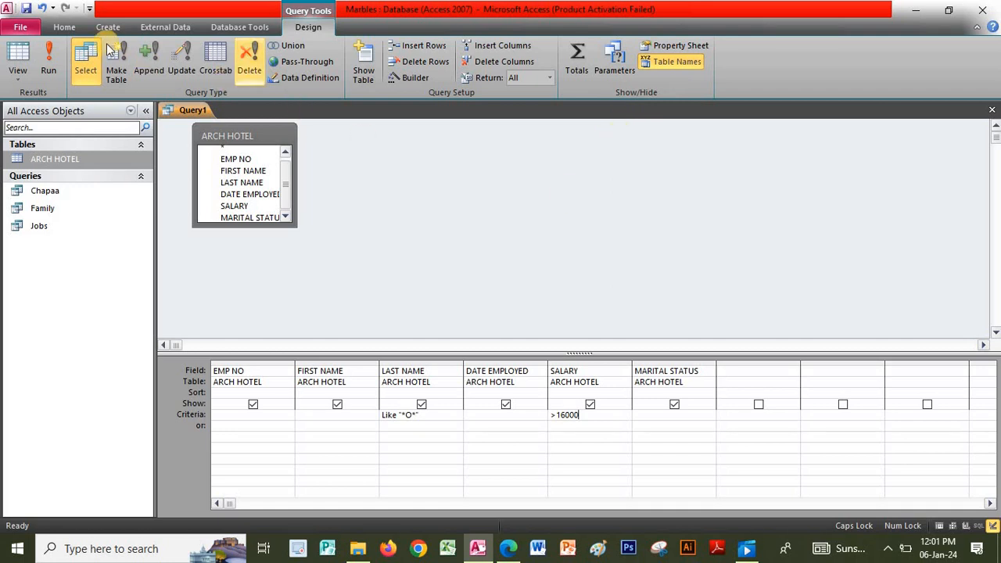
left_click(48, 61)
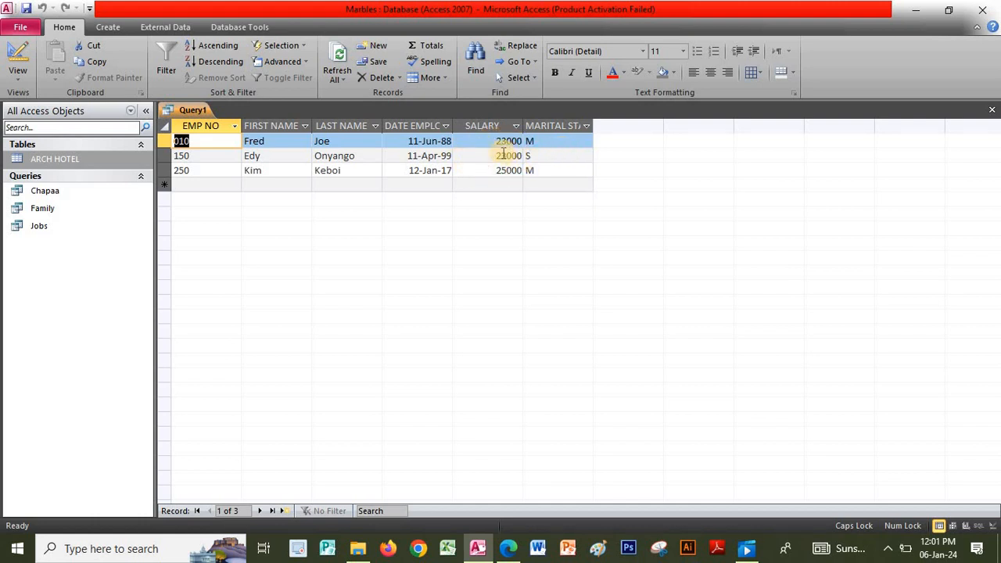
- Close the query and save it as Sambo
right_click(201, 112)
left_click(227, 132)
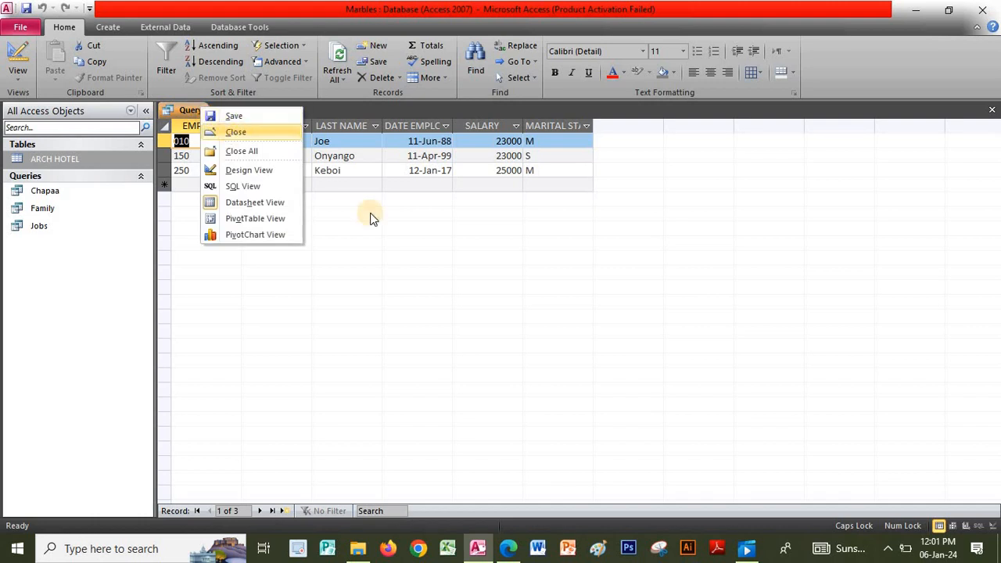
left_click(461, 312)
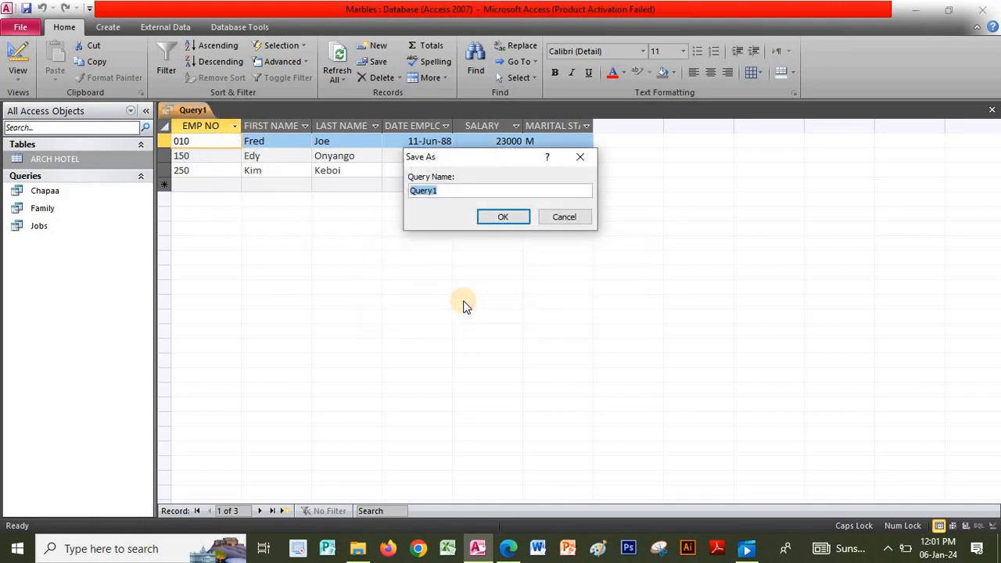
key("BackSpace")
type("S")
key("Caps_Lock")
type("ambo")
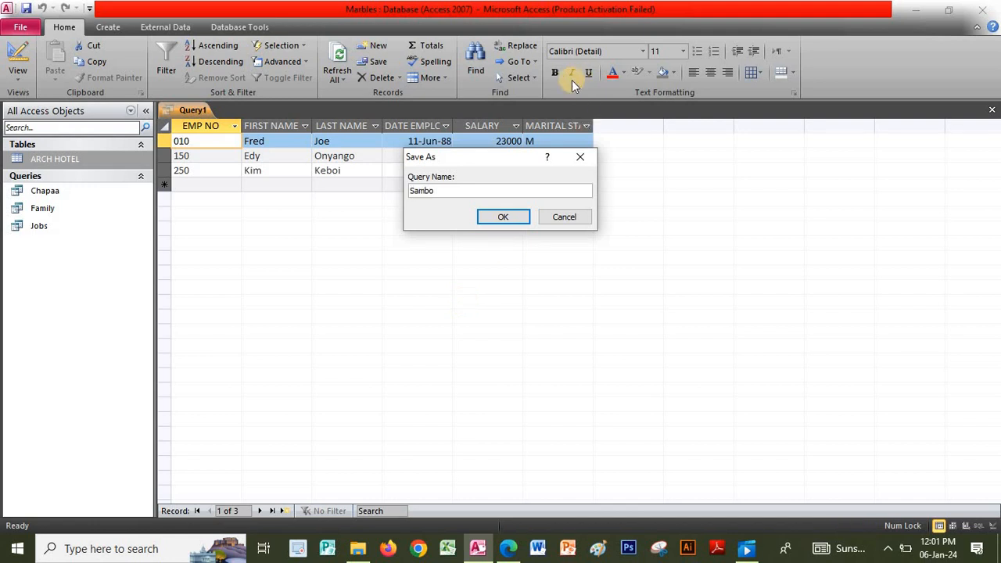
left_click(525, 217)
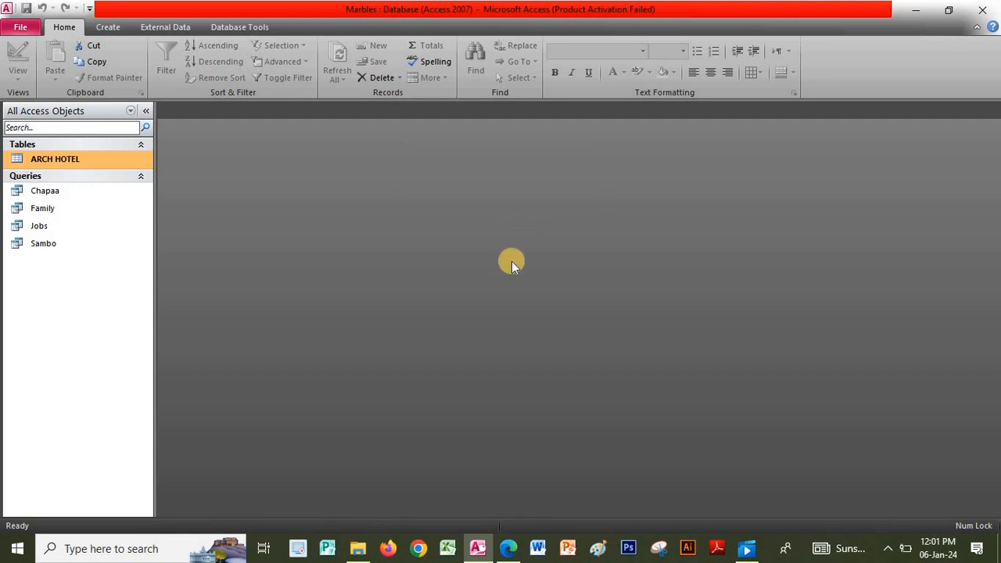
- Check the fifth task in the Edge exercise PDF, return to Access and start another design-view query on the ARCH HOTEL table
left_click(508, 548)
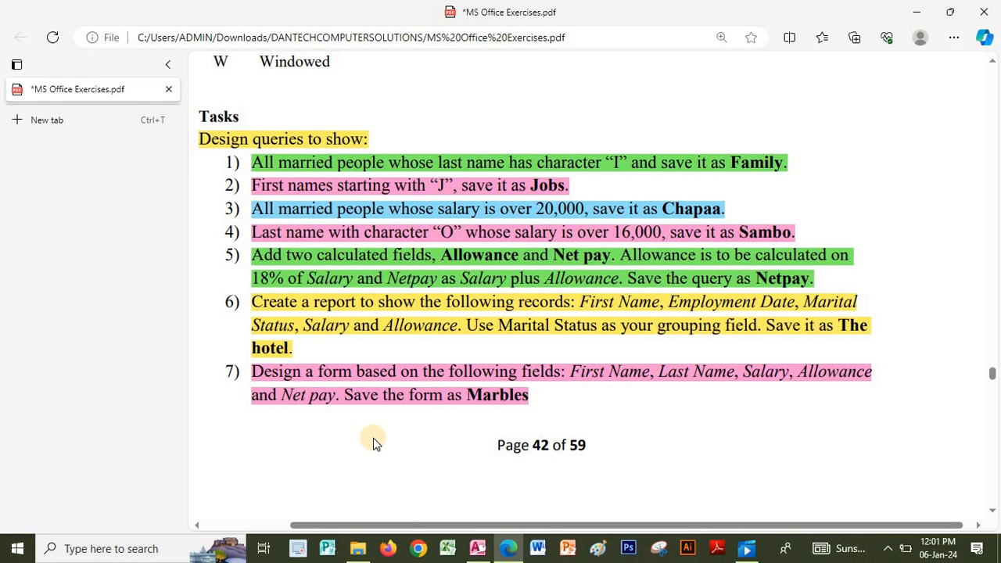
left_click(484, 552)
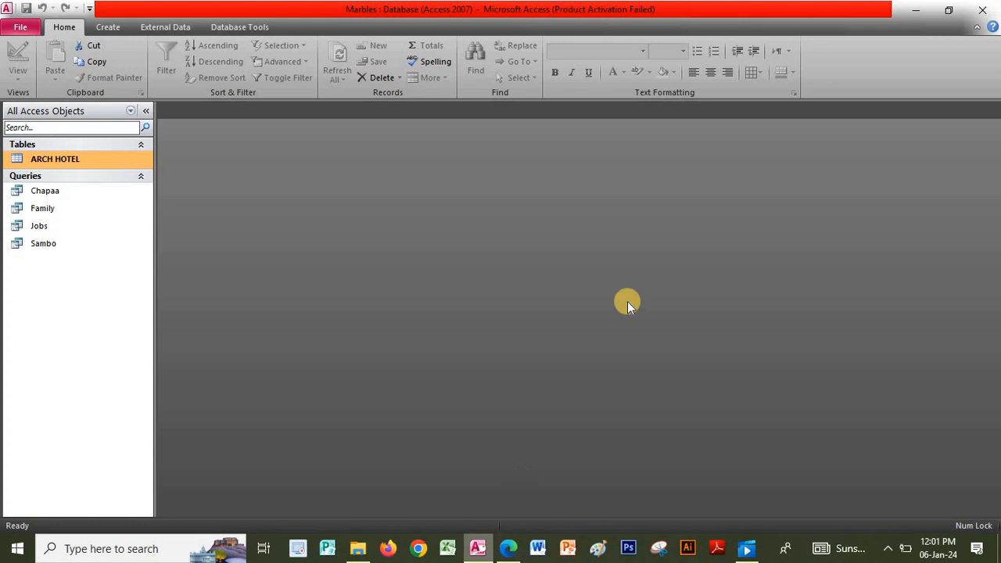
left_click(112, 28)
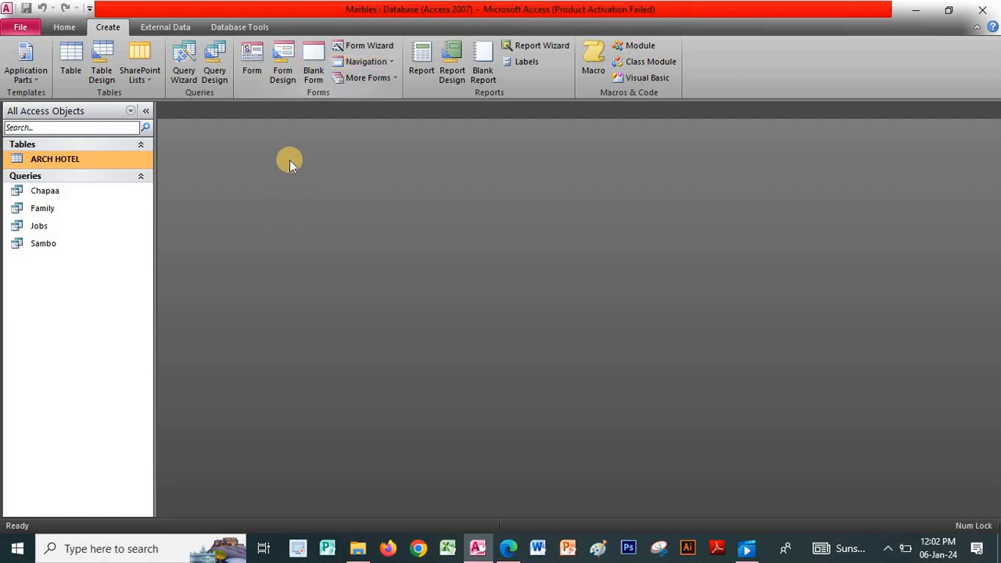
left_click(216, 64)
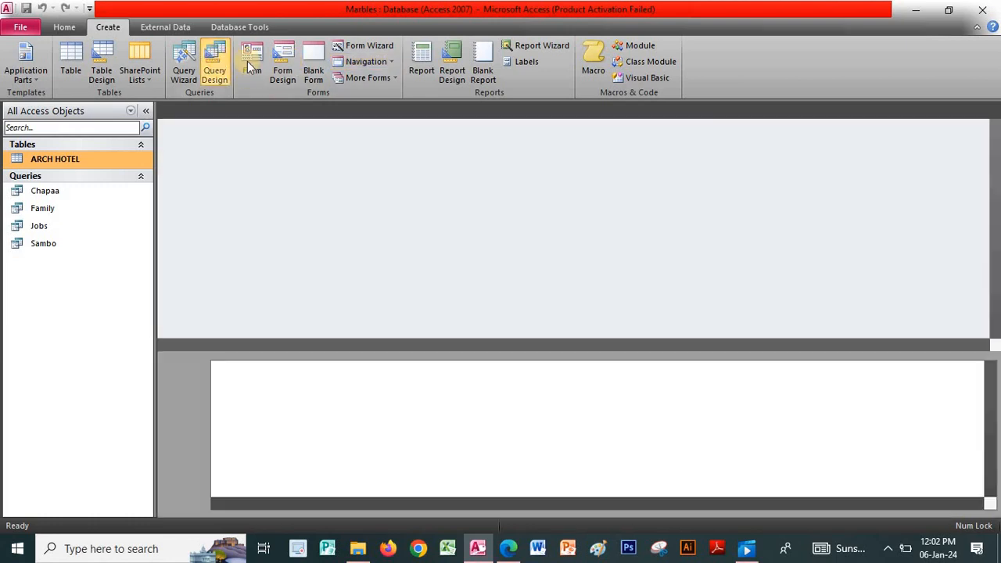
left_click(528, 518)
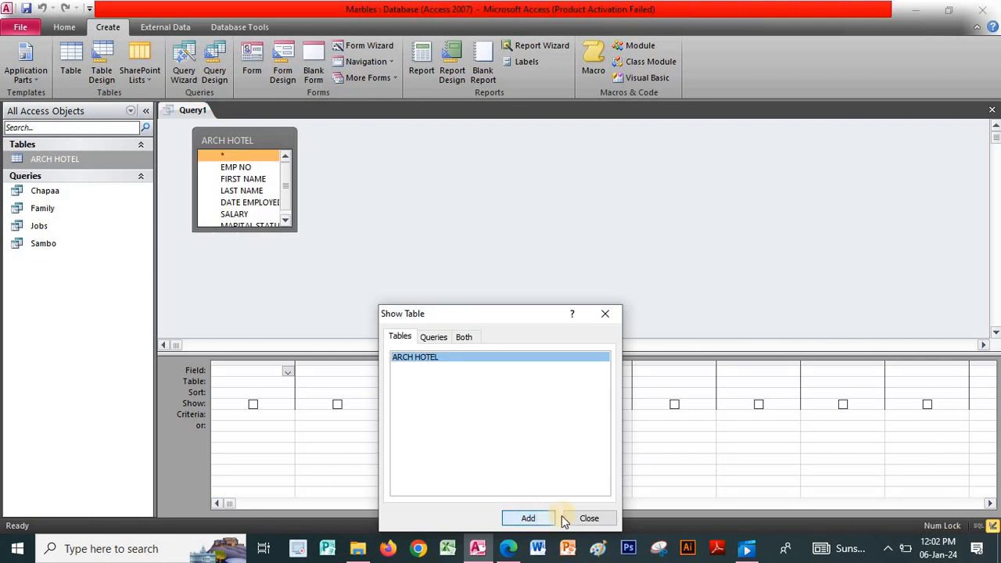
left_click(588, 518)
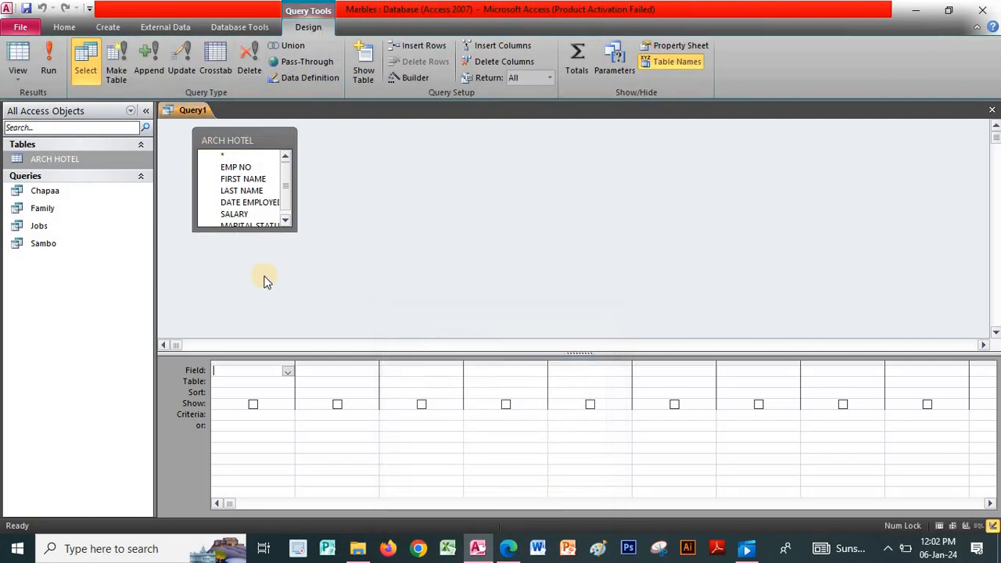
- Add all ARCH HOTEL fields to the query grid, followed by the calculated field ALLOWANCE:(0.18*SALARY)
double_click(235, 141)
left_click_drag(234, 164, 239, 464)
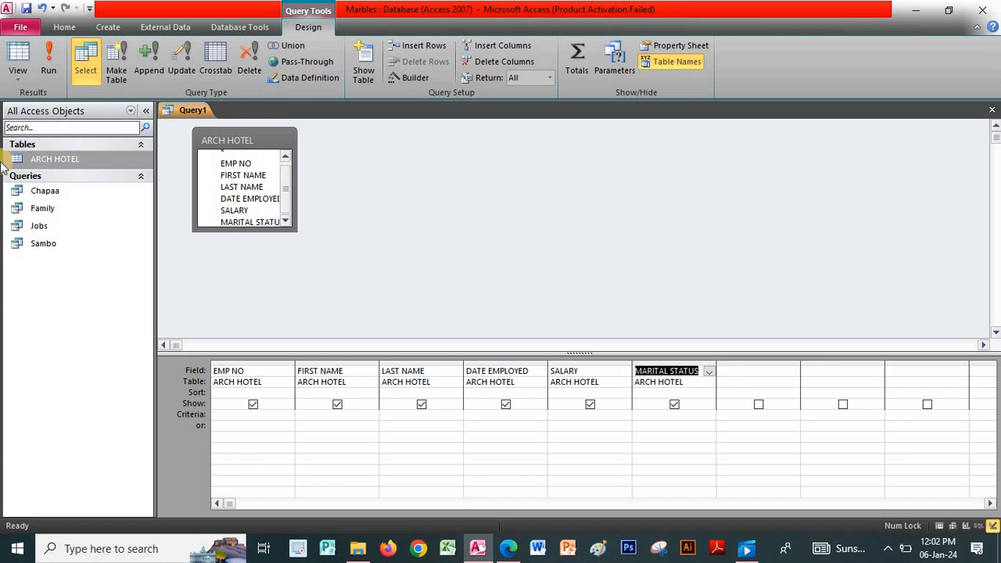
left_click(743, 372)
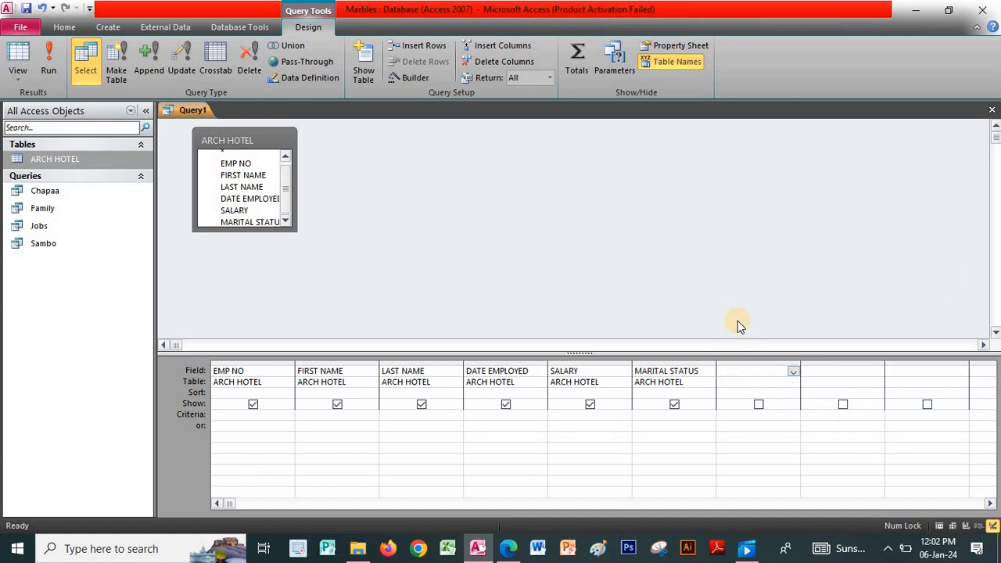
key("Caps_Lock")
type("ALLOWANCE")
type(":(0.18")
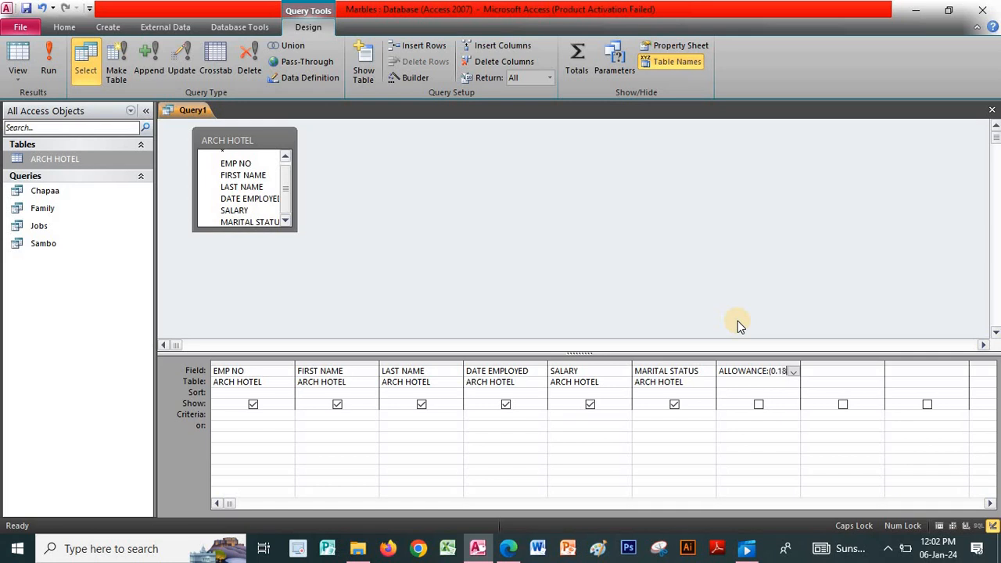
type("*SALARY)")
- Add the calculated field NETPAY:(SALARY+ALLOWANCE) in the column after ALLOWANCE, and run the query
left_click(837, 369)
type("NETPAY")
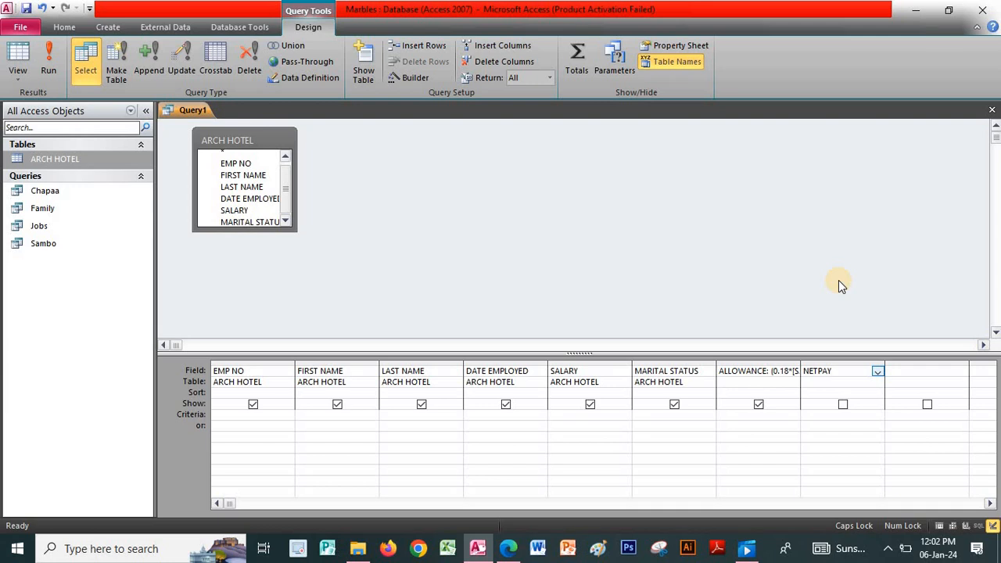
type(":(")
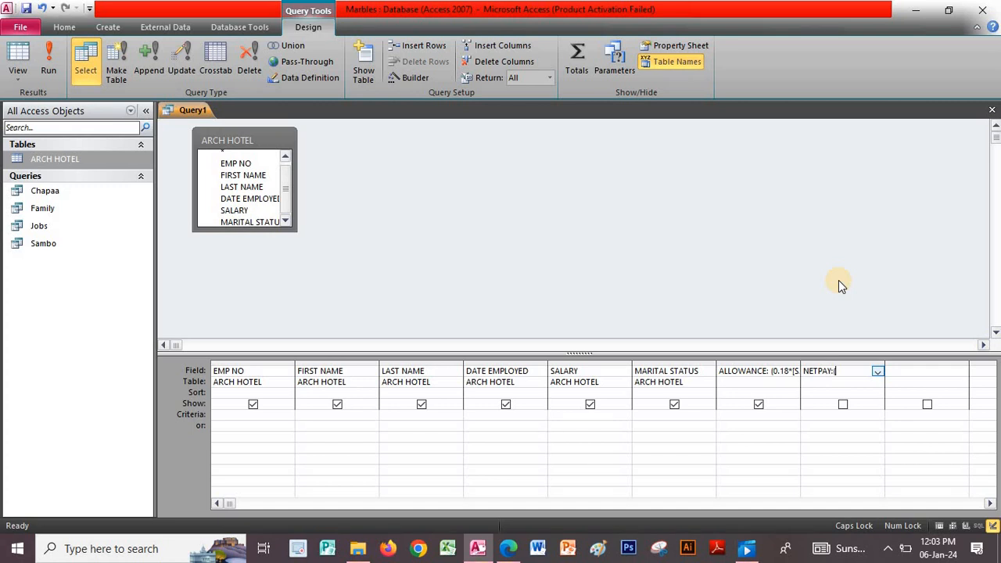
type("SALAR")
type("Y")
type("+ALLOWA")
type("NCE")
type(")")
left_click(49, 58)
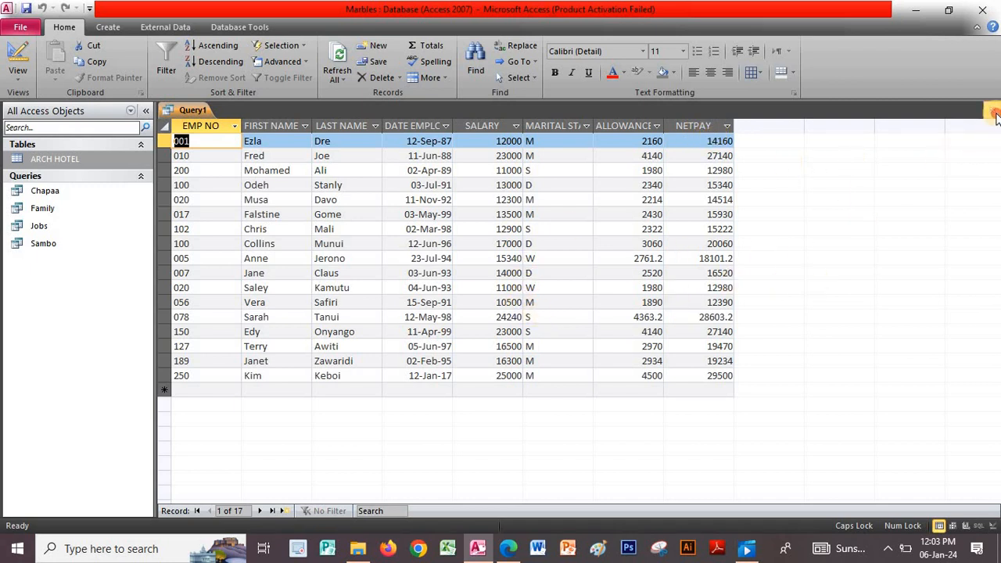
- Close the query and save it as Netpay
left_click(991, 109)
left_click(443, 312)
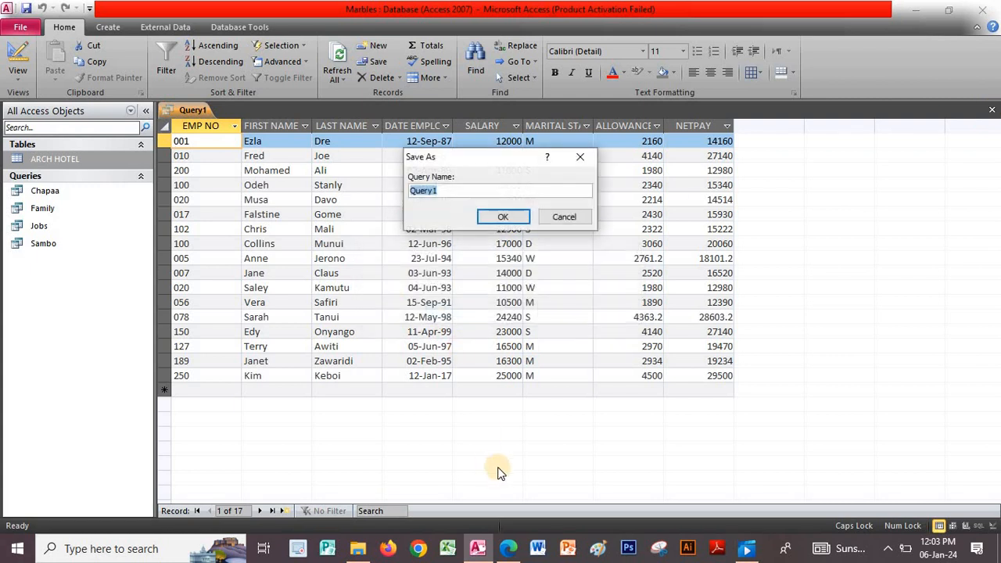
type("N")
key("Caps_Lock")
type("et")
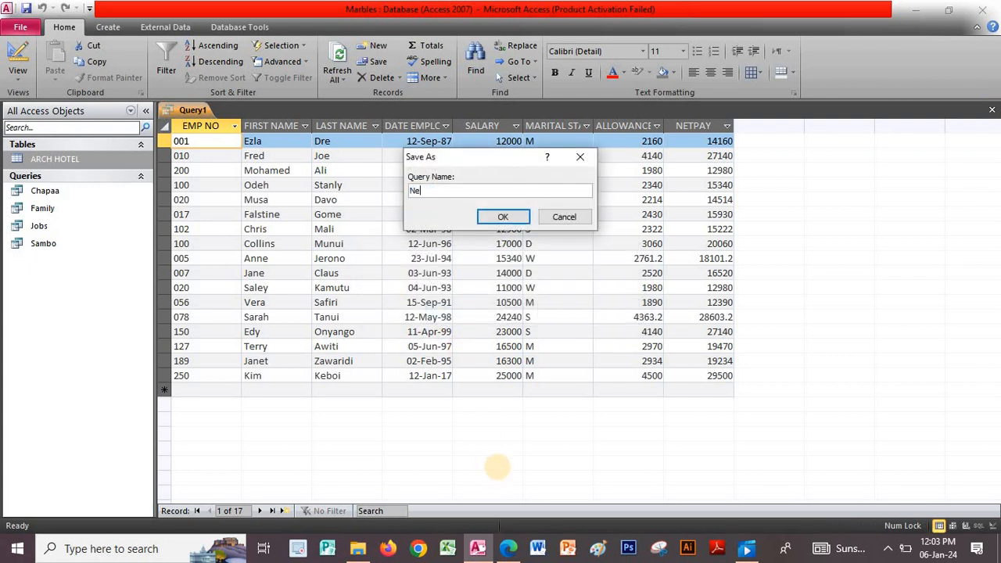
key("Caps_Lock")
type("PAY")
key("BackSpace")
key("BackSpace")
key("BackSpace")
key("Caps_Lock")
type("pay")
left_click(504, 218)
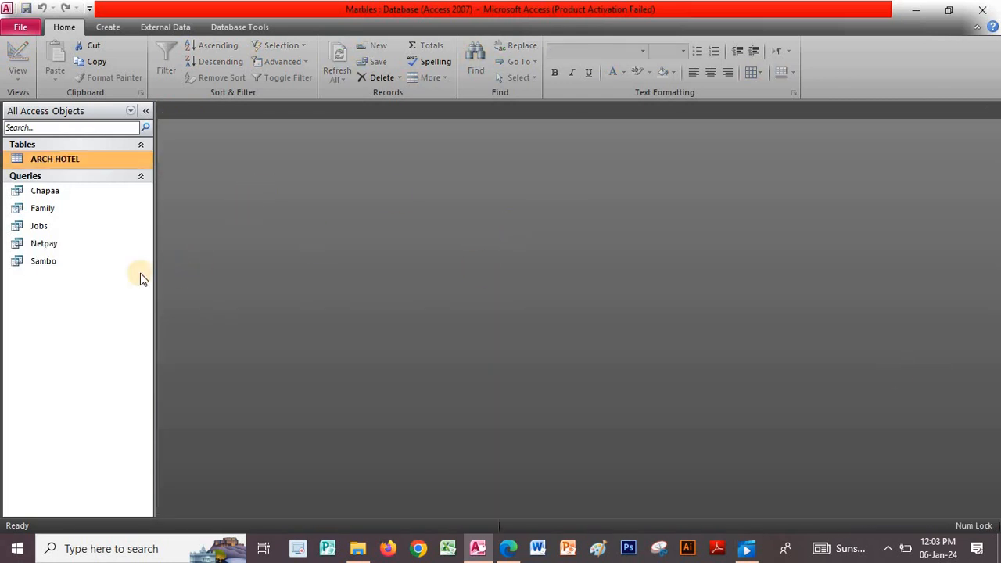
- Select the Netpay query, check the sixth task in the Edge exercise PDF, return to Access and start the Report Wizard
left_click(85, 245)
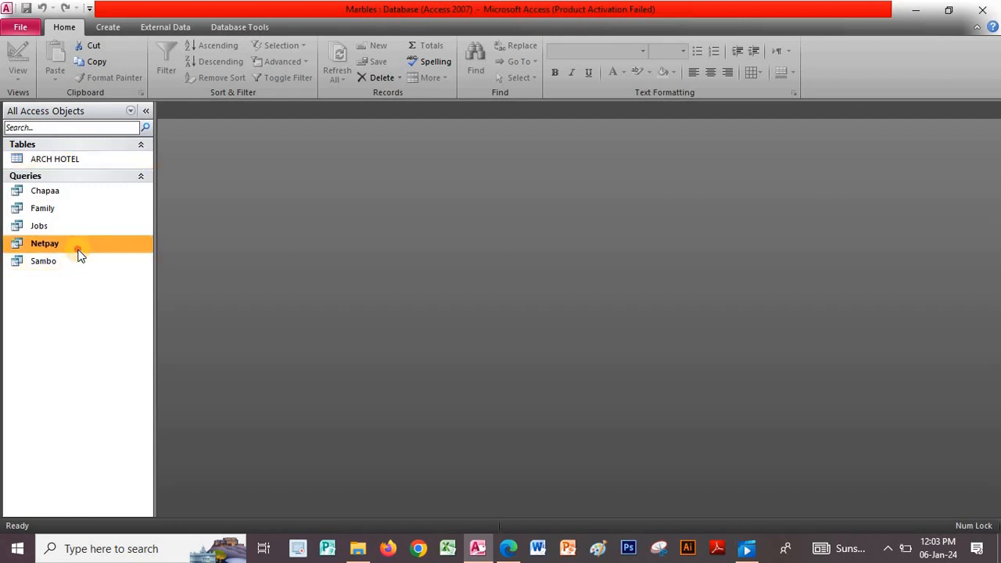
double_click(94, 251)
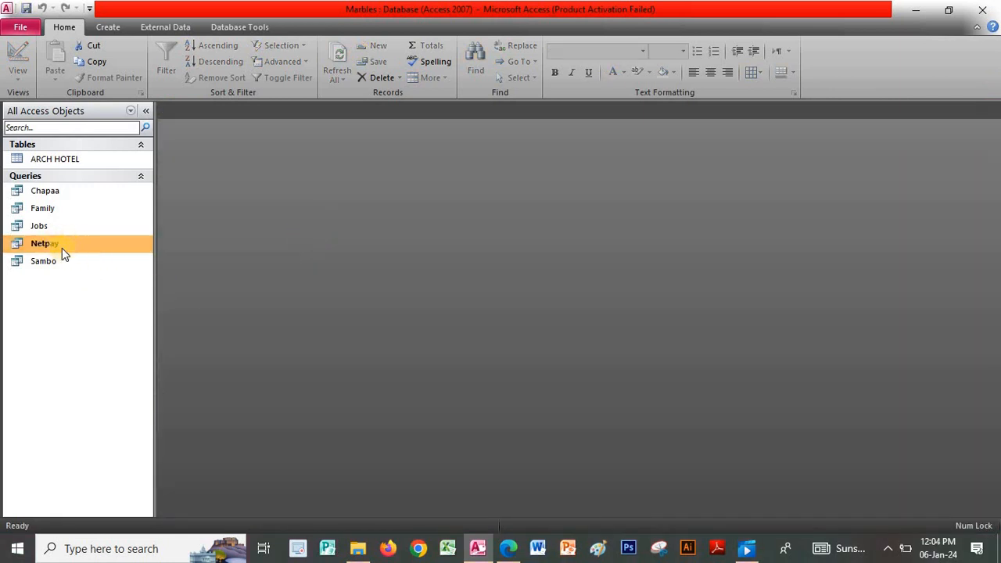
left_click(508, 548)
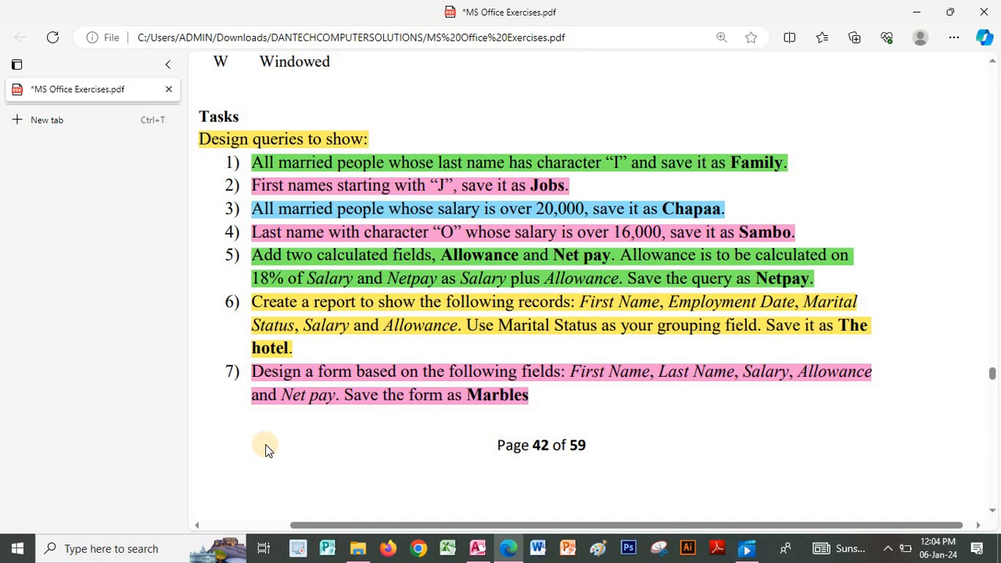
left_click(476, 547)
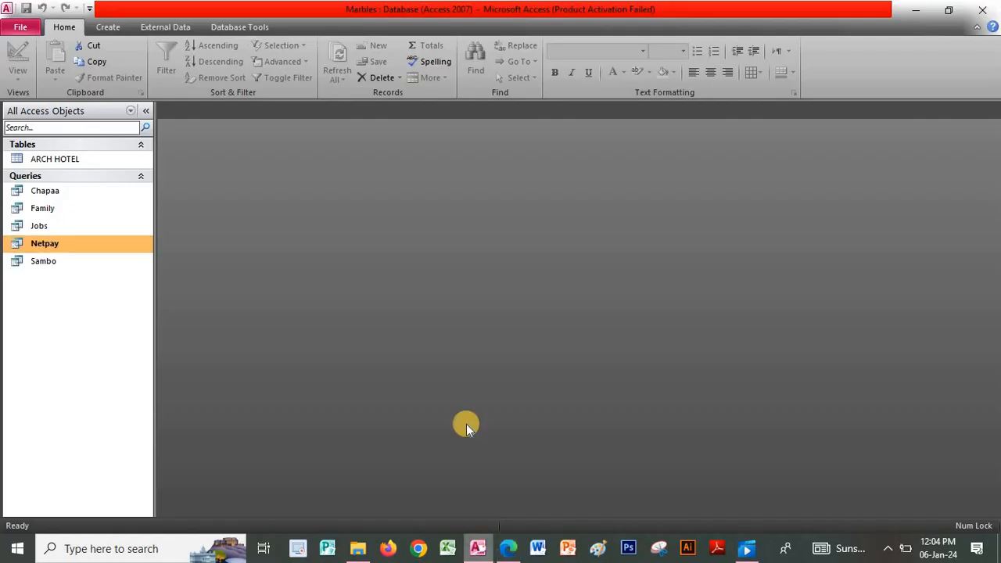
left_click(110, 28)
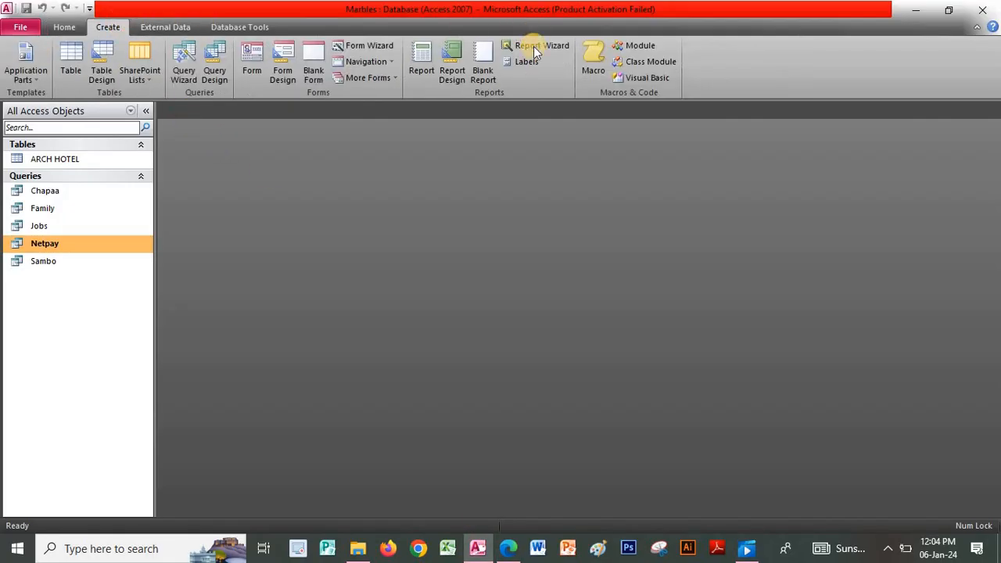
left_click(532, 46)
left_click(533, 46)
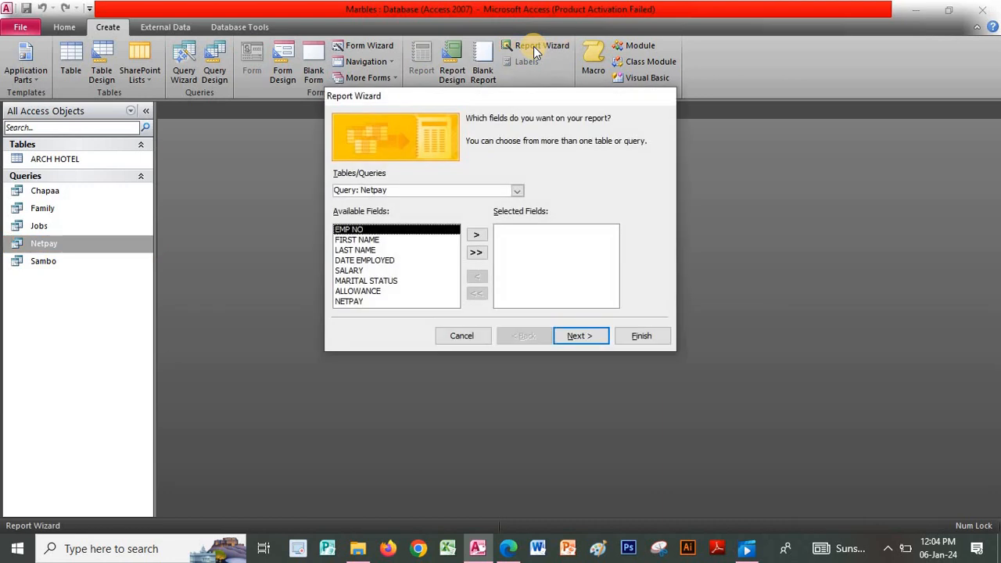
- Include FIRST NAME, DATE EMPLOYED, MARITAL STATUS, SALARY and ALLOWANCE from the Netpay query, in that order, as the report's fields
left_click(381, 249)
left_click(393, 240)
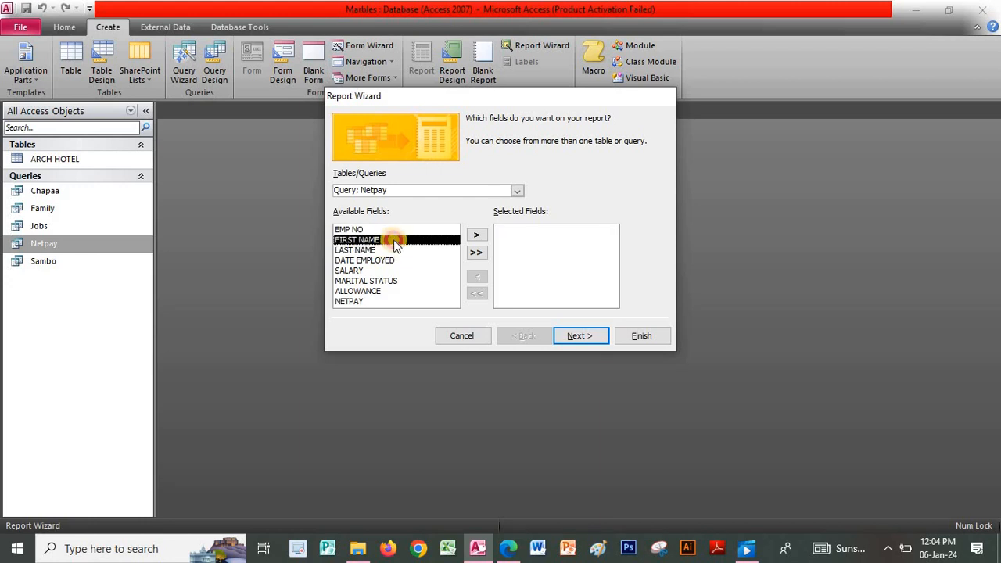
left_click(476, 235)
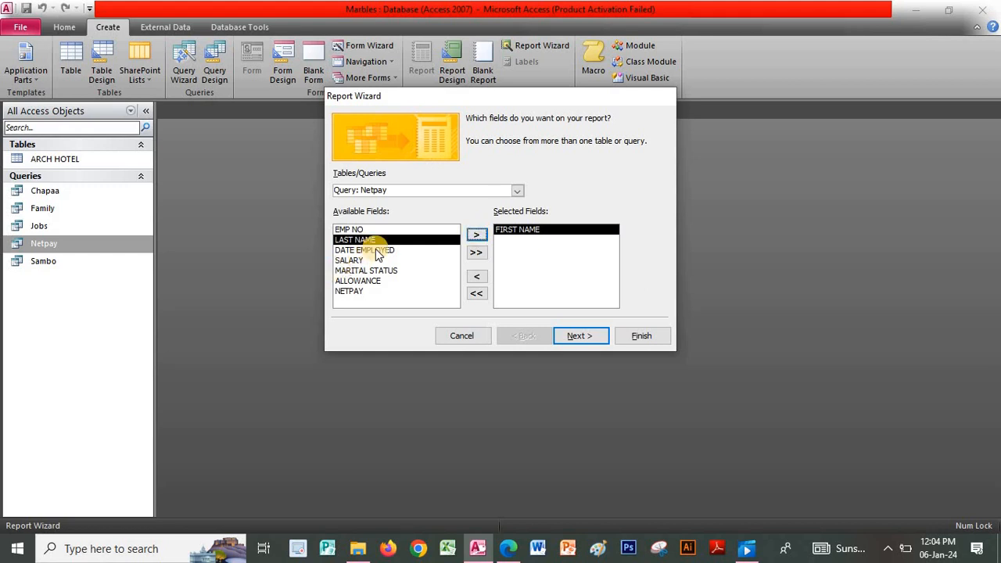
left_click(401, 250)
left_click(477, 234)
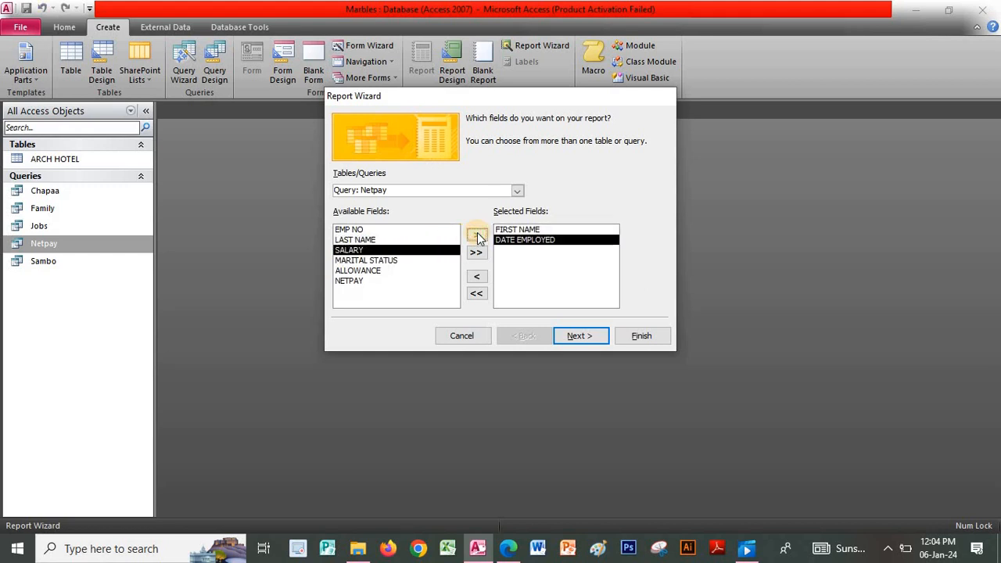
left_click(364, 260)
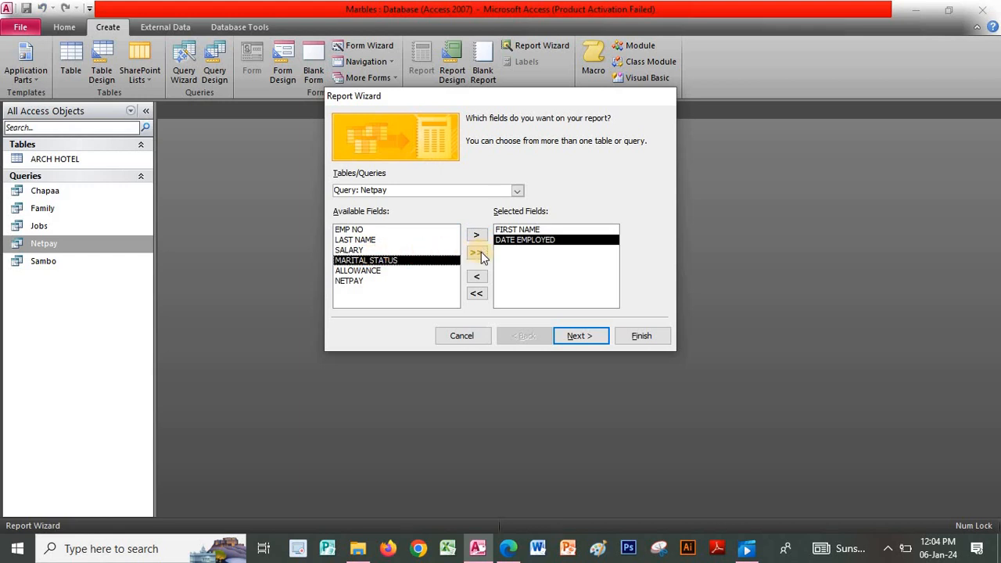
left_click(477, 235)
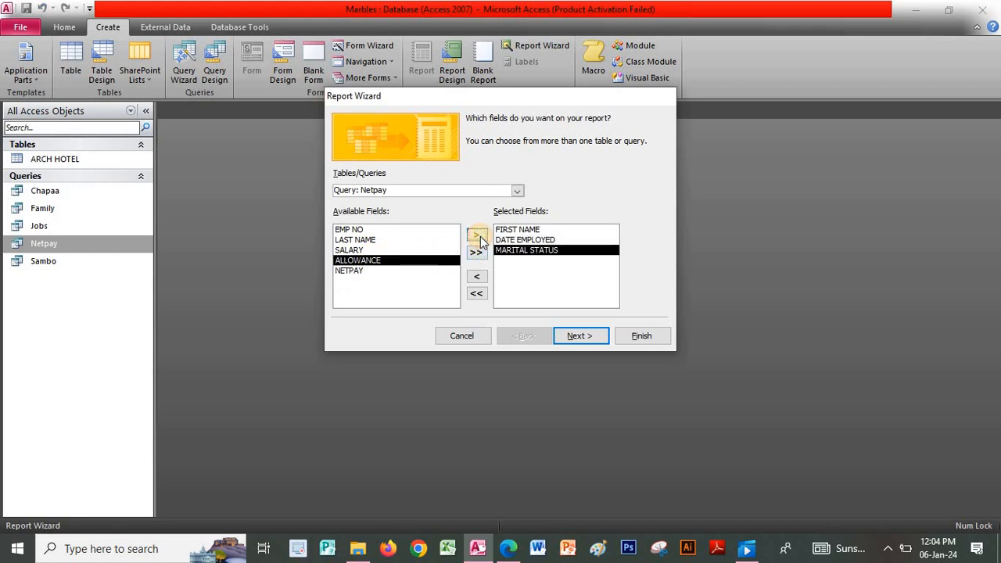
left_click(351, 250)
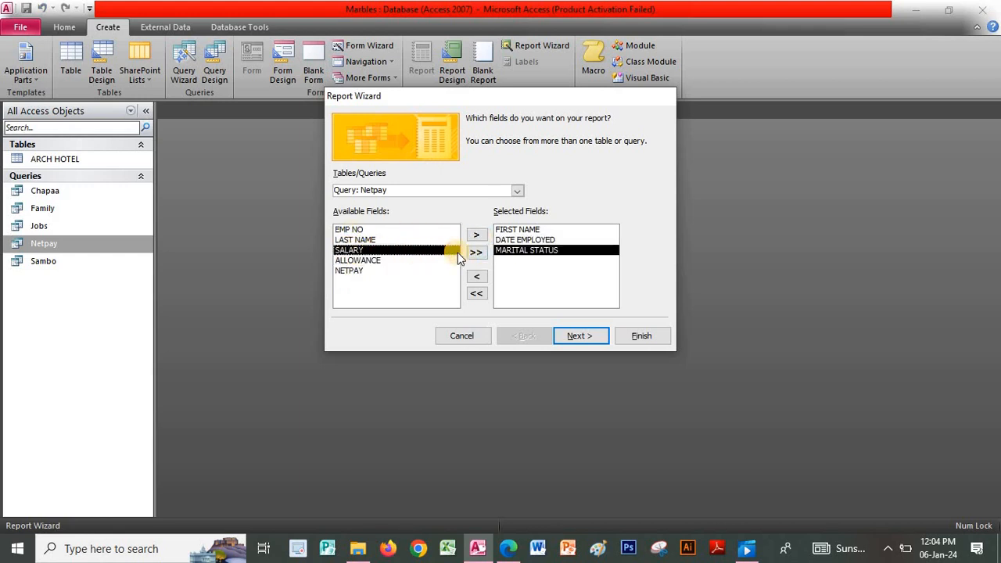
left_click(475, 235)
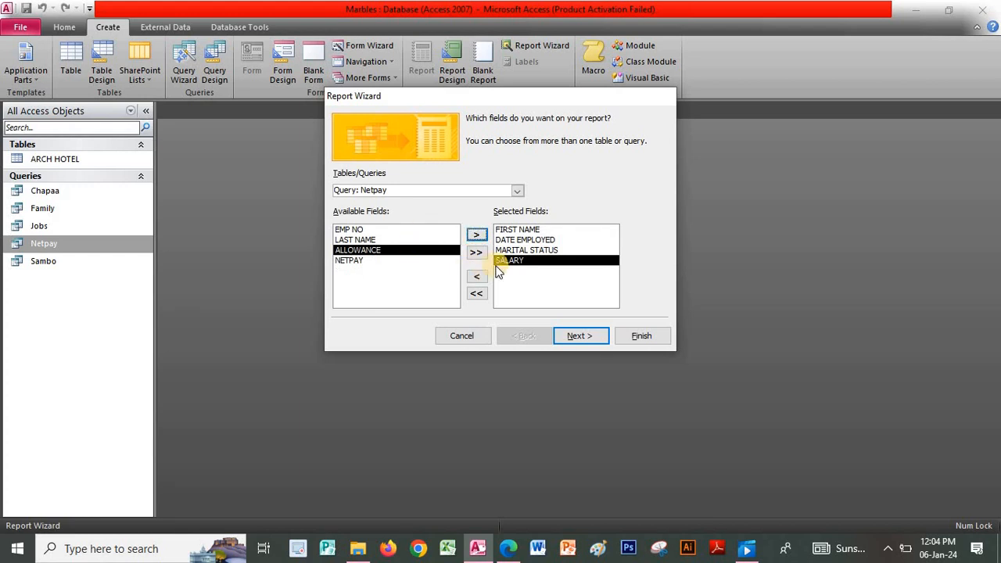
left_click(428, 250)
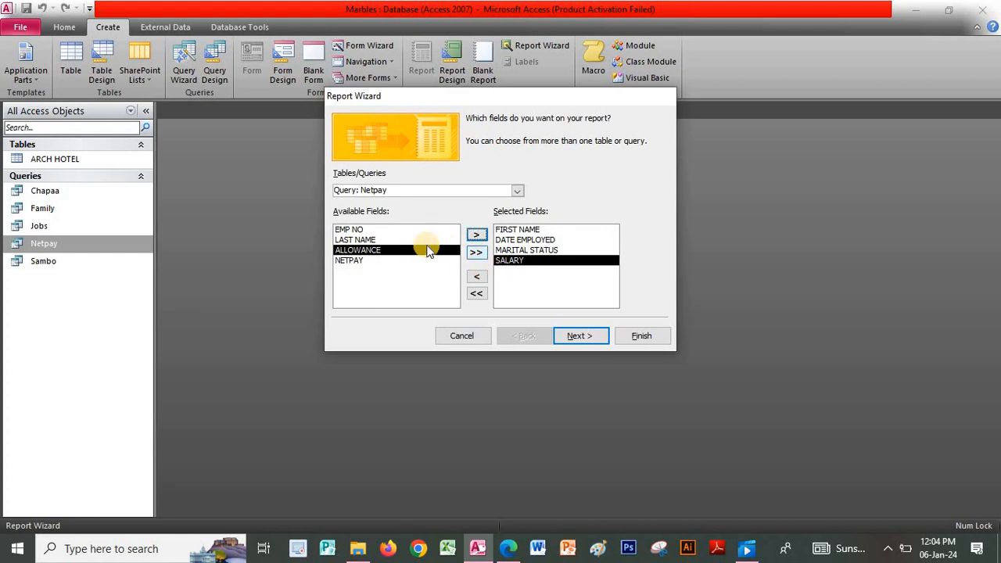
left_click(481, 237)
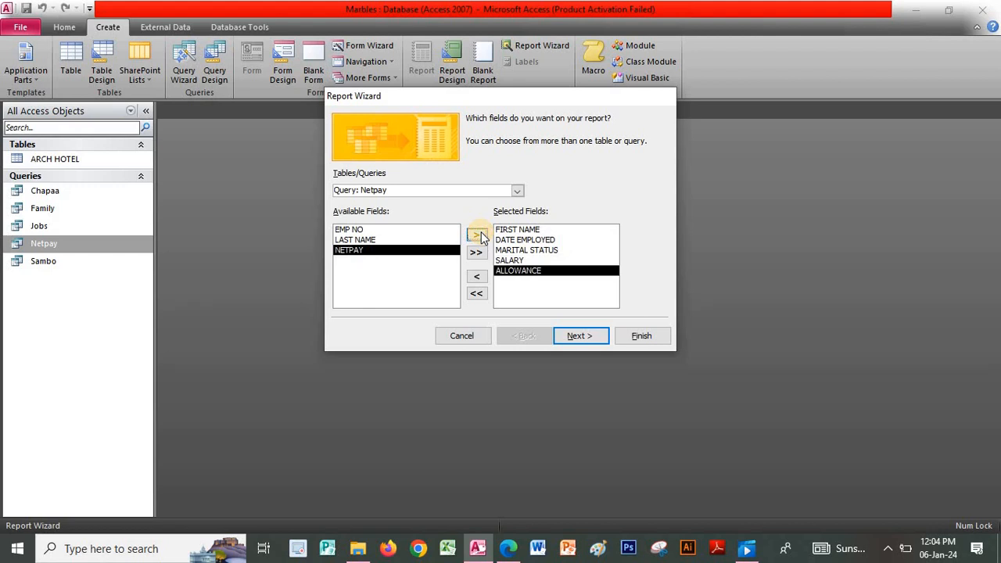
double_click(571, 271)
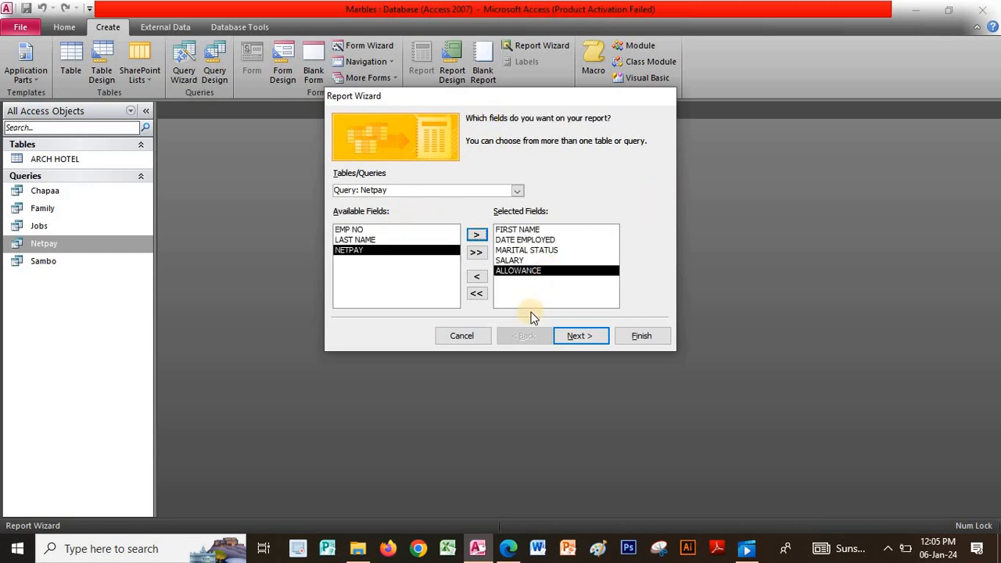
left_click(585, 336)
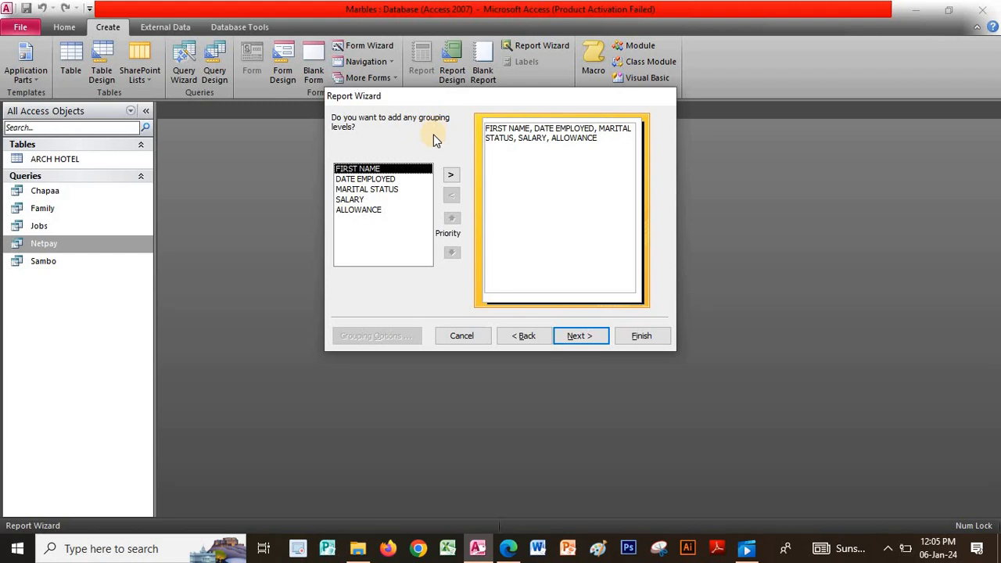
- Group the report by MARITAL STATUS, without adding a sort order, and accept the Stepped layout in Portrait orientation
left_click(380, 189)
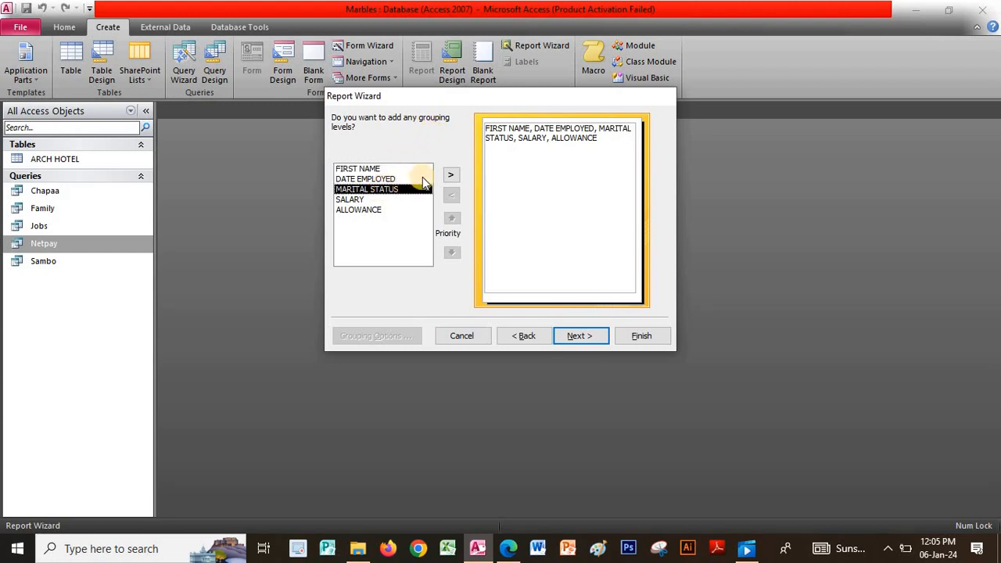
left_click(451, 177)
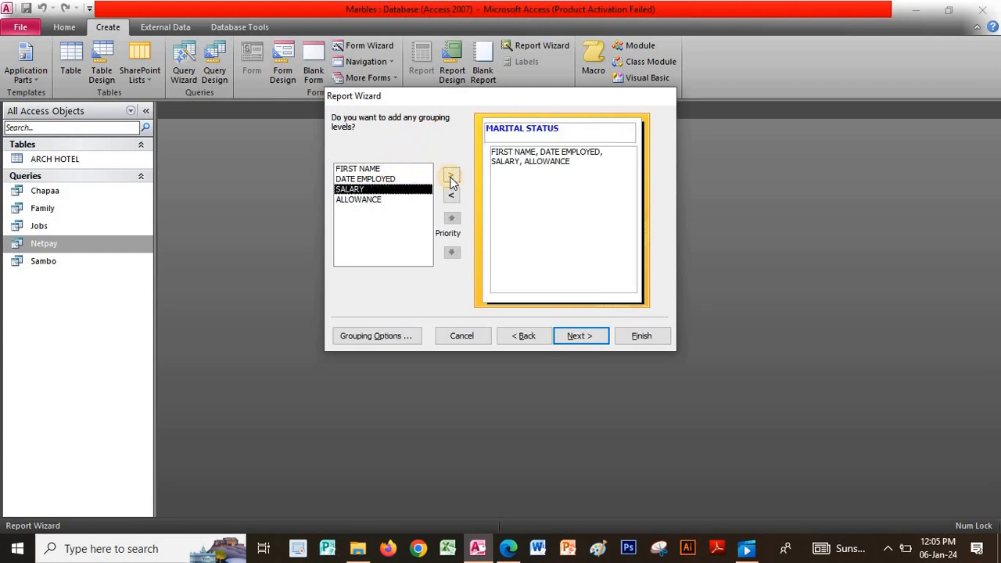
left_click(592, 337)
left_click(592, 337)
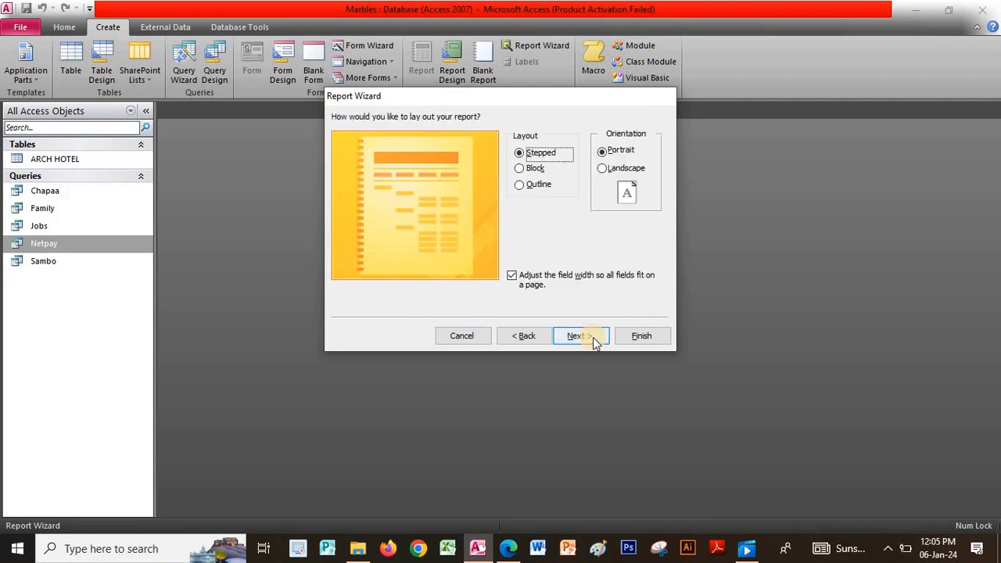
left_click(593, 337)
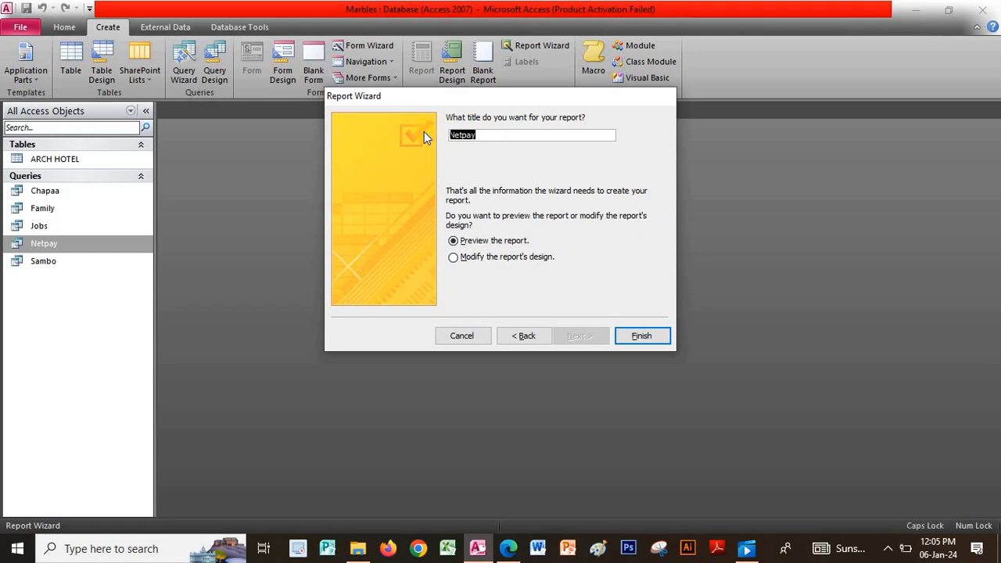
- Title the report The Hotel and finish the wizard with the report opened in preview
type("The")
key("Caps_Lock")
type("GH")
key("BackSpace")
key("BackSpace")
type("H")
key("Caps_Lock")
type("otel")
left_click(639, 334)
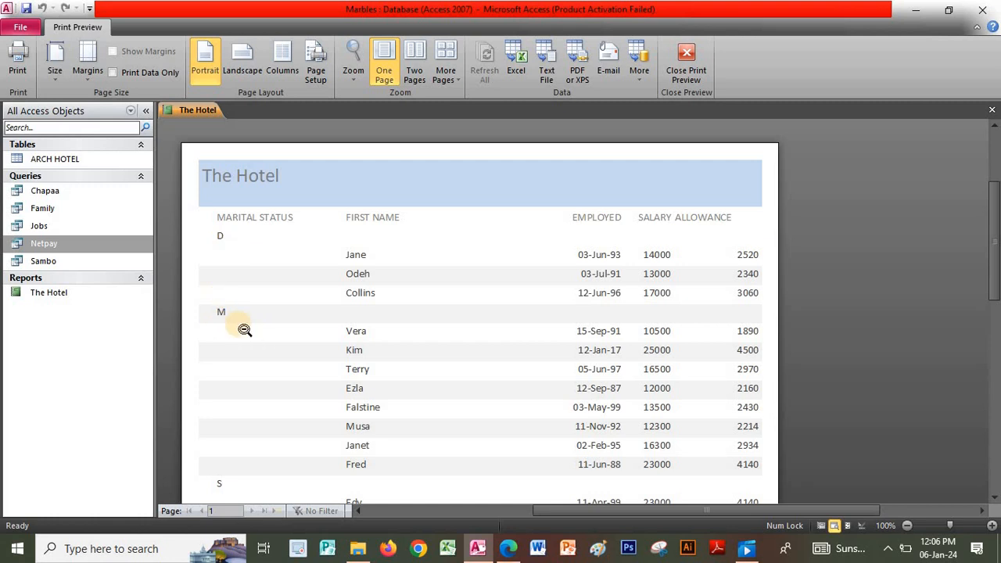
- Look through the grouped records in The Hotel report down to the last group, and close the report
scroll(244, 338, "down", 1)
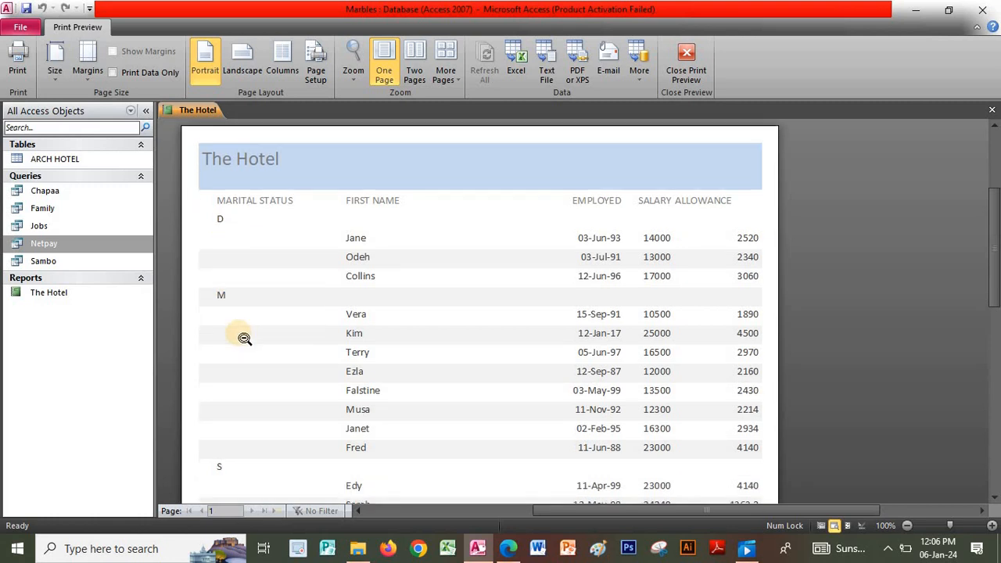
scroll(243, 337, "down", 1)
scroll(244, 338, "down", 3)
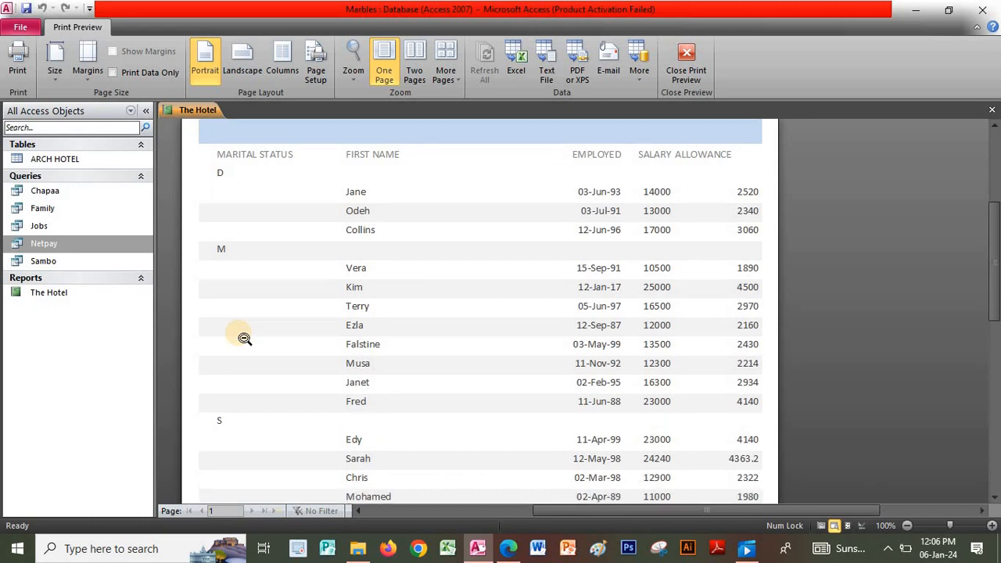
scroll(244, 338, "down", 5)
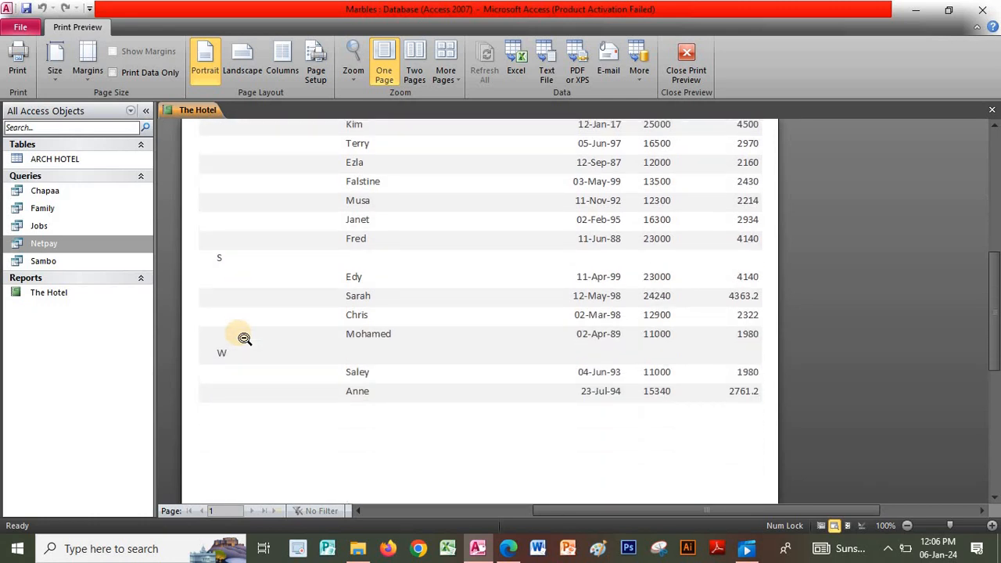
scroll(244, 337, "up", 10)
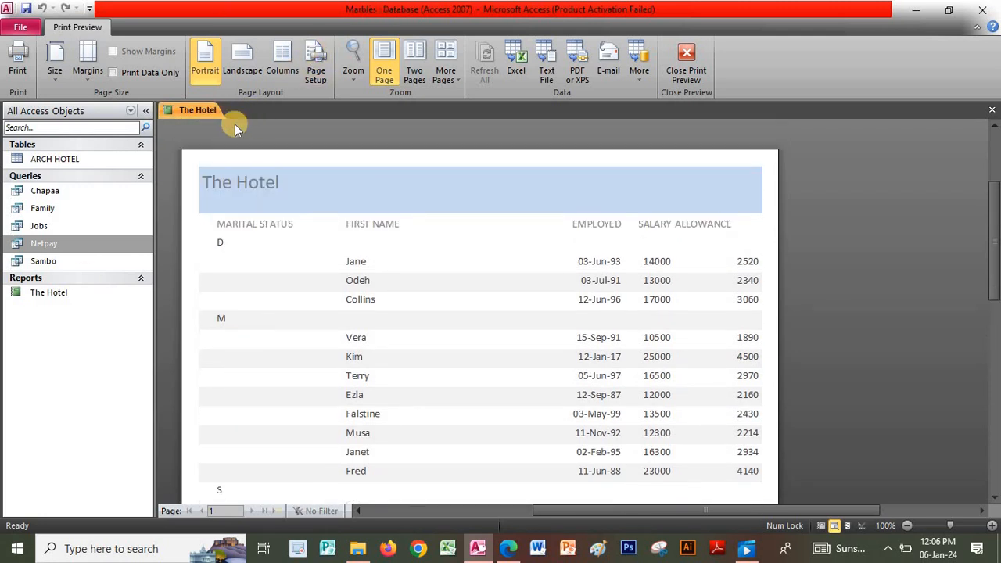
left_click(994, 111)
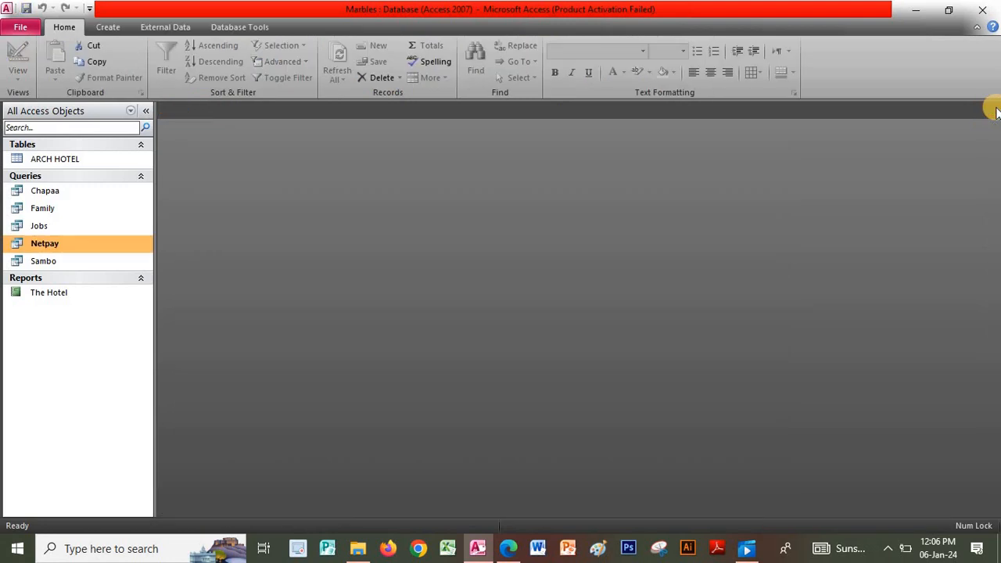
- Check the seventh task in the Edge exercise PDF, return to Access and start the Form Wizard on the Netpay query
left_click(510, 548)
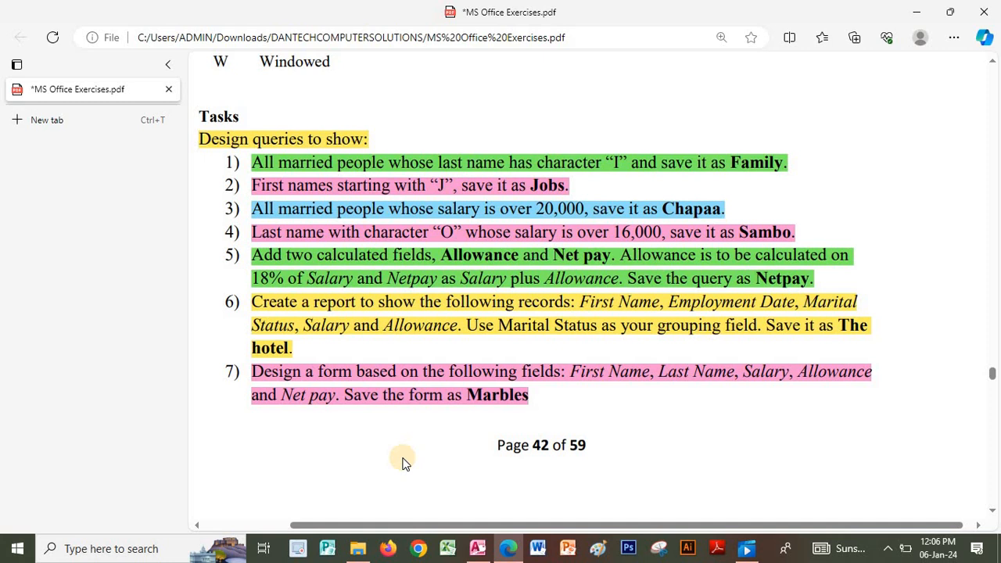
left_click(477, 547)
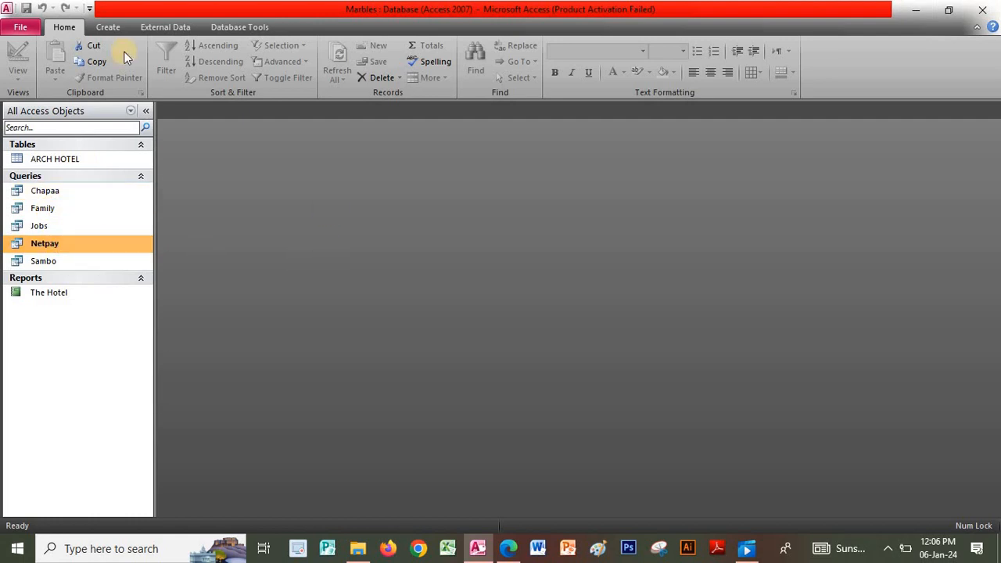
left_click(107, 26)
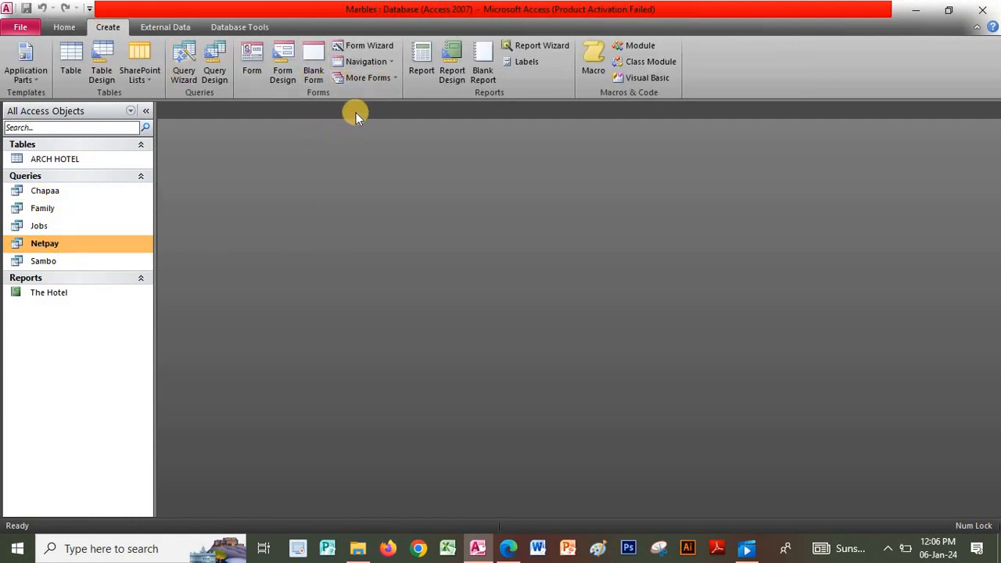
left_click(372, 47)
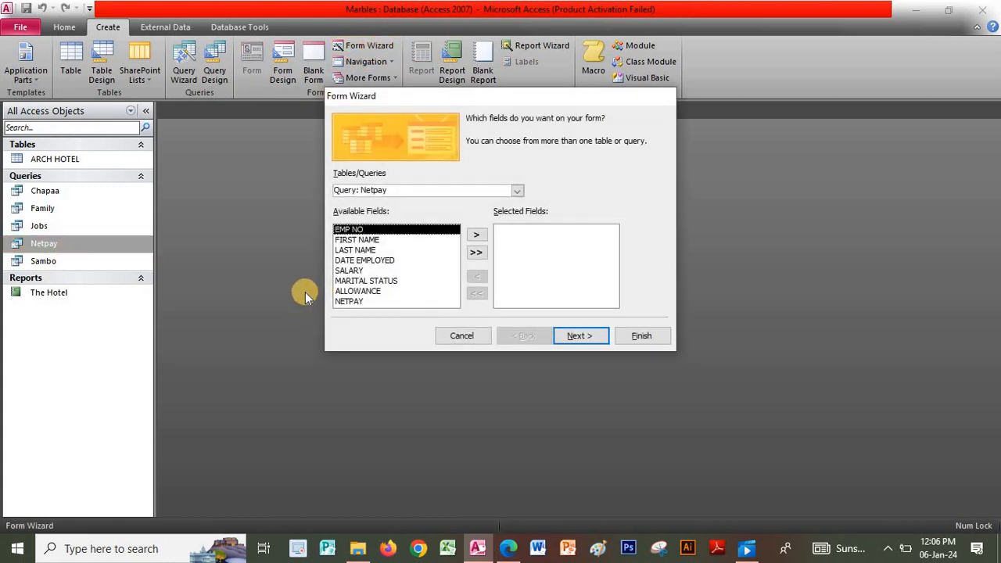
- Add the FIRST NAME, LAST NAME, SALARY, ALLOWANCE and NETPAY fields from the Netpay query to the form and continue to the layout choice
left_click(378, 241)
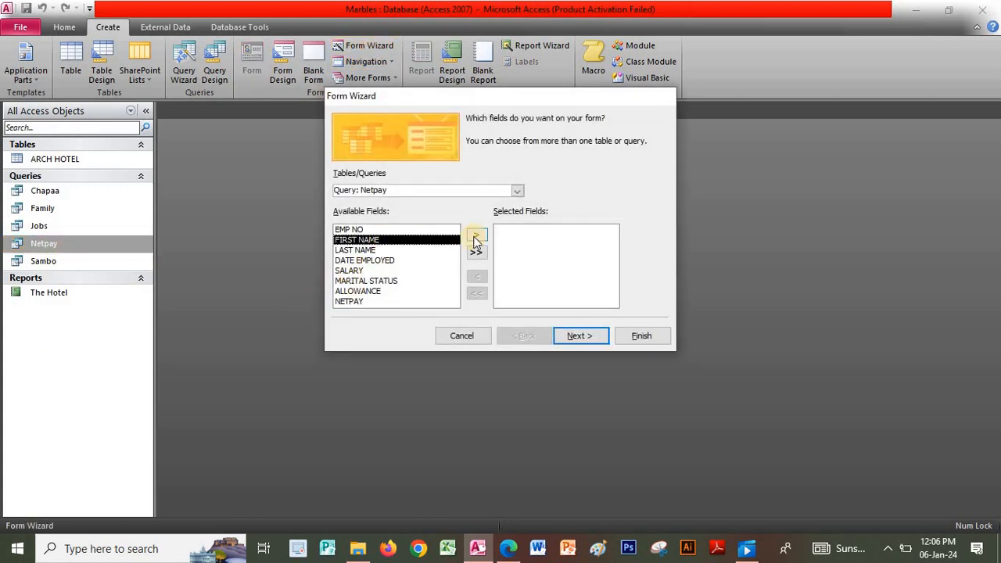
left_click(475, 235)
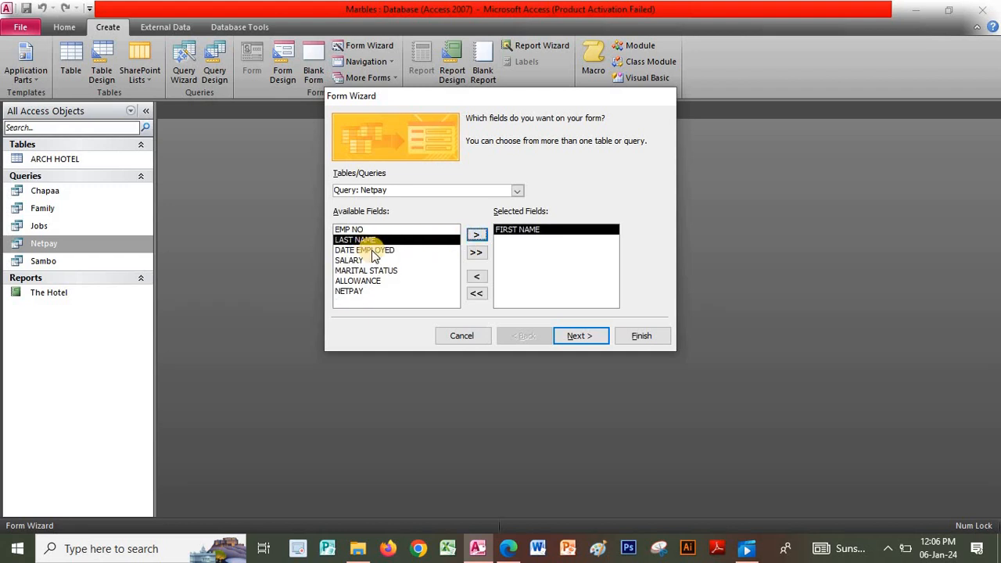
left_click(475, 234)
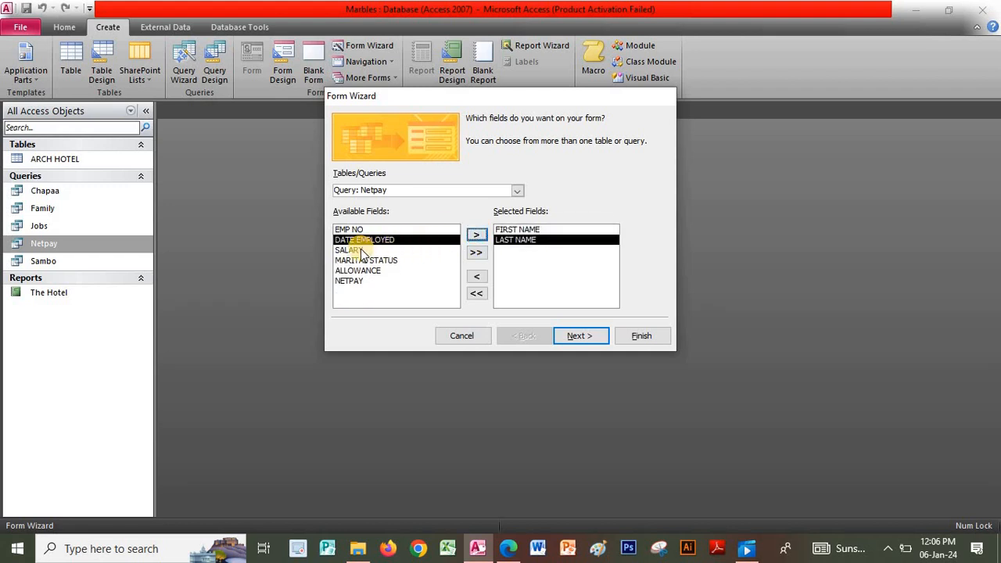
left_click(367, 251)
left_click(475, 234)
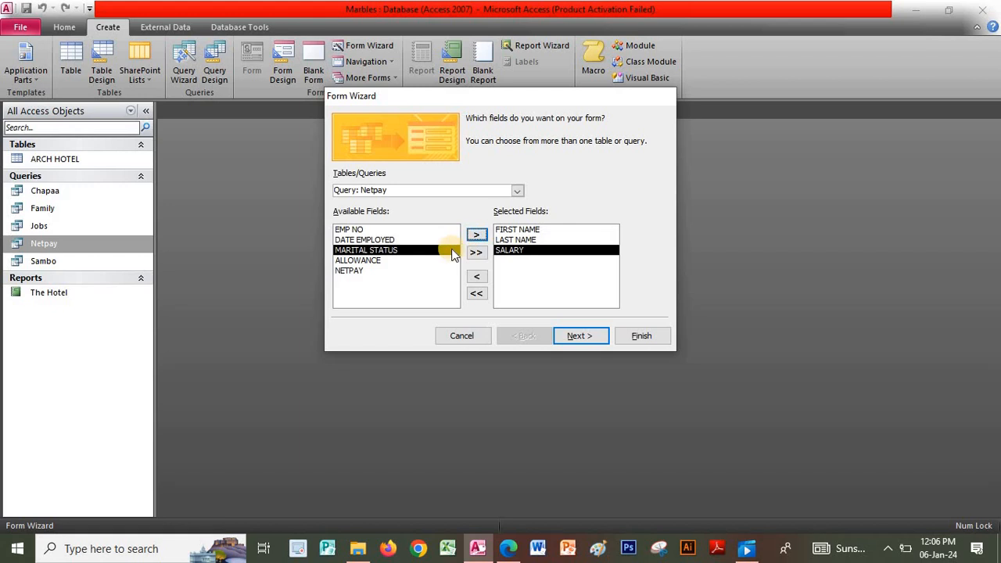
left_click(383, 260)
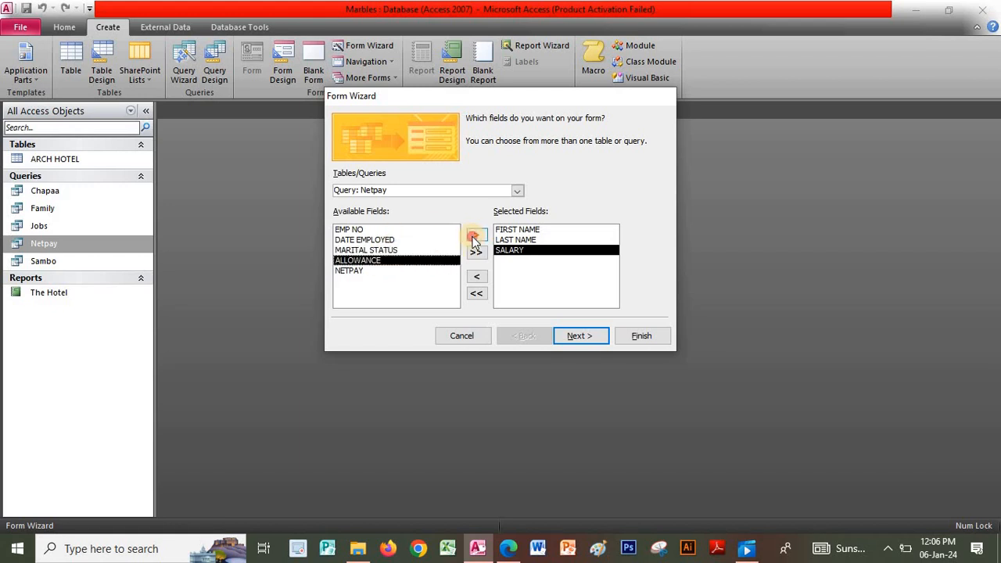
left_click(475, 234)
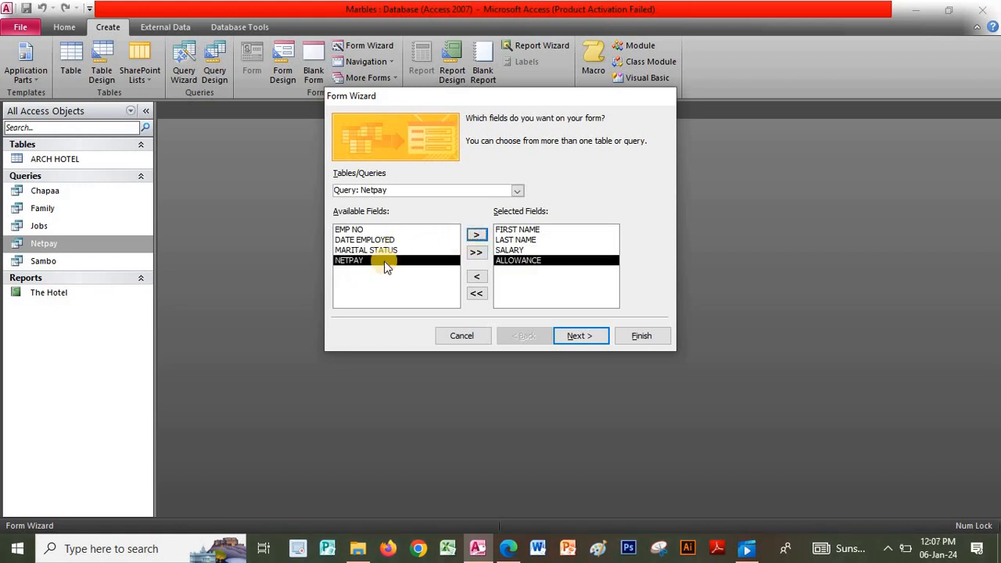
left_click(477, 236)
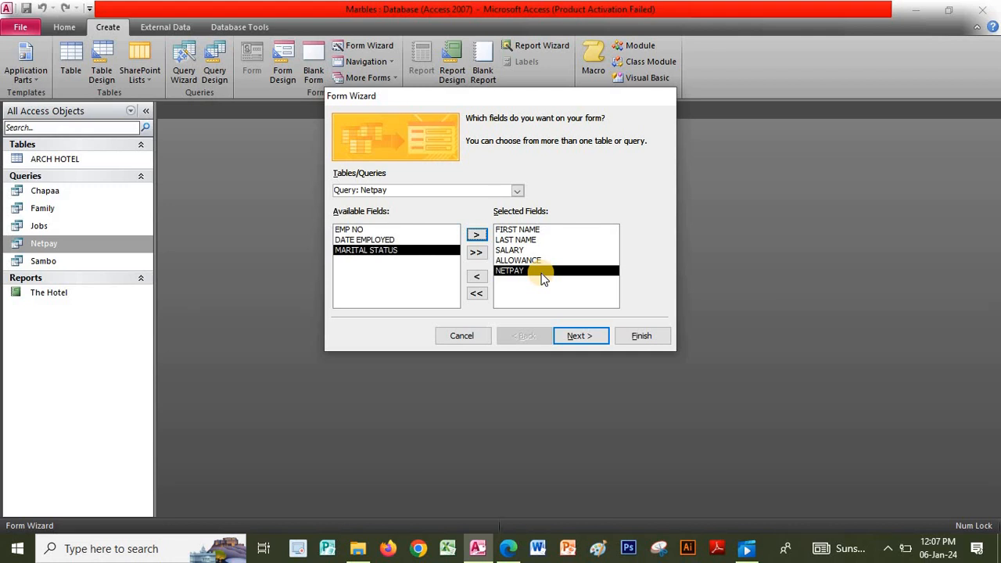
left_click(574, 337)
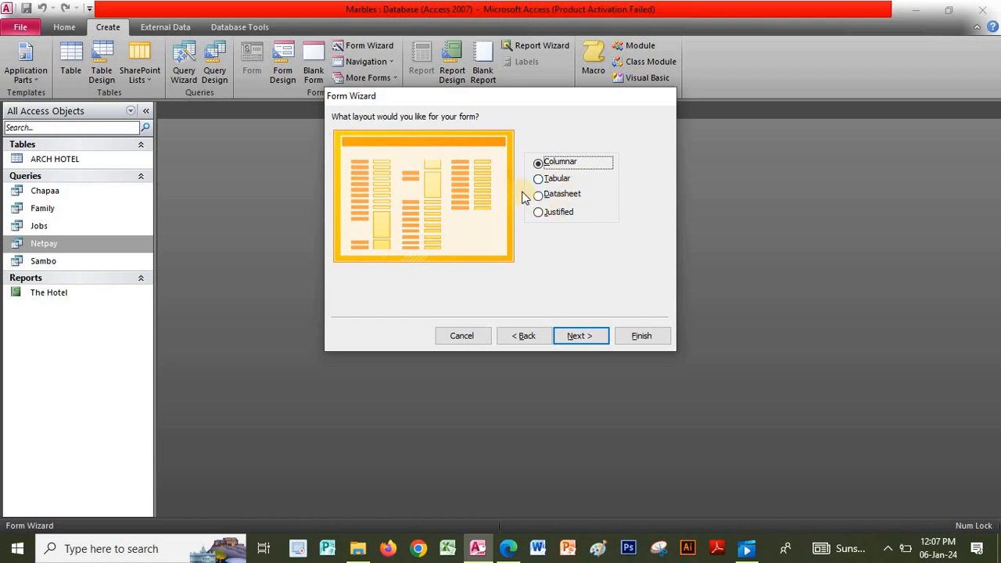
- Compare the available form layouts, choose Datasheet and continue to the form title
left_click(551, 197)
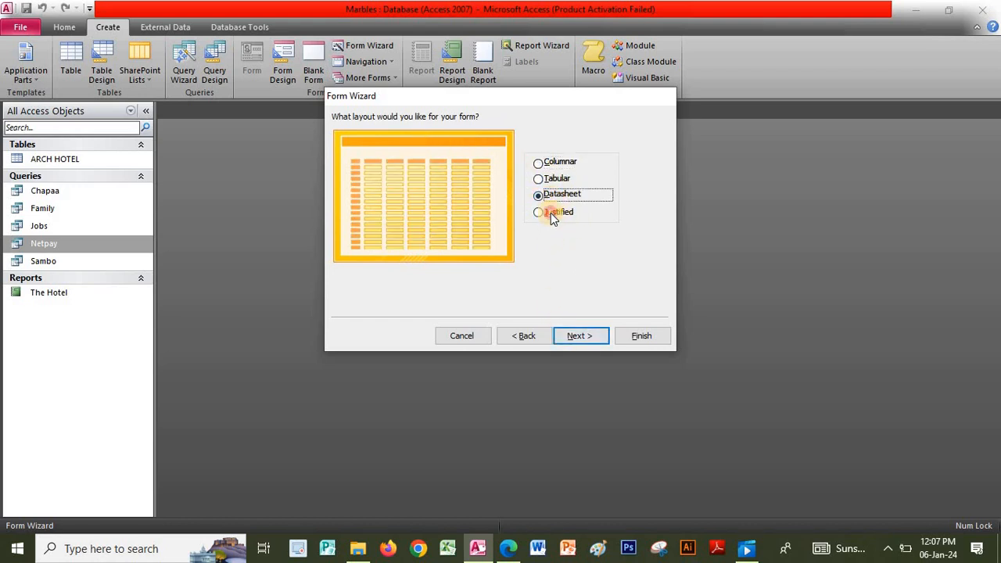
left_click(550, 213)
left_click(554, 178)
left_click(557, 164)
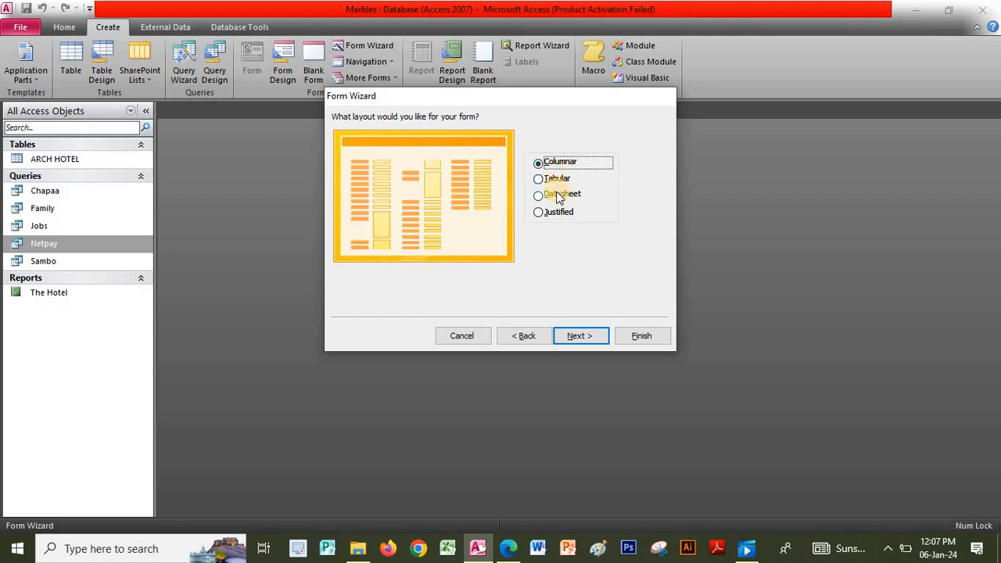
left_click(558, 195)
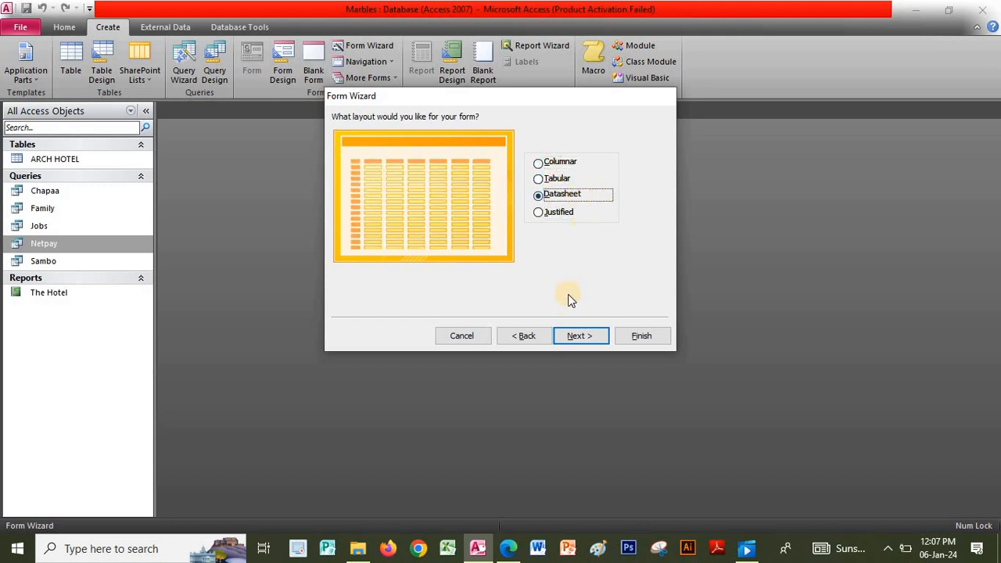
left_click(580, 335)
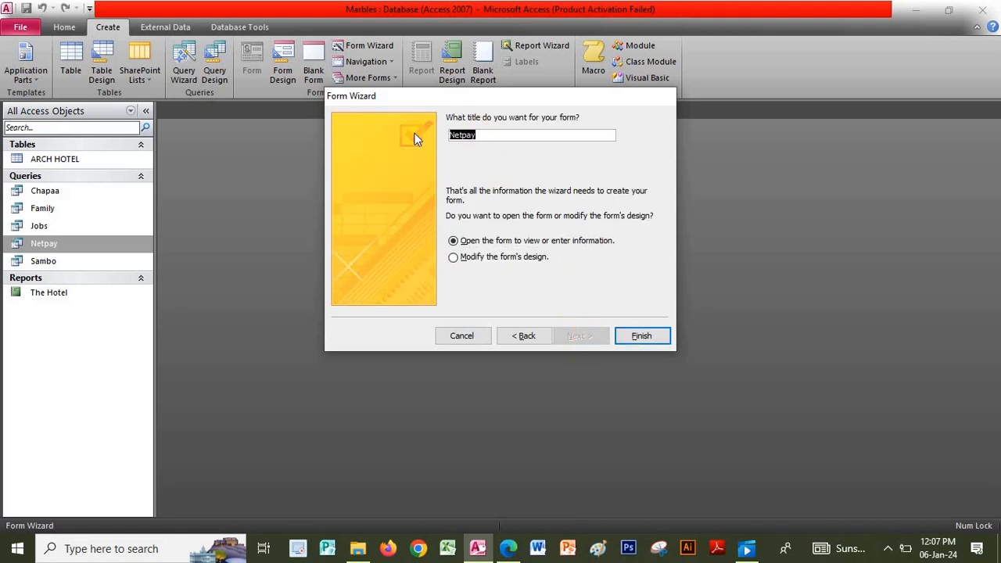
- Title the form Marbles, finish the wizard with the form opened for viewing, and close the form
key("Caps_Lock")
type("M")
key("Caps_Lock")
type("arbles")
left_click(647, 335)
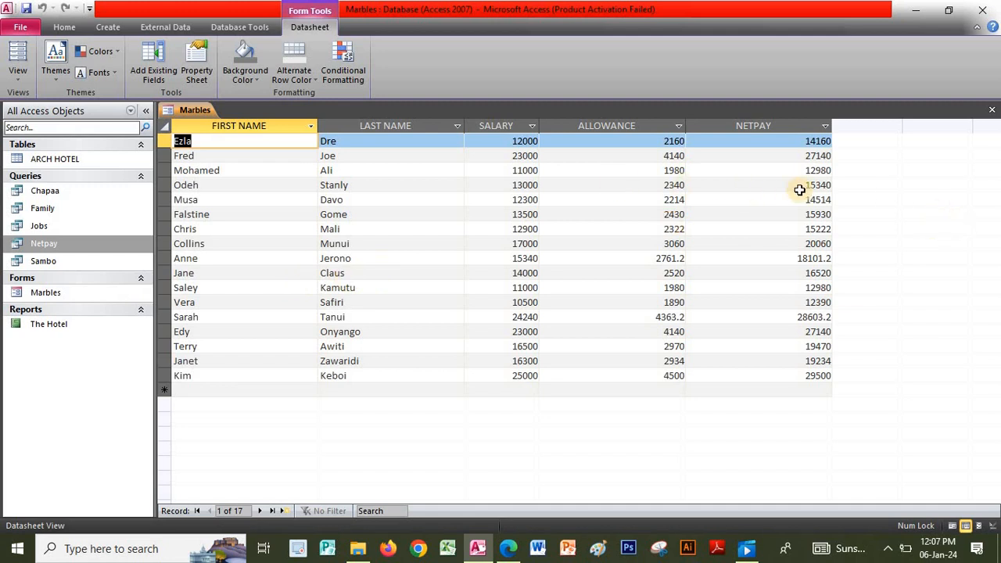
left_click(991, 109)
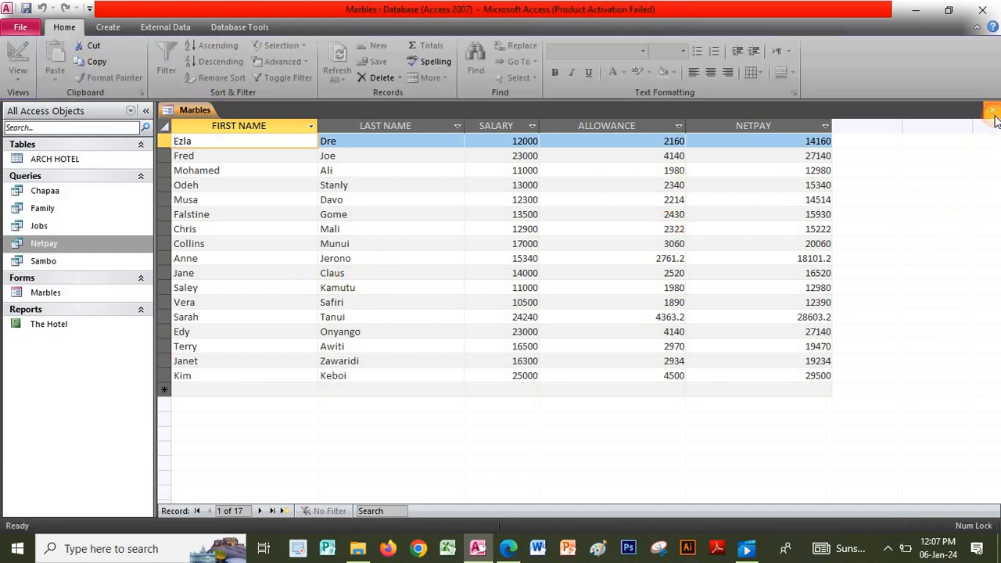
- Reopen The Hotel report to review its records grouped by marital status, and close it
left_click(82, 327)
double_click(98, 330)
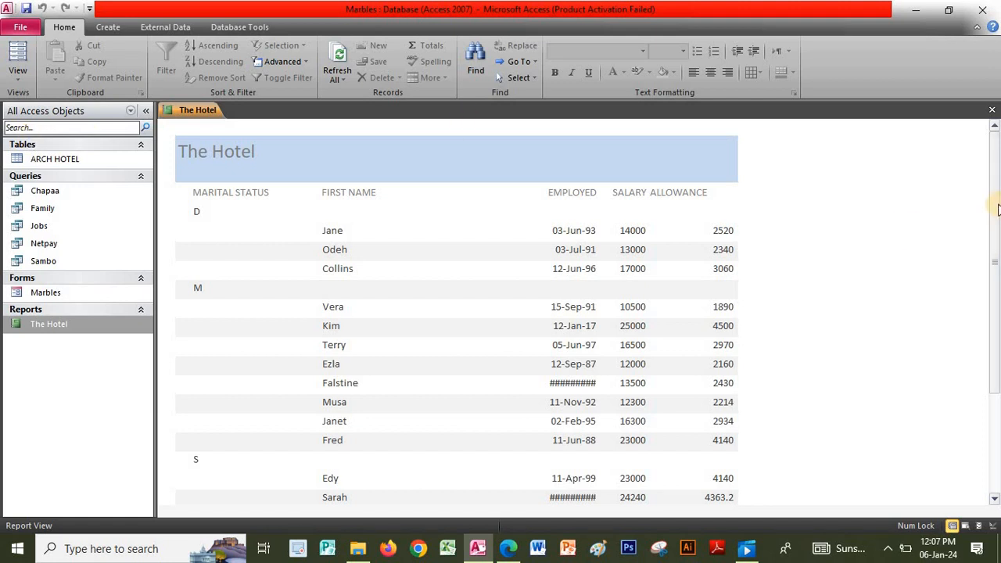
left_click(989, 114)
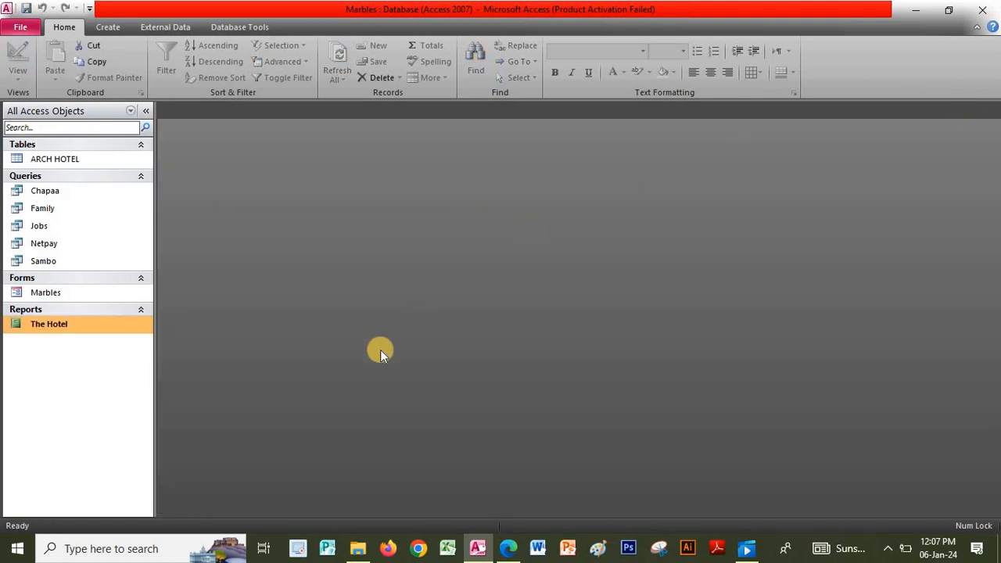